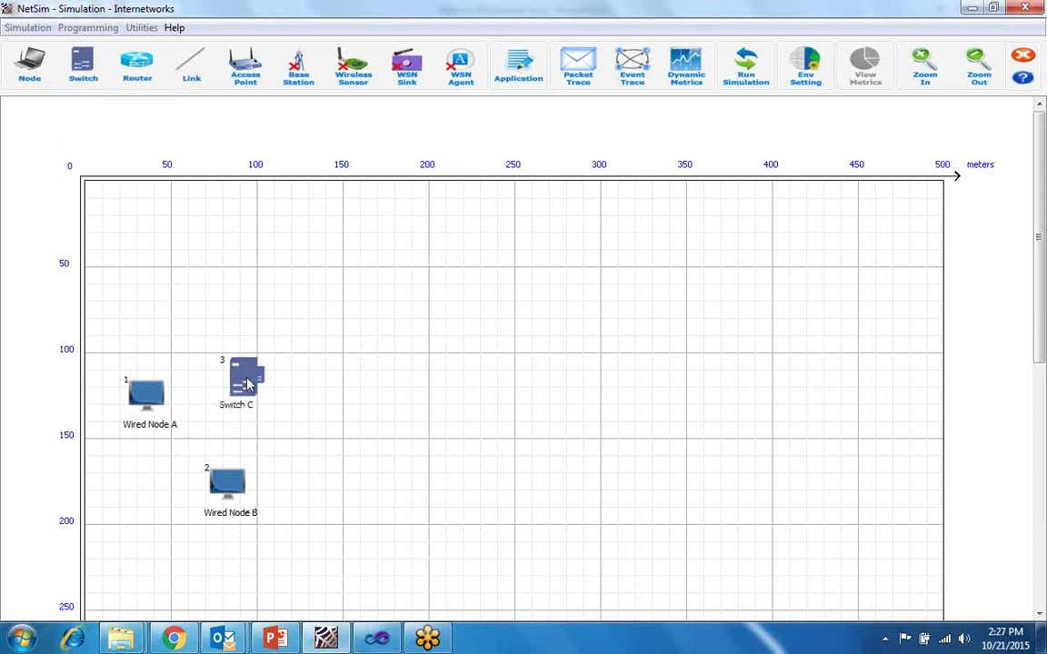
Place an internal router at about (146, 84) m and an access point beyond it near the 230 m mark.
left_click(131, 65)
left_click(139, 113)
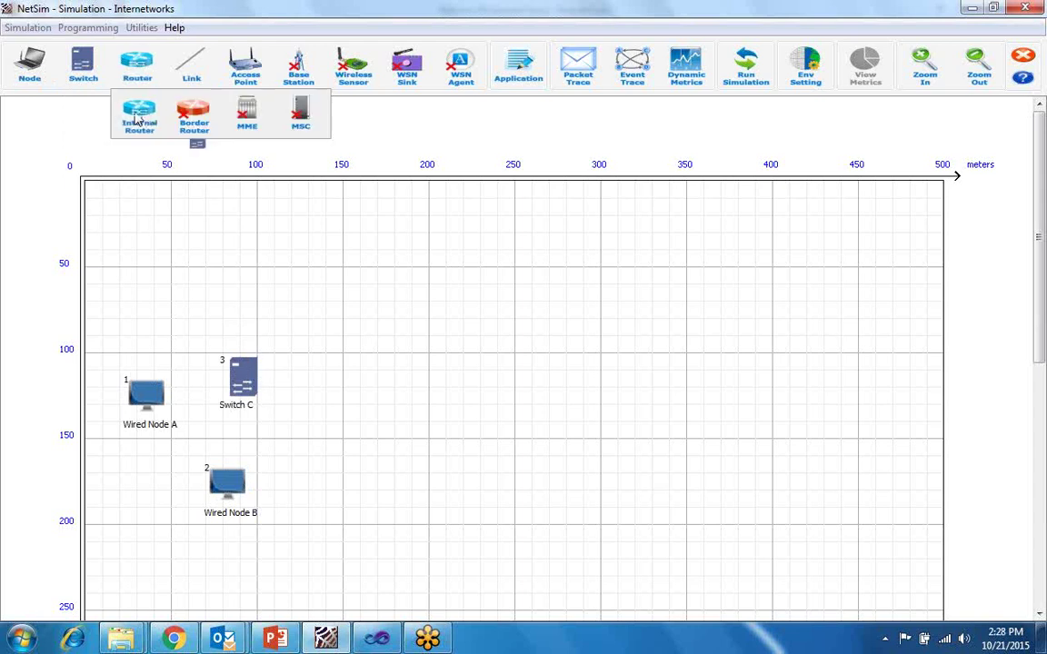
left_click(317, 263)
left_click(336, 332)
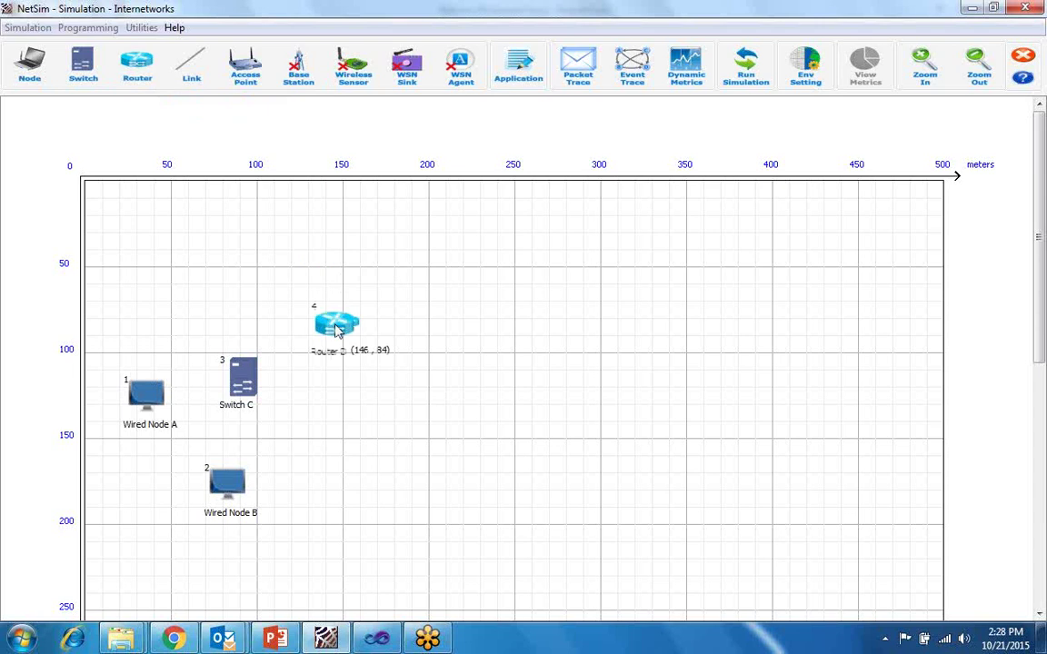
left_click(245, 68)
left_click(484, 306)
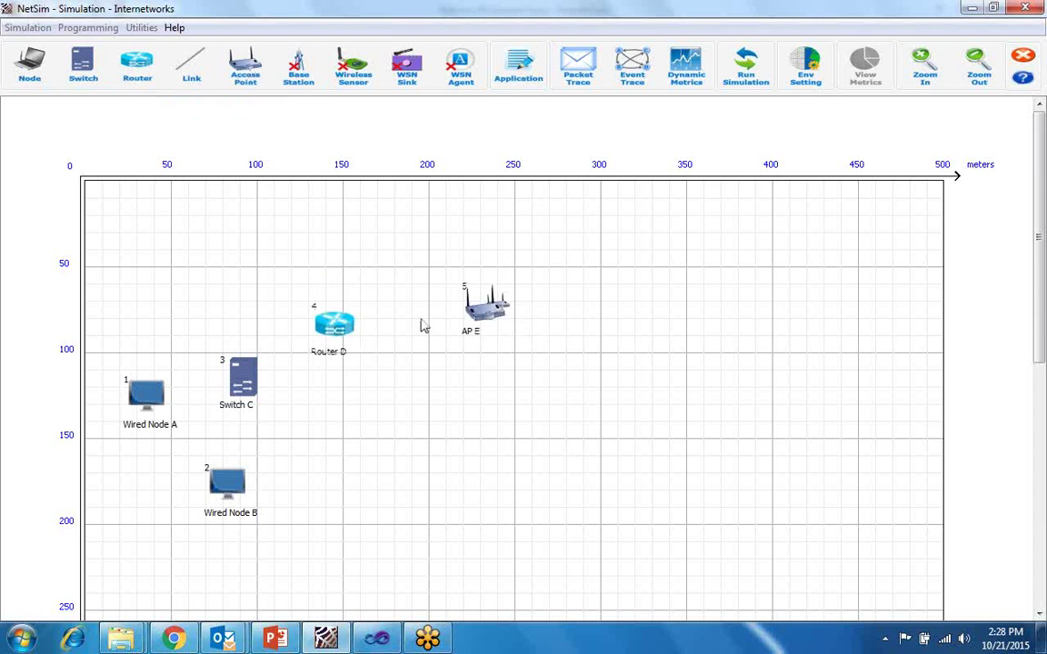
Place two wireless nodes beyond the access point, one above the other, the lower at about (315, 127) m.
left_click(35, 71)
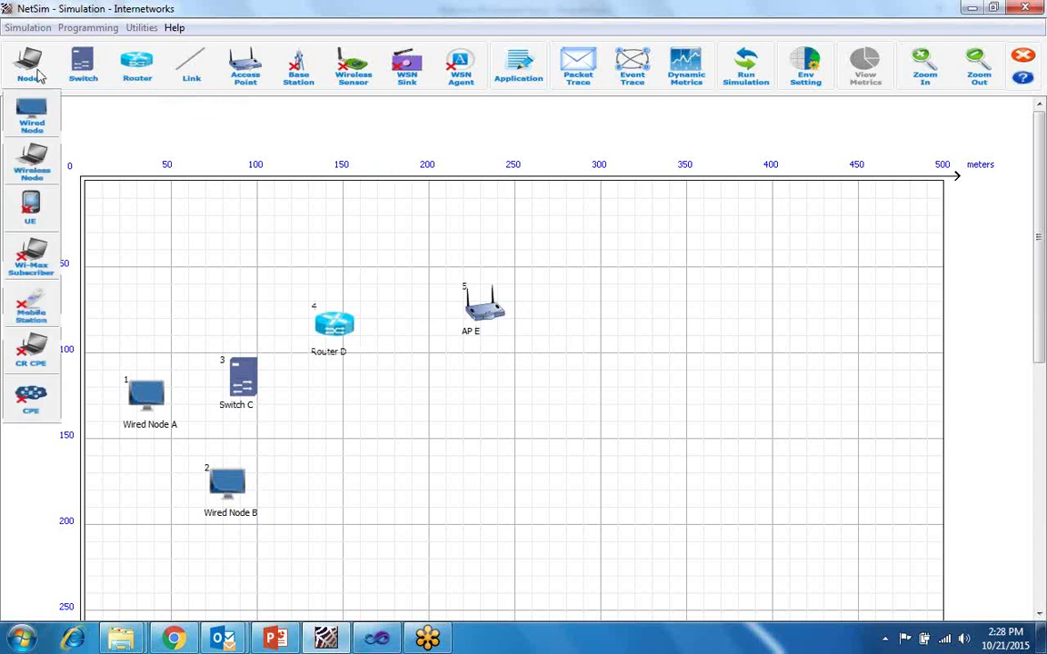
left_click(37, 152)
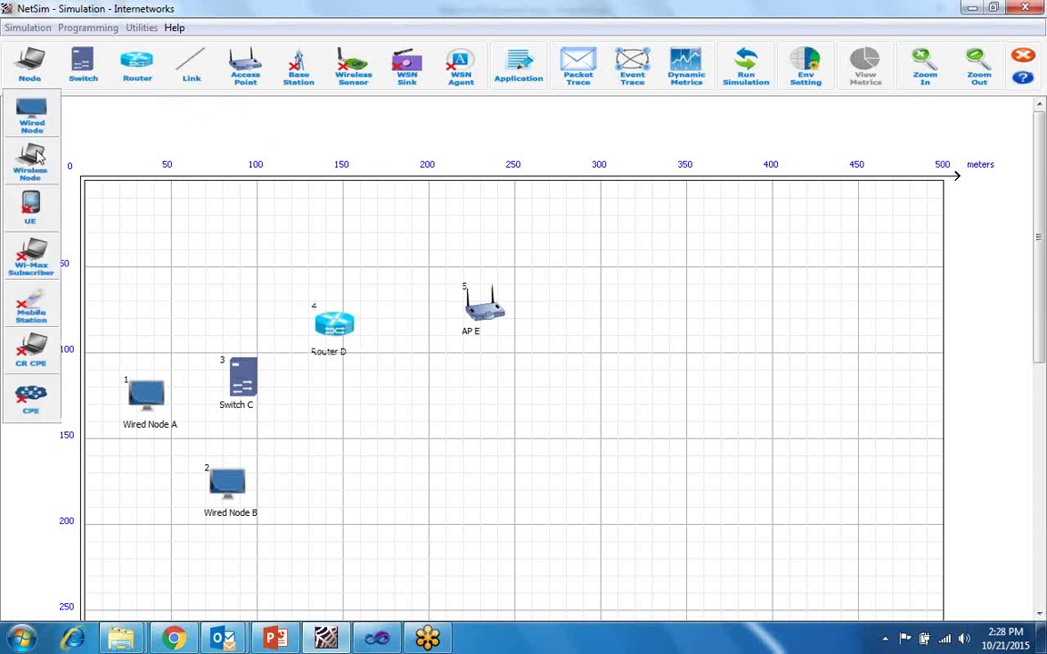
left_click(622, 283)
left_click(625, 396)
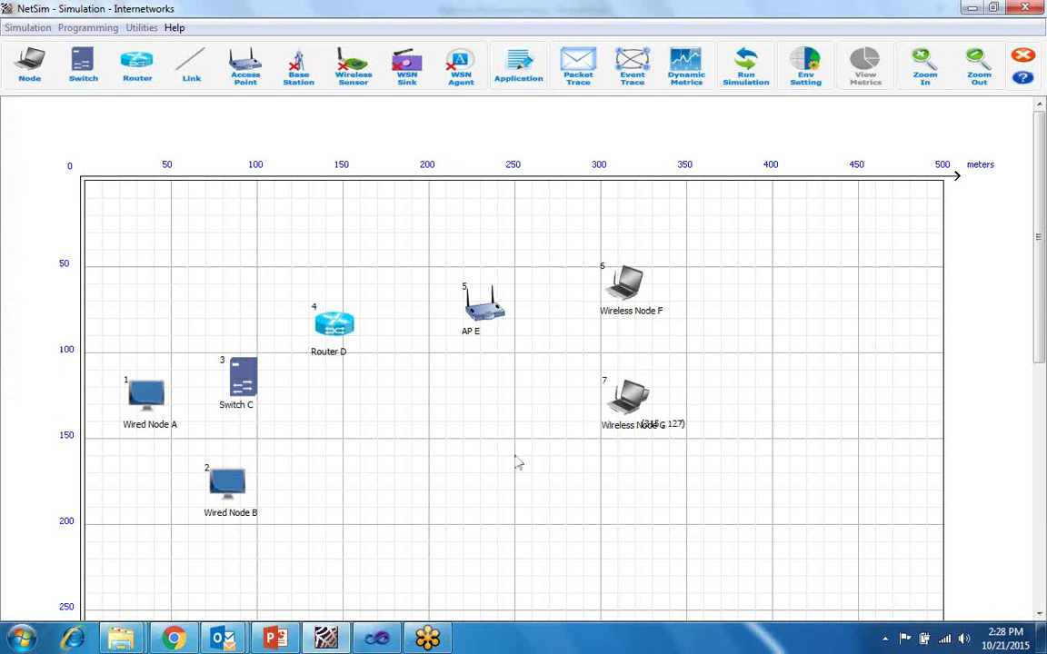
Connect Wired Node A to Switch C with a wired link.
left_click(178, 66)
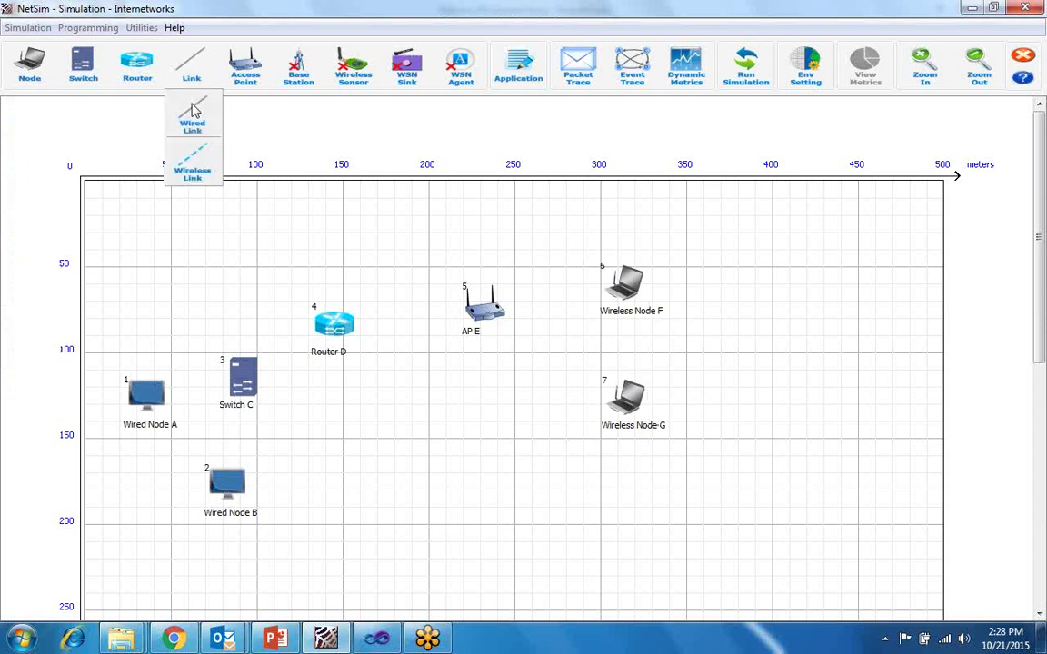
left_click_drag(145, 393, 247, 380)
left_click(247, 380)
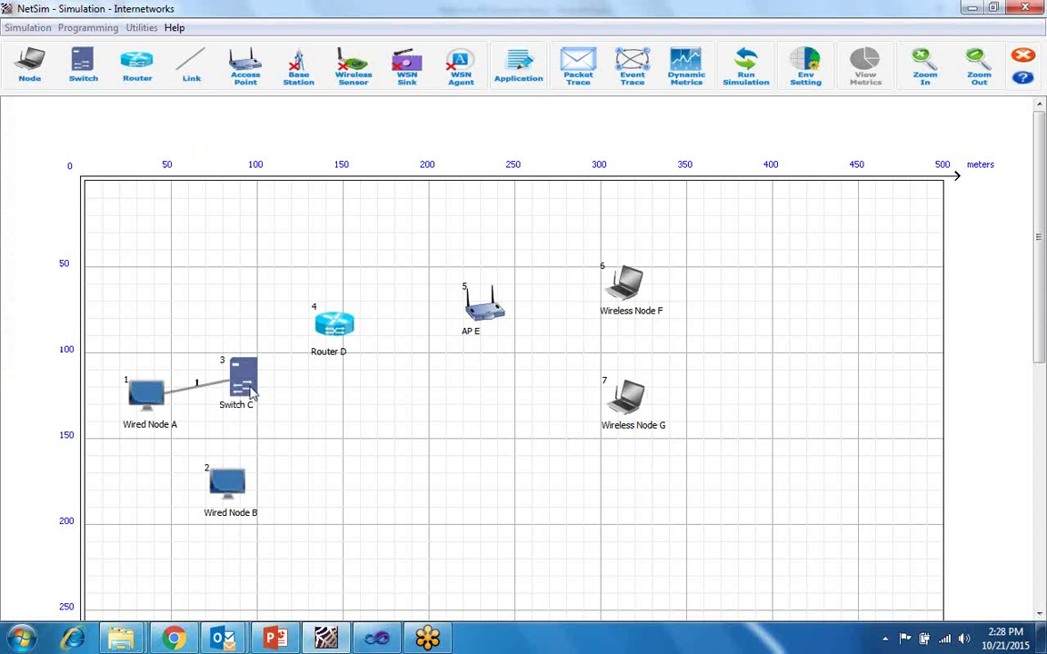
left_click(245, 389)
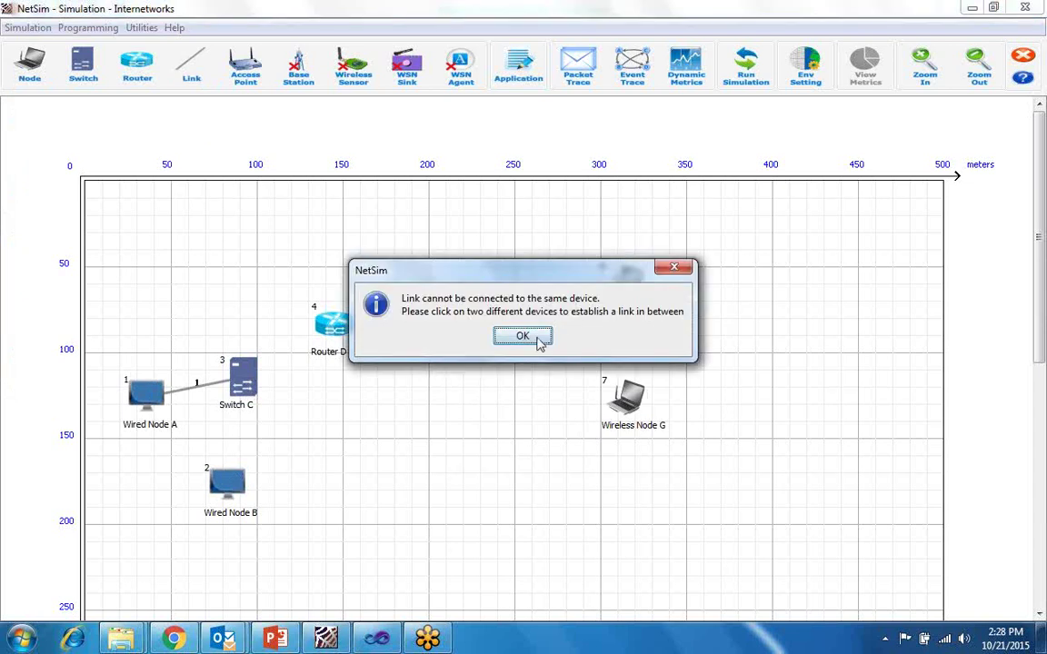
key("Return")
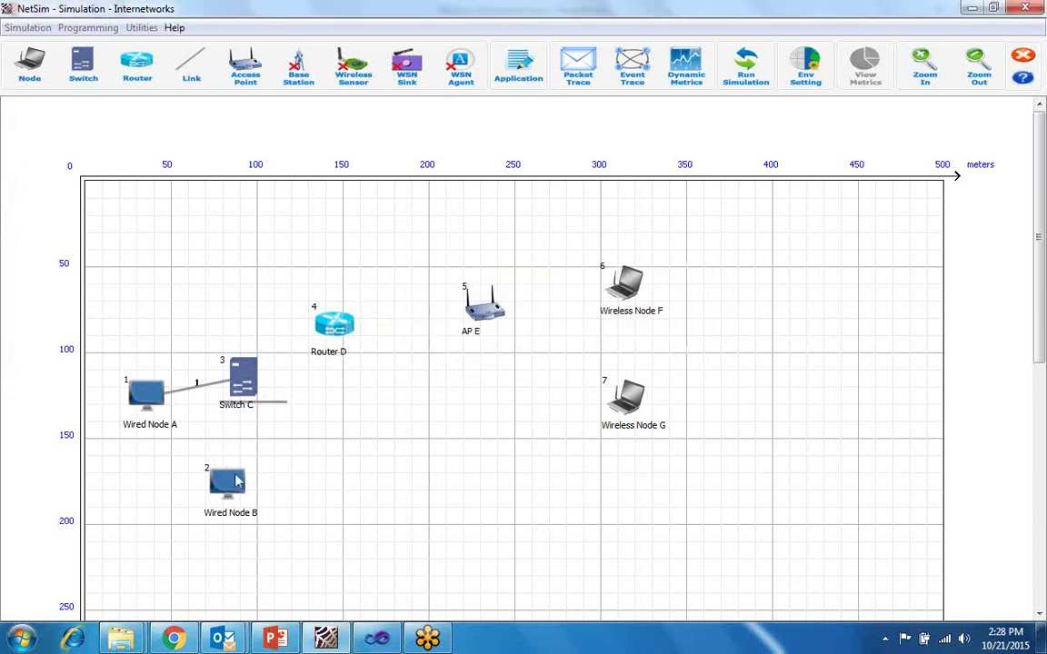
Add wired links chaining Wired Node B to Switch C, Switch C to Router D, and Router D to AP E.
left_click(257, 389)
left_click(500, 336)
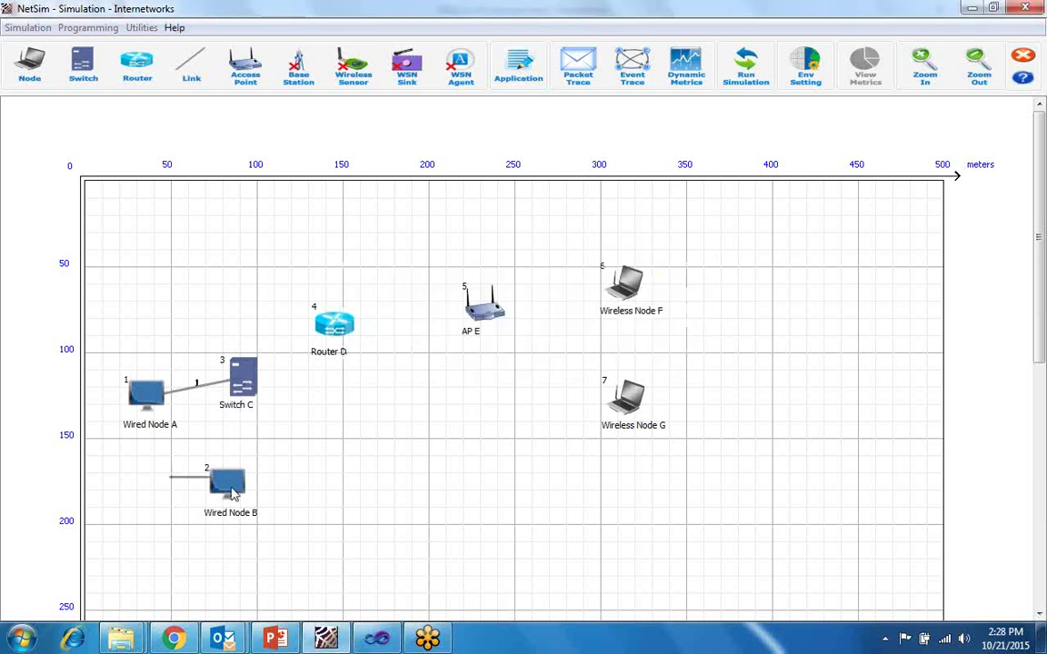
left_click(243, 390)
left_click(244, 386)
left_click(332, 327)
left_click(334, 327)
left_click(474, 305)
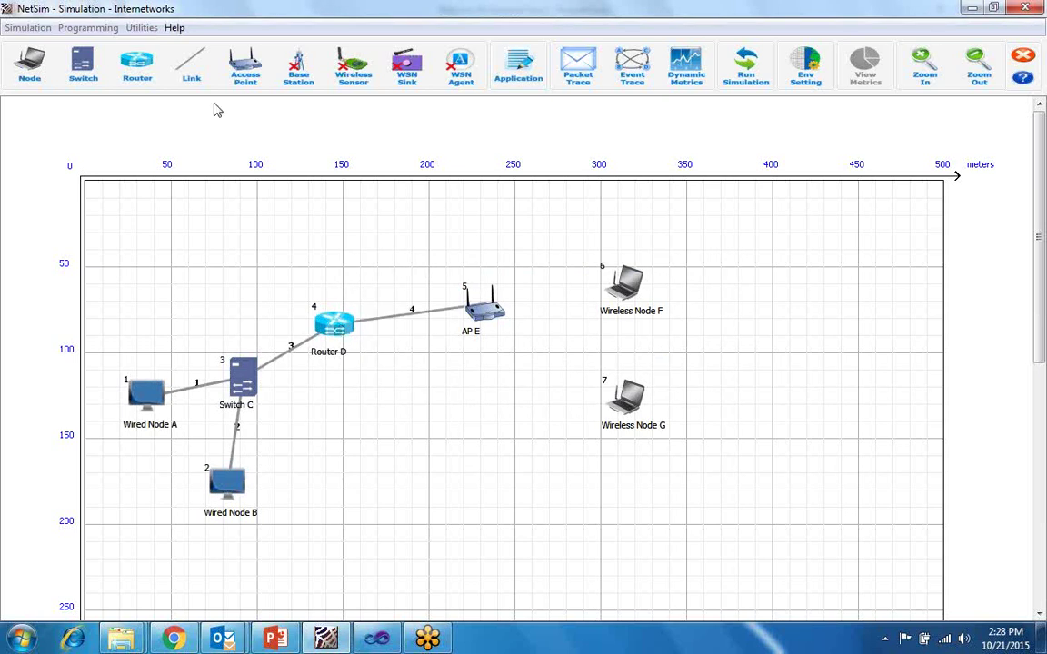
Connect AP E to Wireless Node F and Wireless Node G with wireless links.
left_click(189, 68)
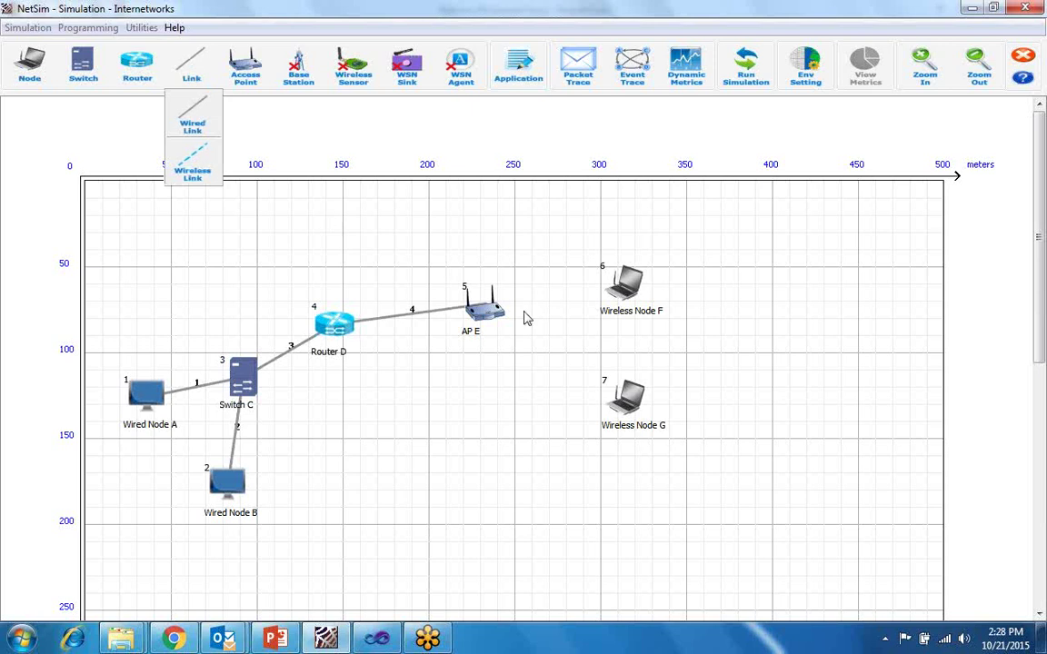
left_click(190, 163)
left_click(482, 307)
left_click(624, 284)
left_click(464, 305)
left_click(622, 393)
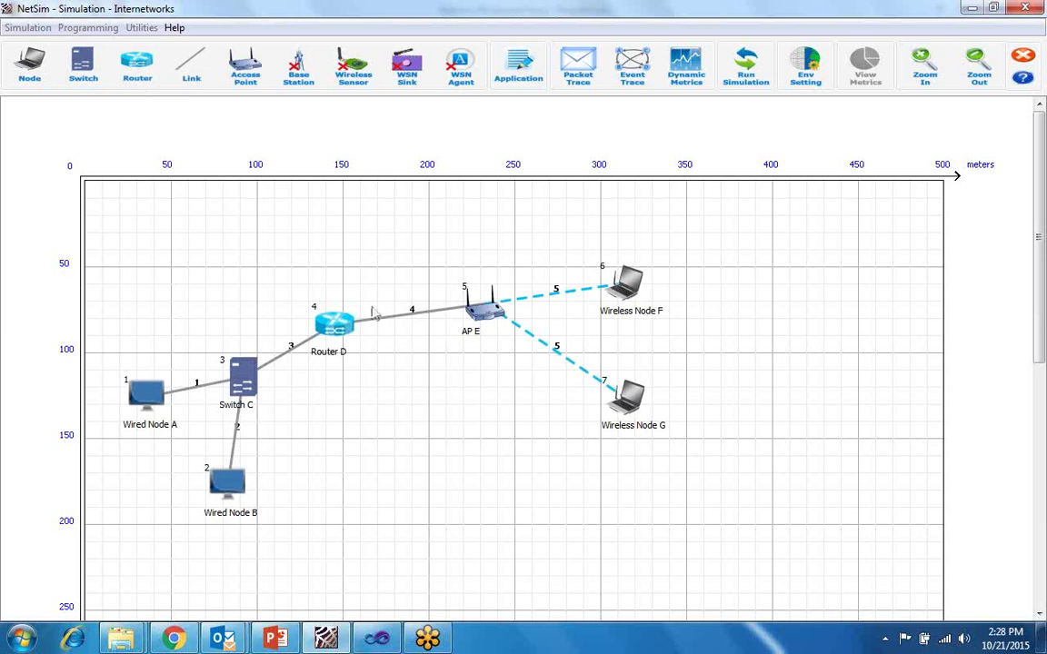
Open the properties of Wired Node A and choose its WireShark option in the global properties.
right_click(148, 396)
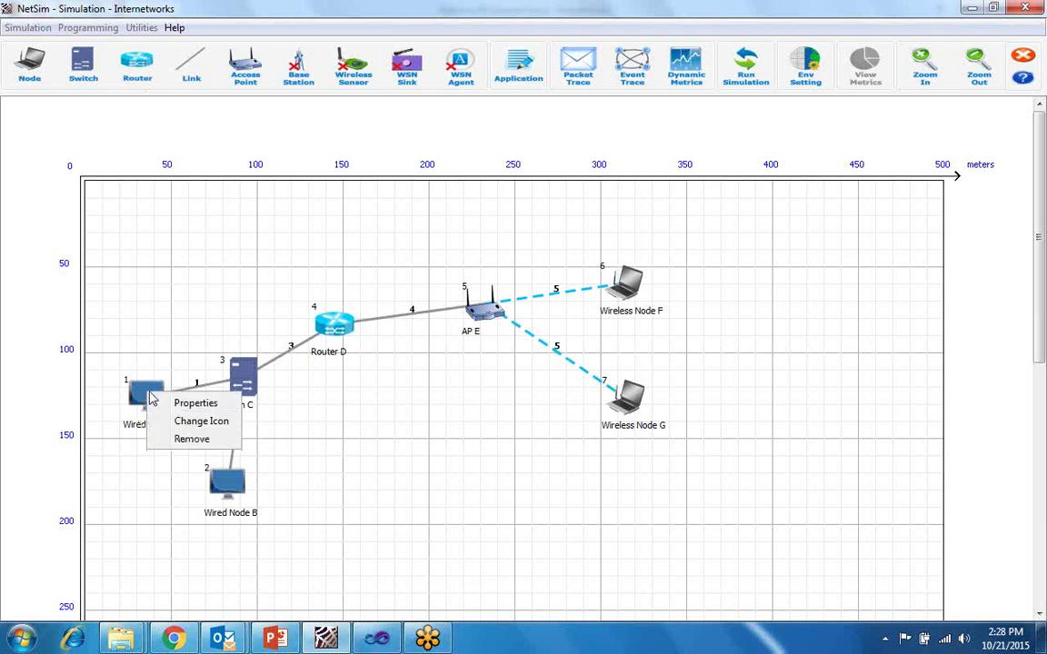
left_click(169, 406)
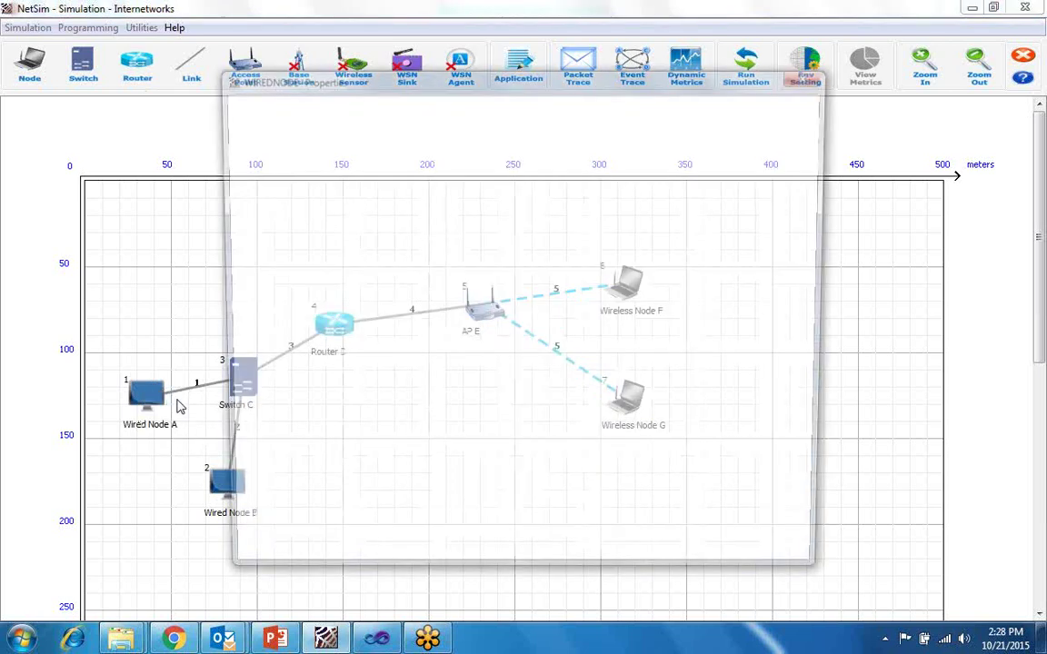
left_click_drag(539, 96, 471, 71)
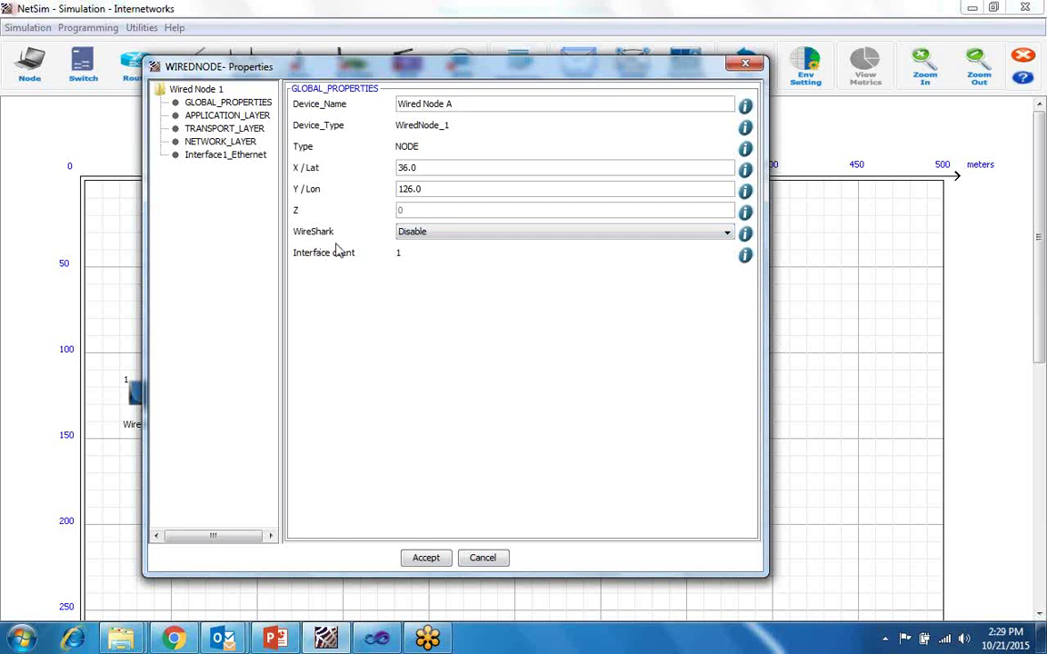
left_click(428, 233)
left_click(429, 256)
Review the transport layer, network layer and Interface1_Ethernet properties of Wired Node A.
left_click(223, 128)
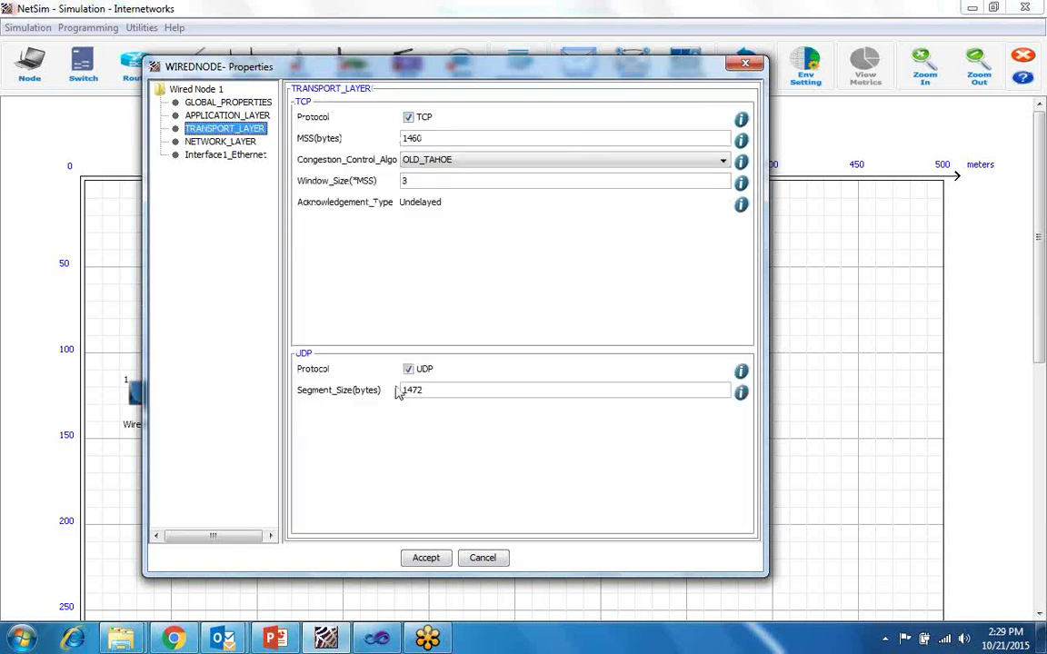
left_click(209, 142)
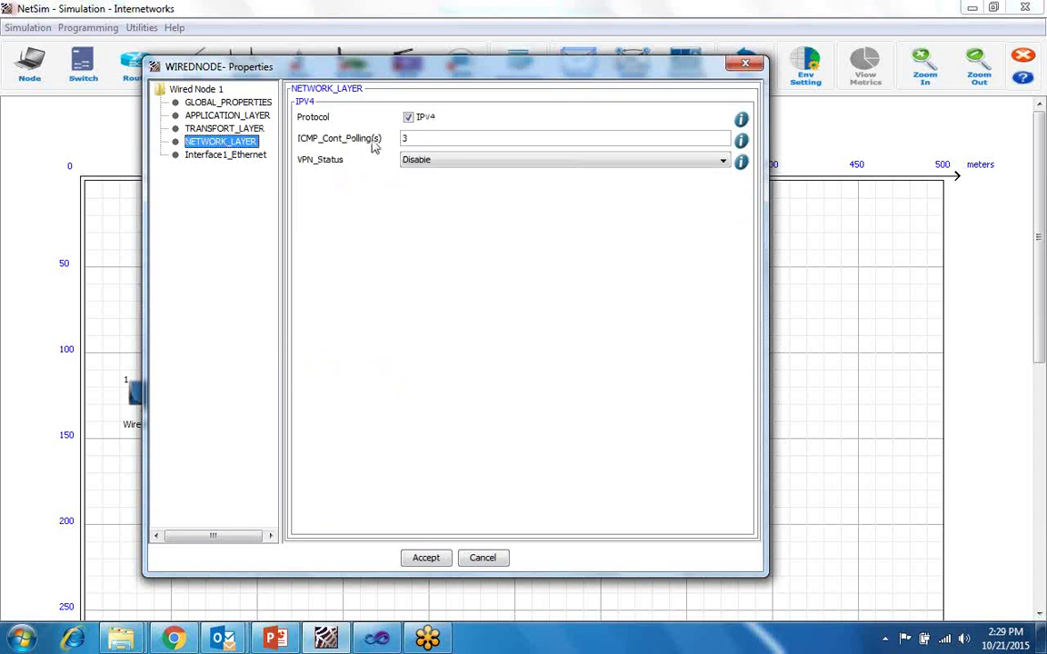
left_click(245, 156)
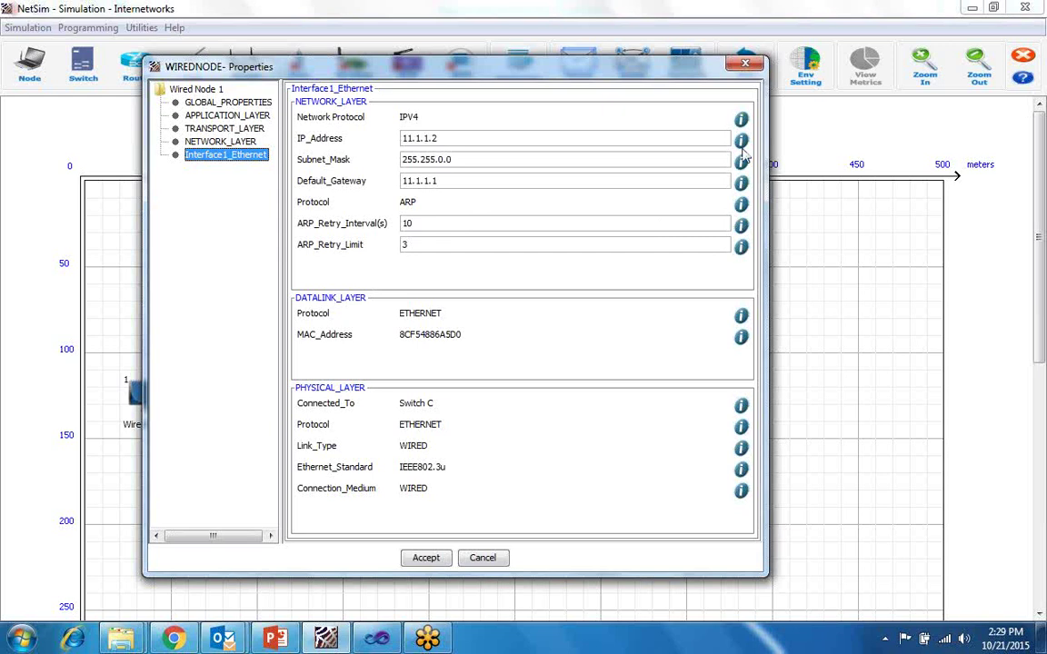
Read the description of the ARP retry interval, then accept the properties of Wired Node A.
left_click(740, 227)
left_click_drag(621, 269, 631, 299)
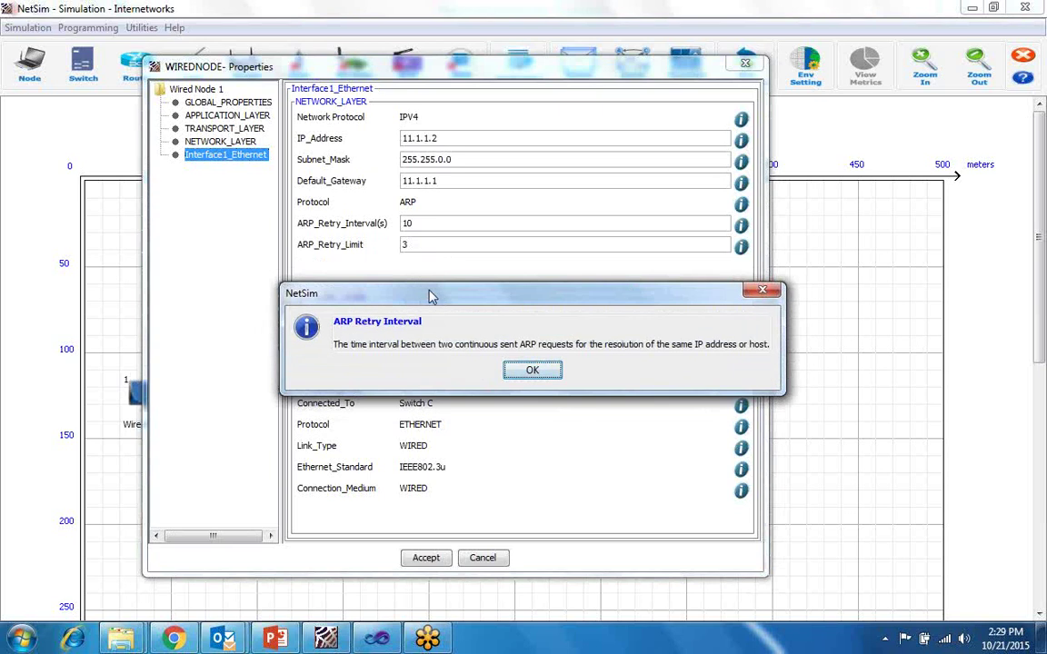
left_click_drag(431, 300, 420, 289)
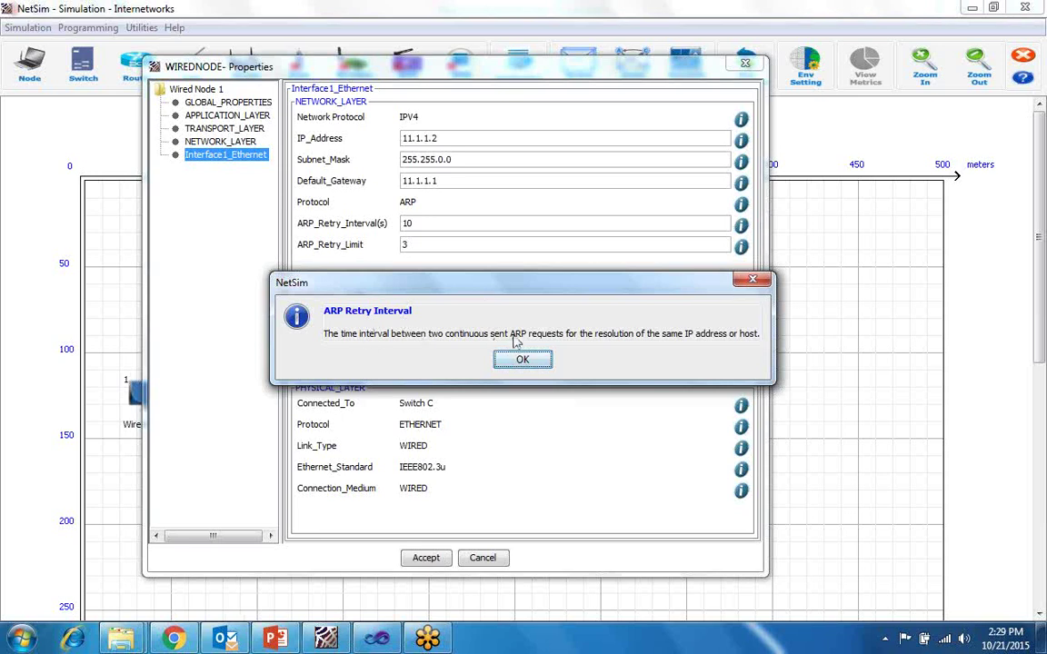
left_click(520, 361)
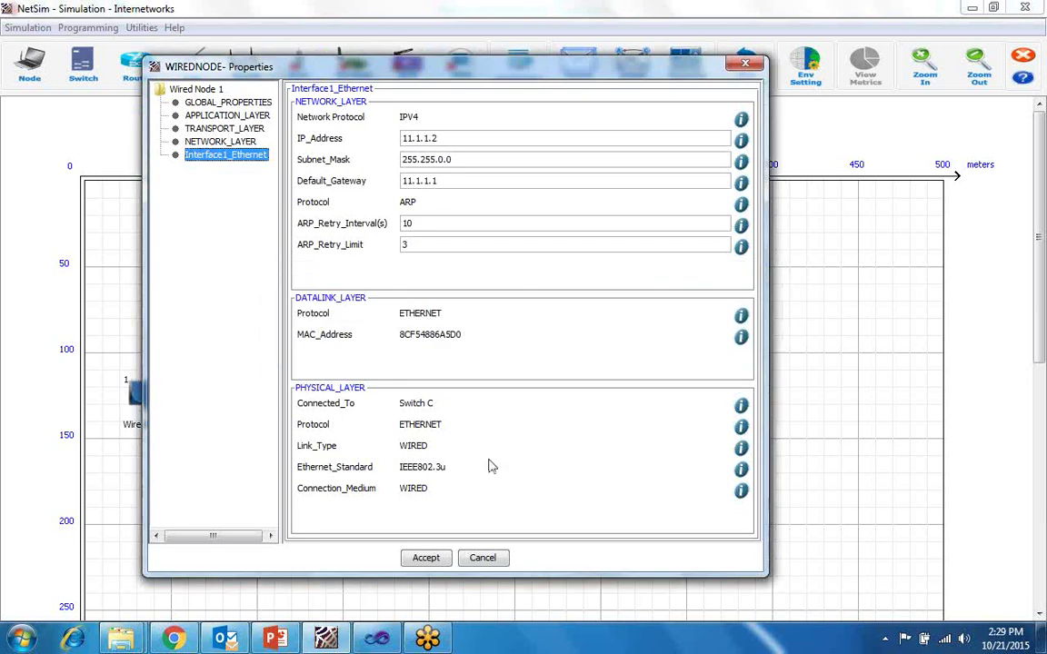
left_click(426, 559)
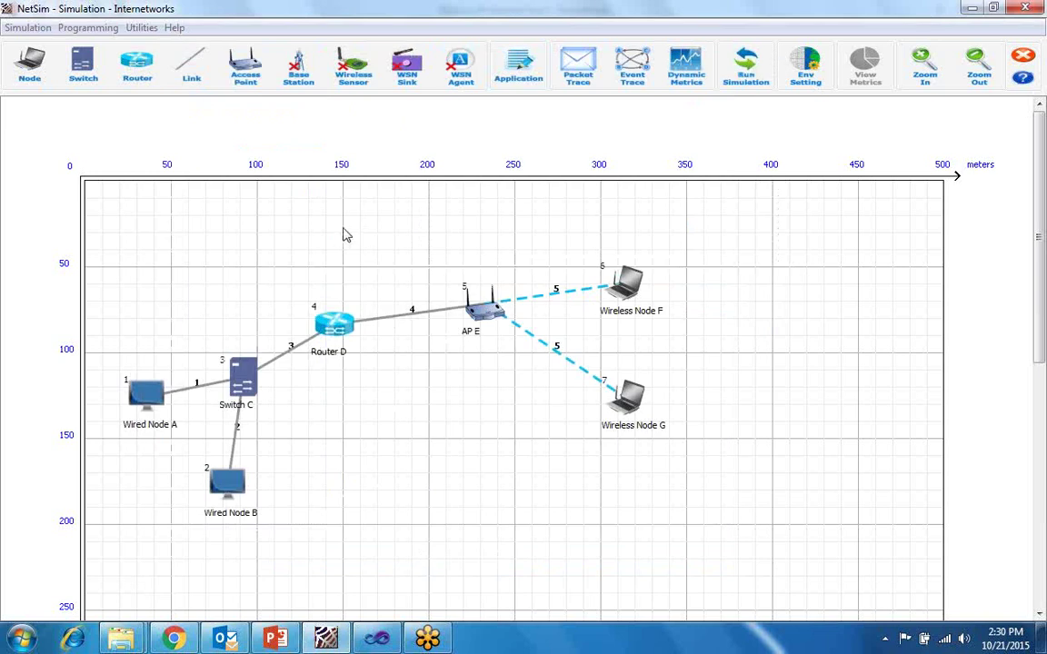
Set both the uplink and downlink BER of wired link 1 to No Error and accept.
right_click(192, 388)
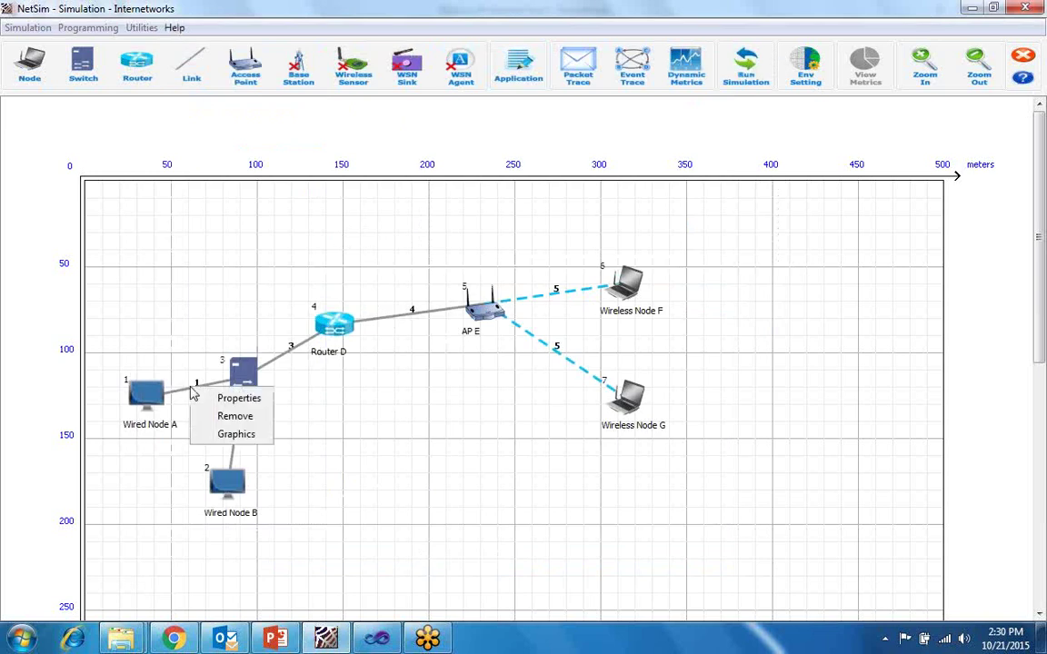
left_click(219, 399)
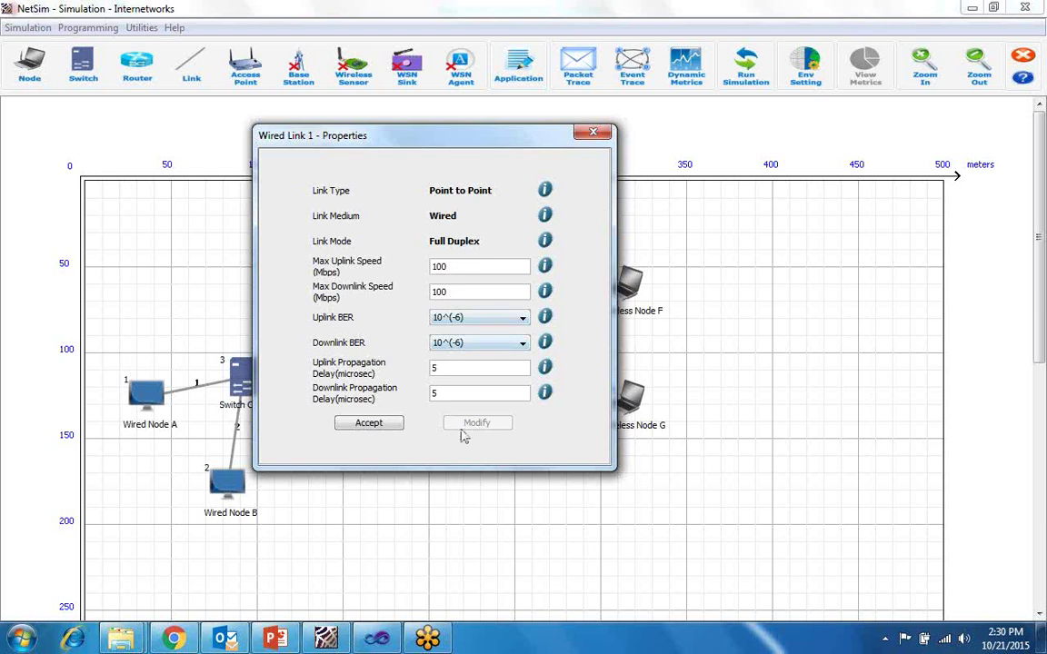
left_click(473, 324)
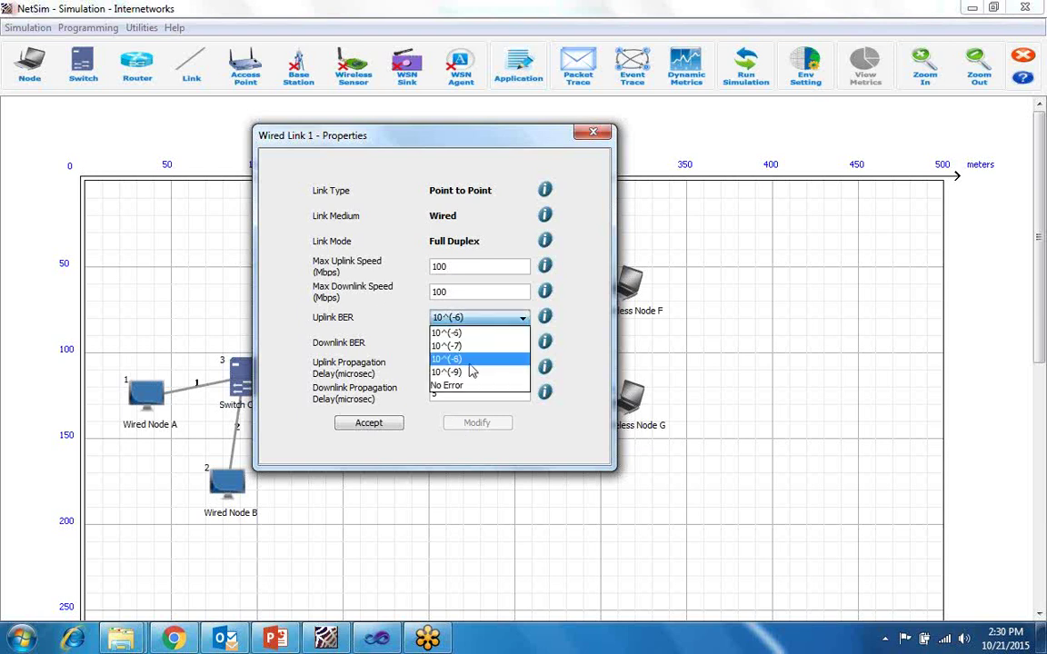
left_click(469, 386)
left_click(479, 343)
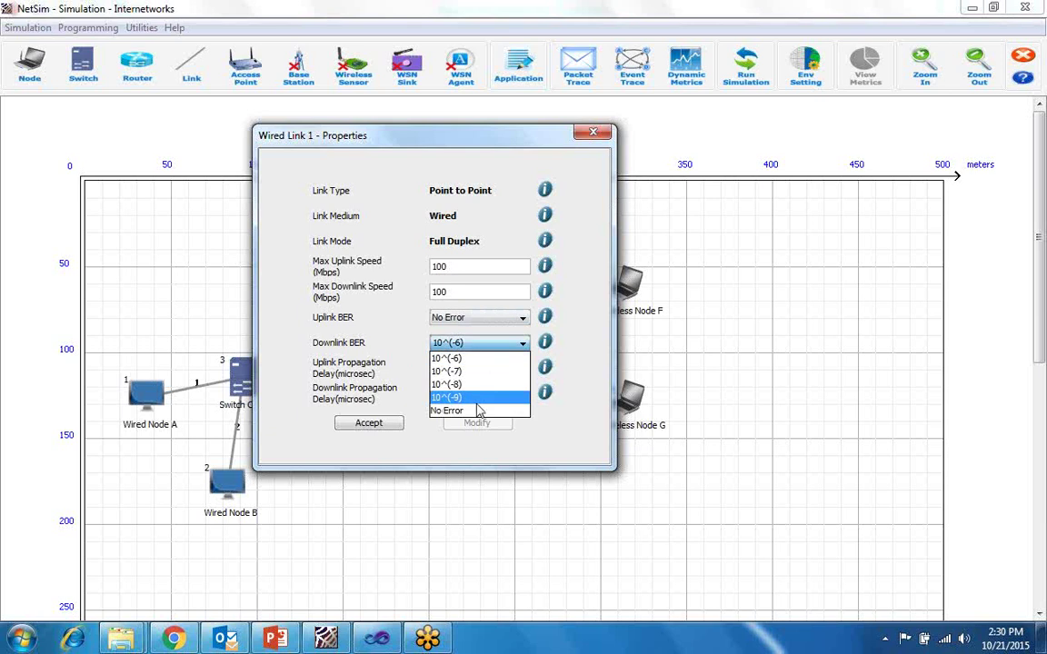
left_click(474, 411)
left_click(382, 425)
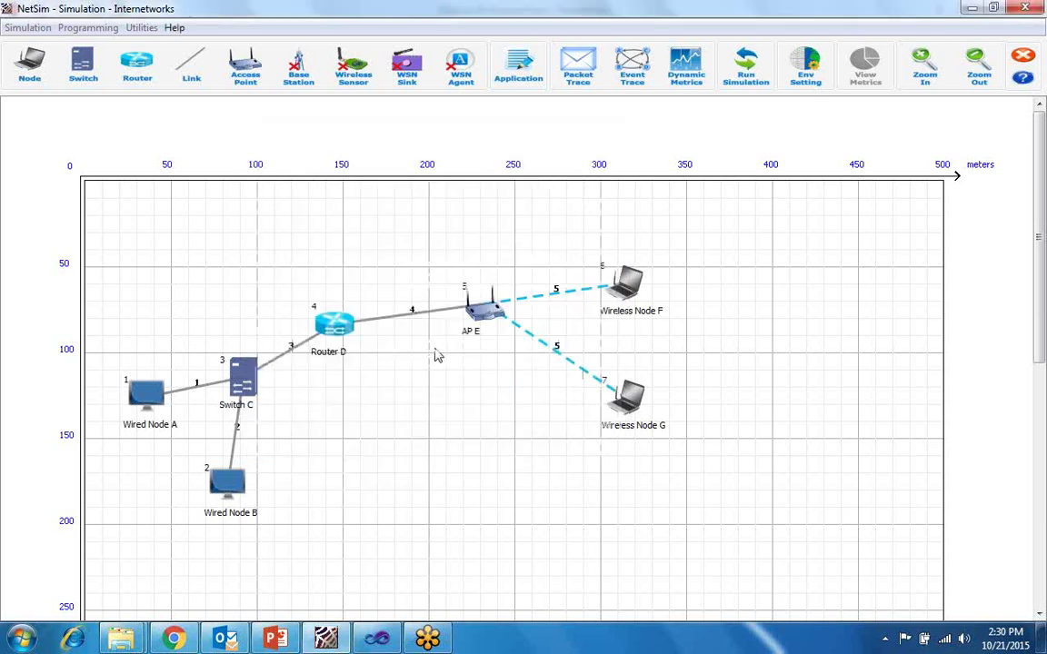
Review the properties of Switch C, including its three Ethernet interfaces, and accept them.
right_click(245, 373)
left_click(262, 389)
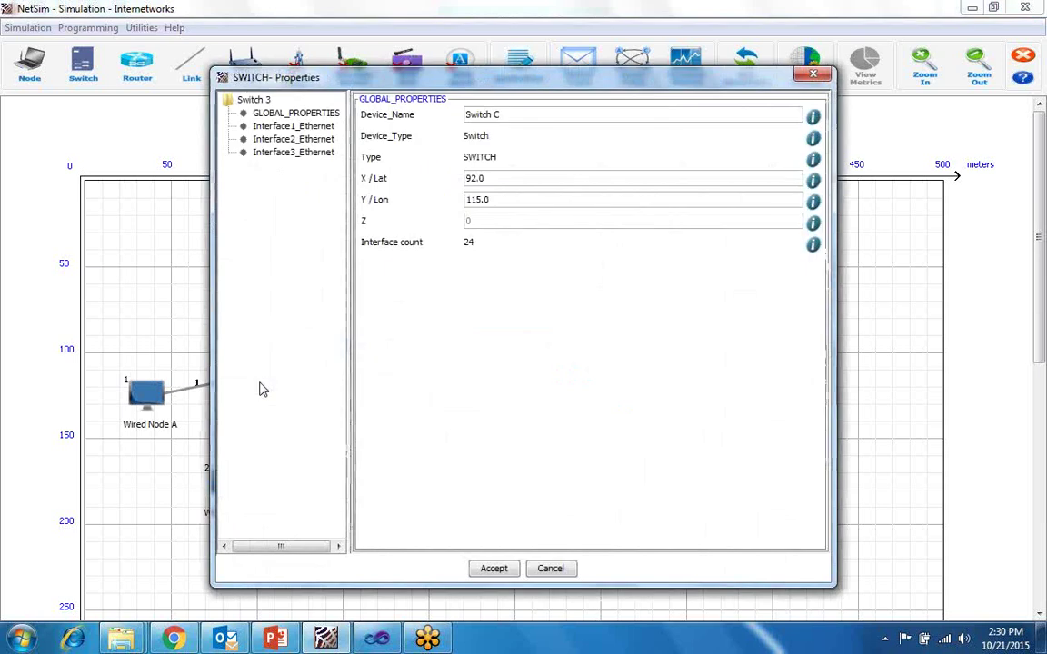
left_click(289, 126)
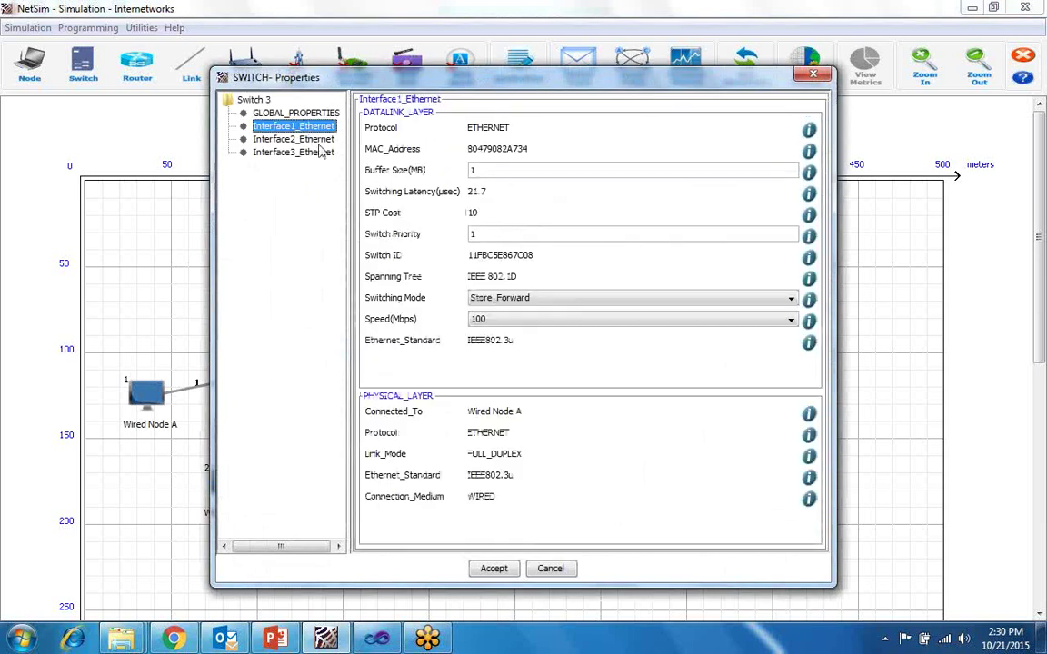
left_click(291, 138)
left_click(320, 153)
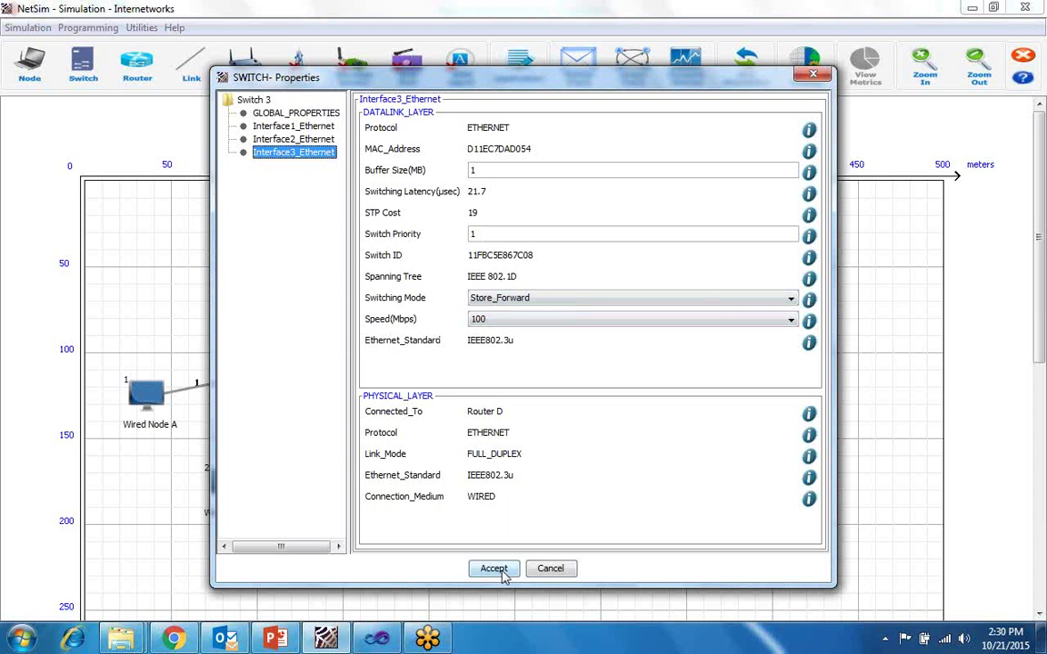
left_click(493, 569)
Review the Interface1_Ethernet properties of Router D and accept them.
right_click(347, 328)
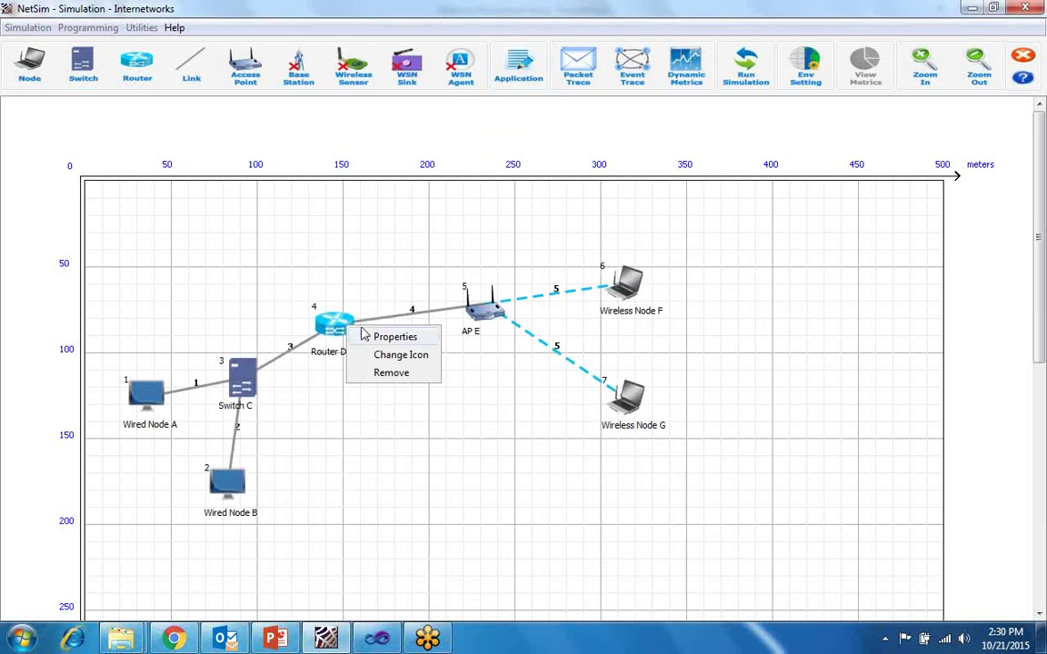
left_click(363, 336)
left_click(293, 166)
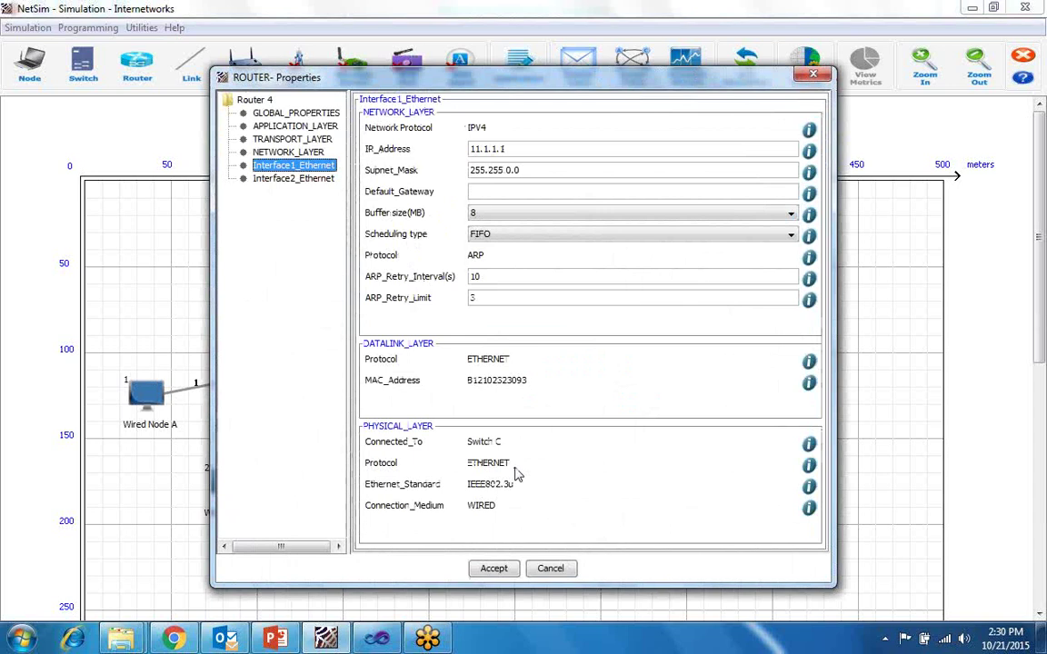
left_click(495, 569)
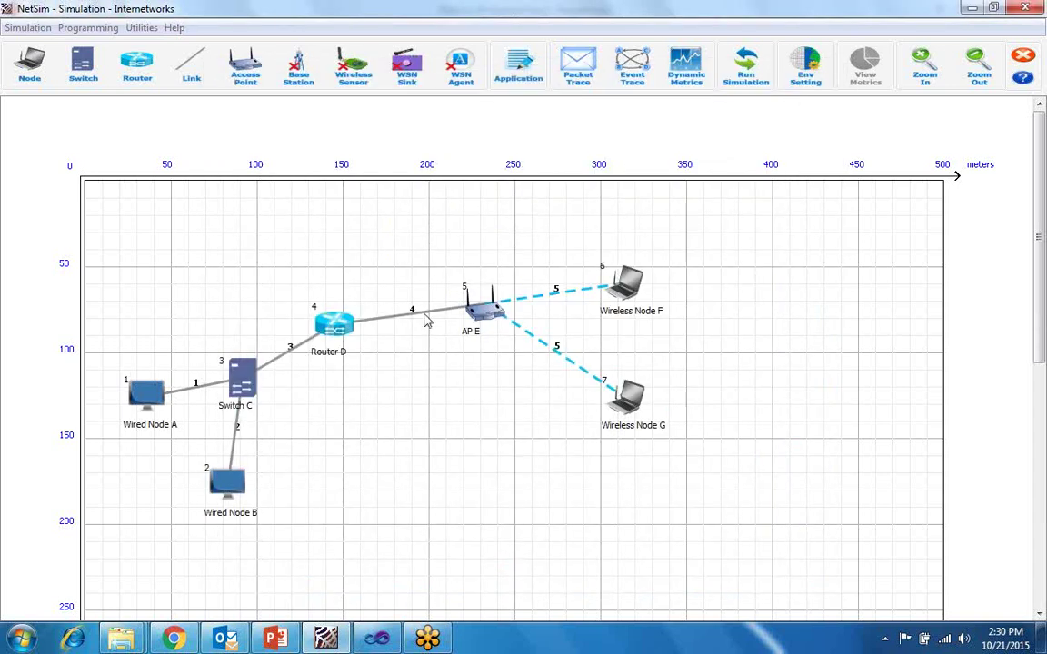
Review the Interface1_WIRELESS data link and physical layer properties of AP E and accept them.
right_click(481, 314)
left_click(518, 324)
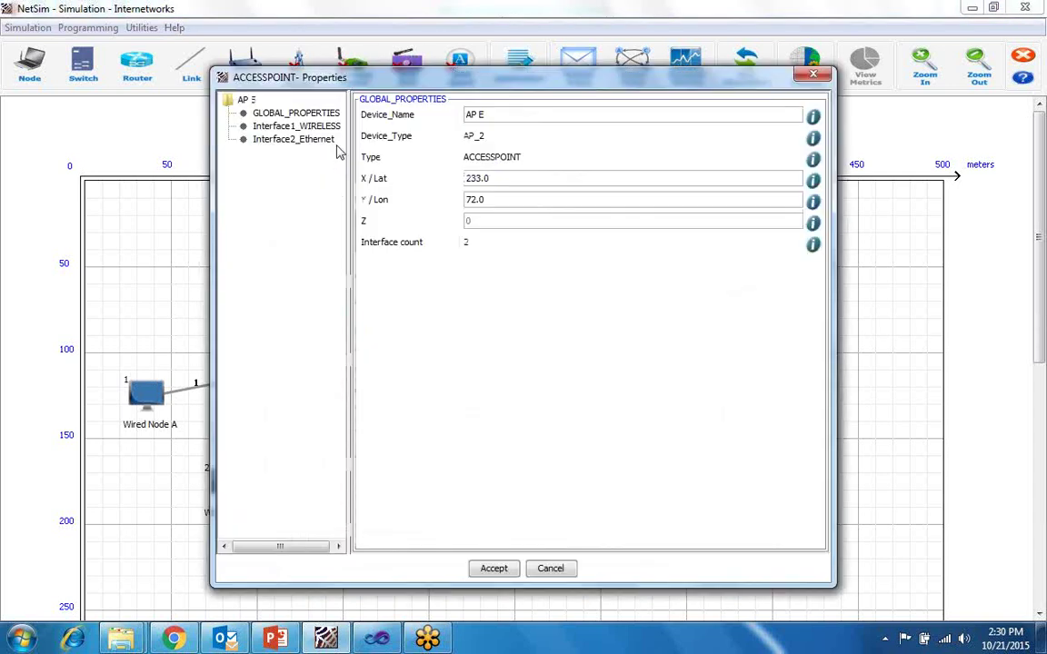
left_click(284, 125)
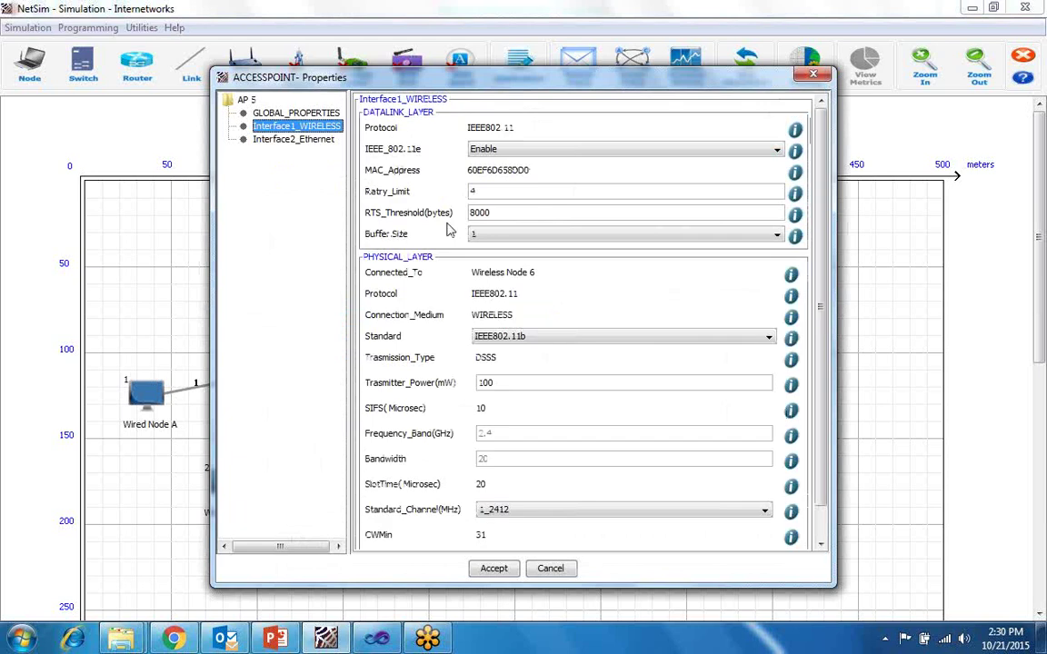
scroll(822, 307, "down", 1)
scroll(823, 272, "up", 1)
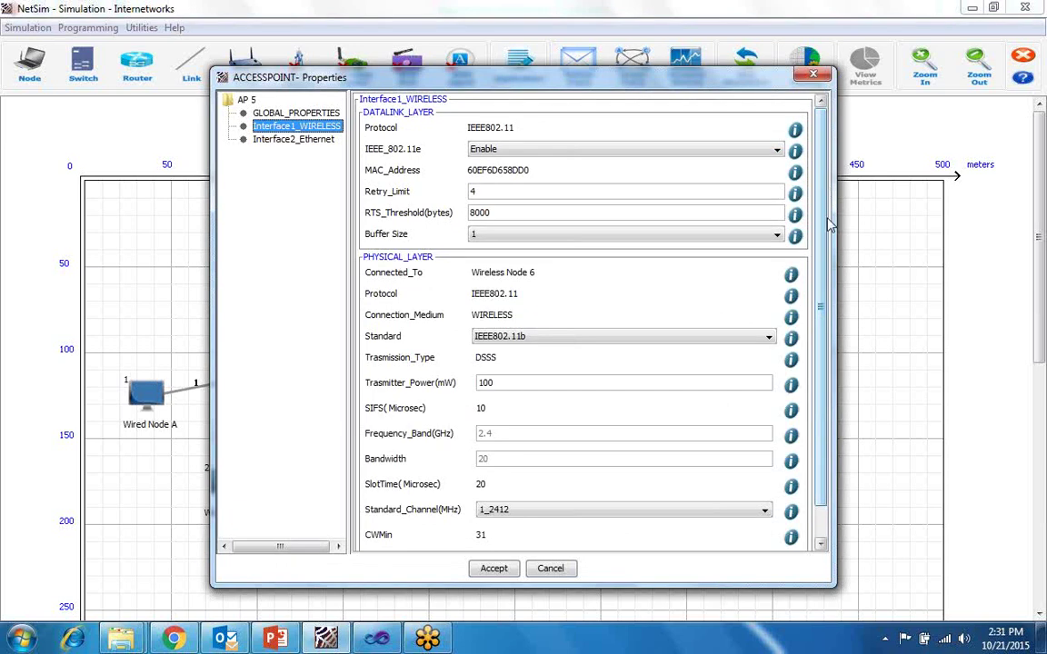
scroll(582, 400, "down", 1)
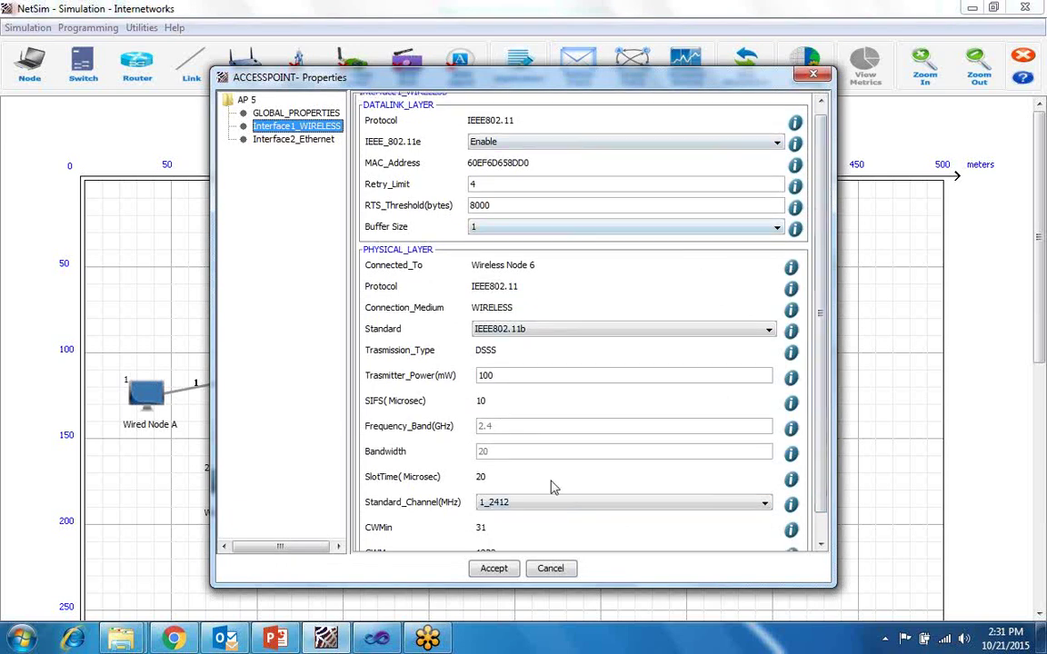
left_click(496, 570)
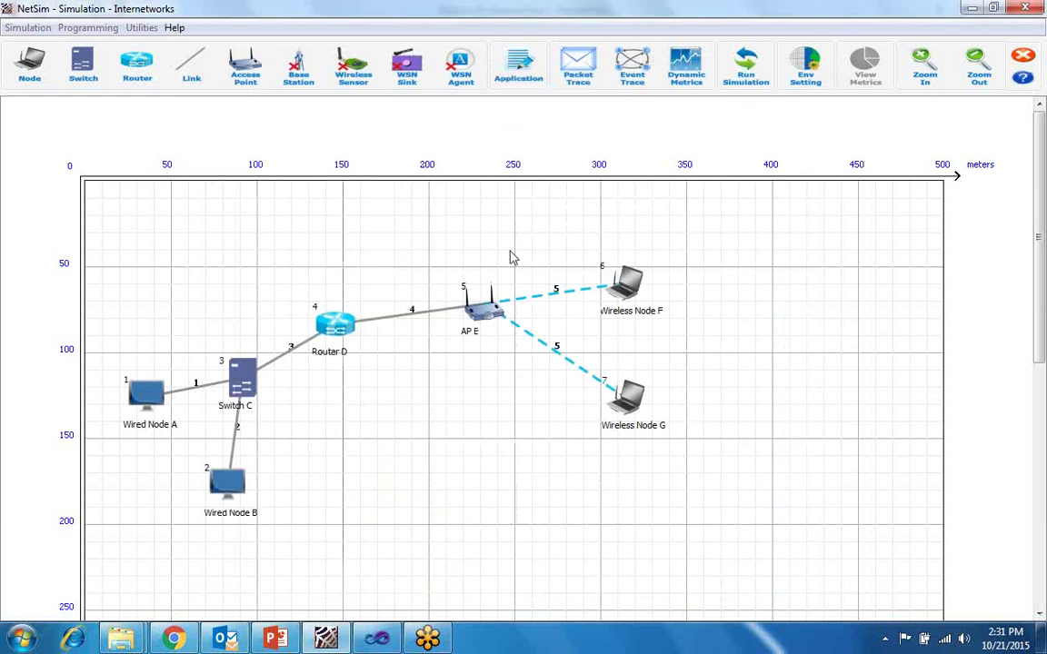
Set the channel characteristics of wireless link 5 to No Path Loss and accept the link properties.
left_click(573, 308)
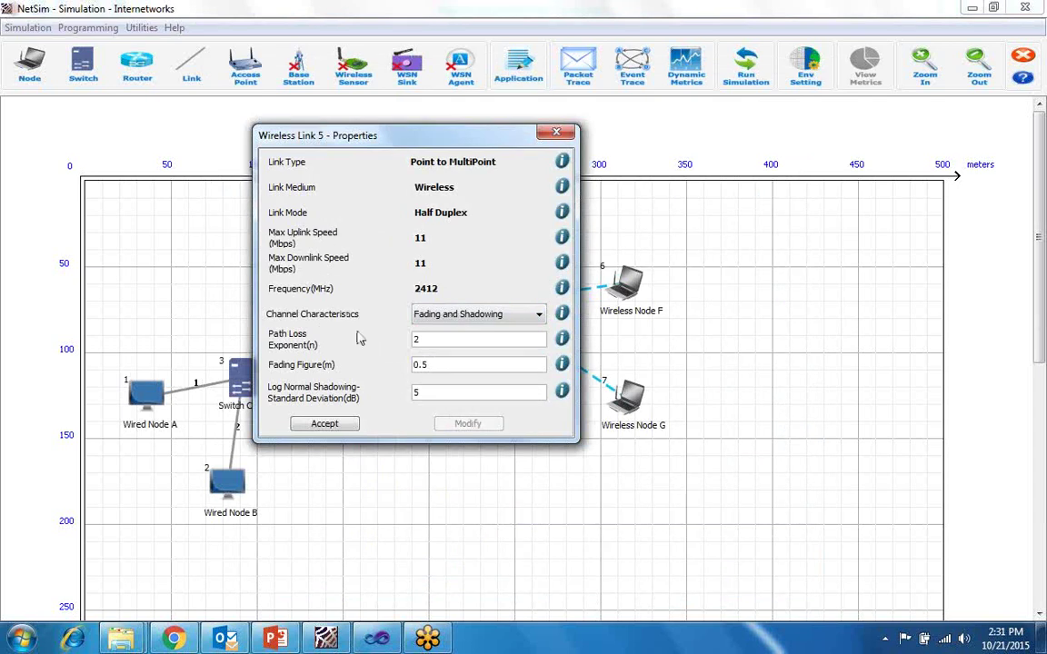
left_click(450, 315)
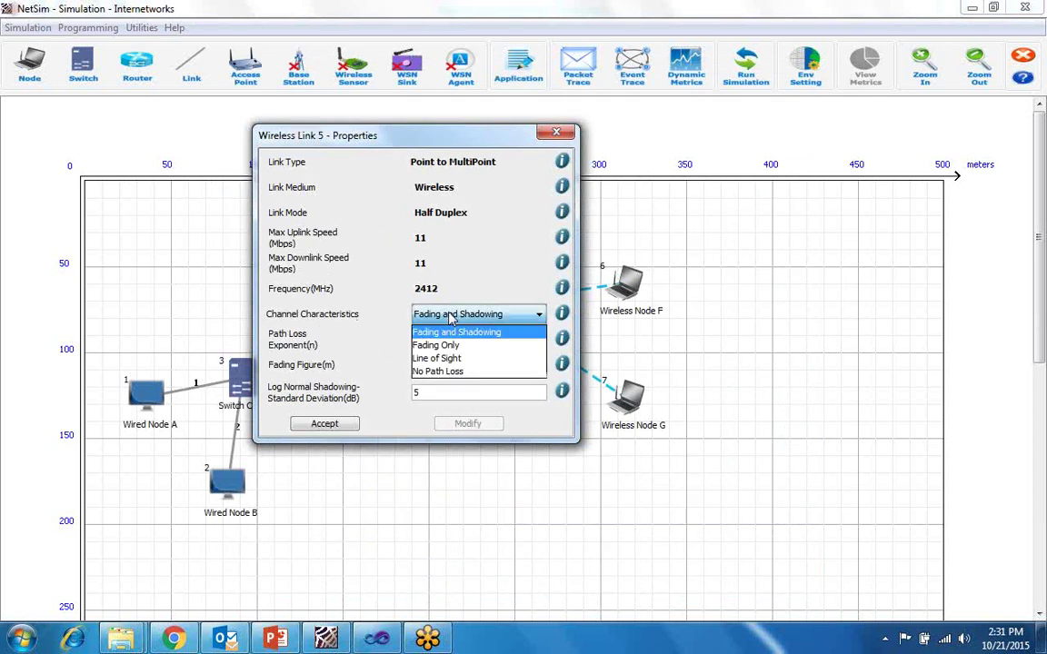
left_click(461, 373)
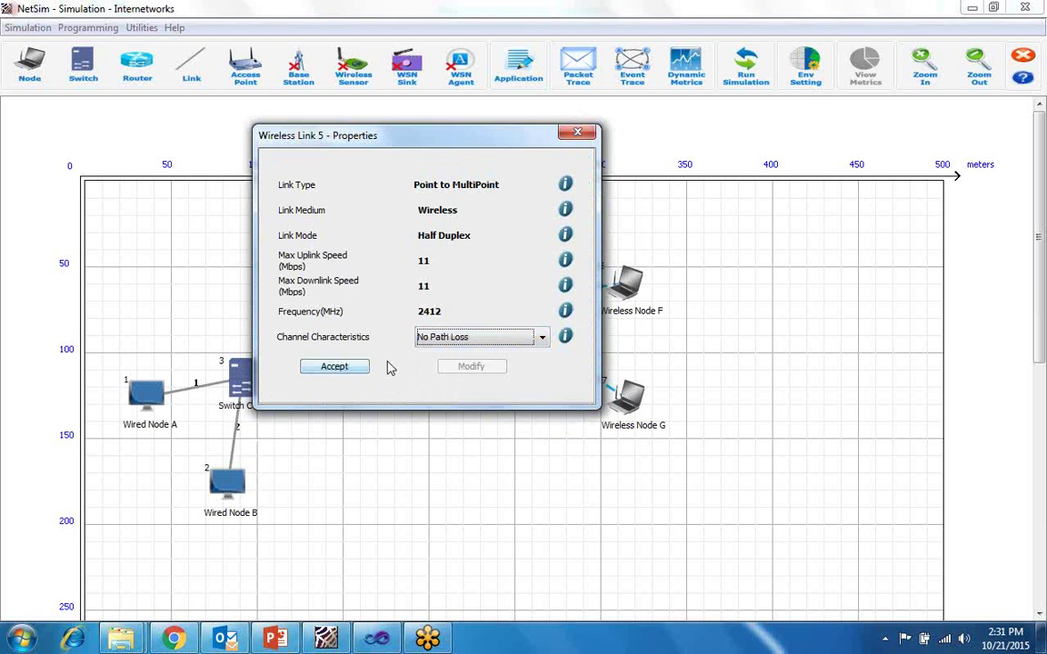
left_click(337, 367)
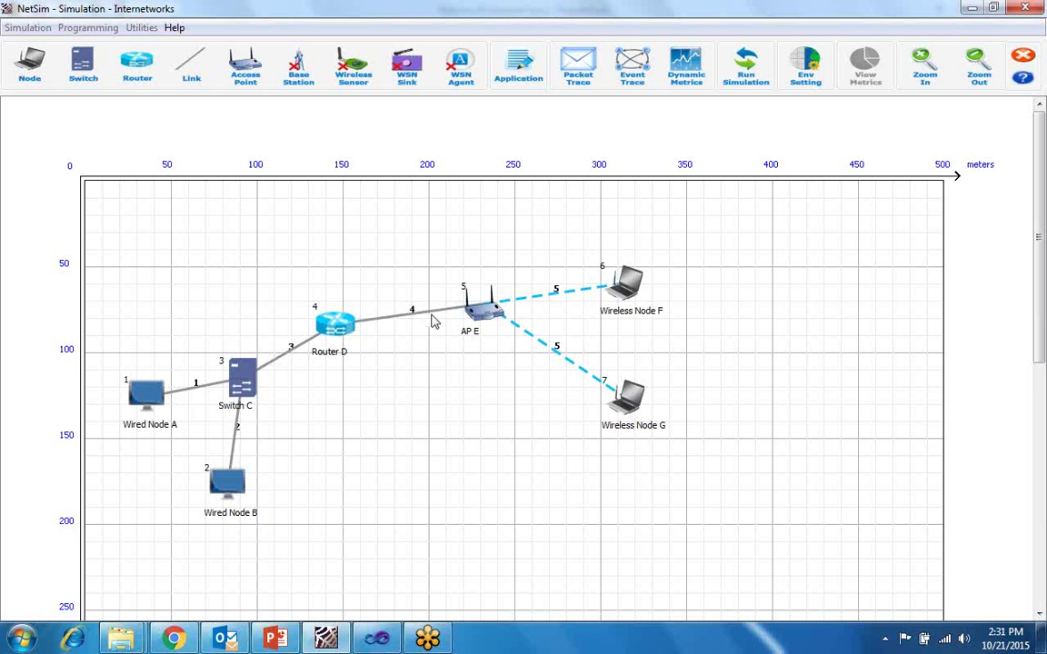
Add an application above the network grid and set Application1's type to CUSTOM in its properties.
left_click_drag(518, 64, 518, 123)
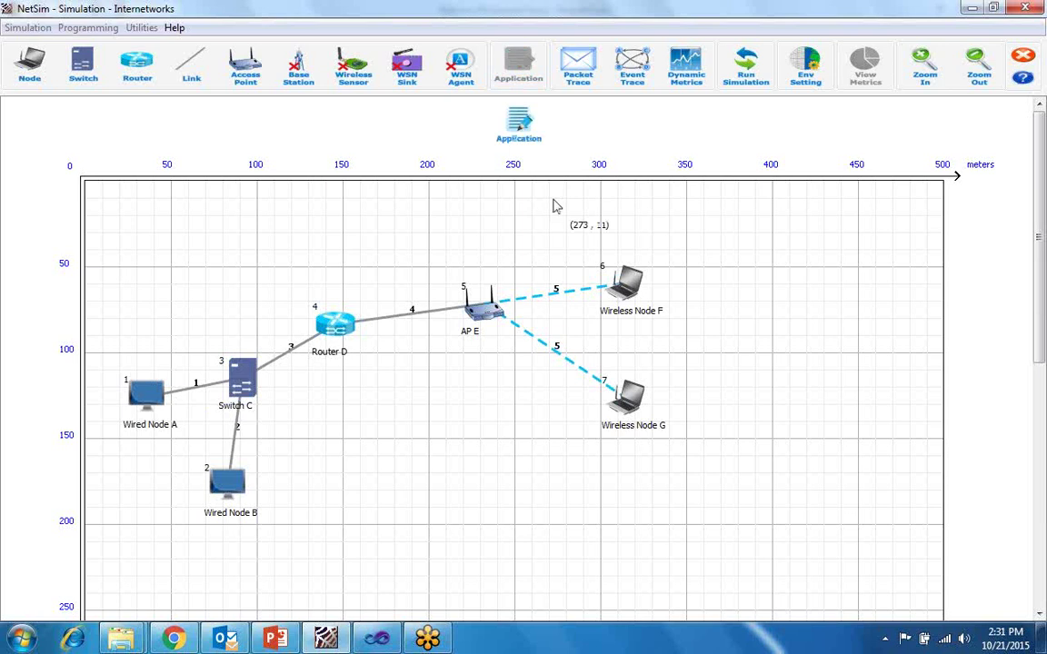
right_click(519, 123)
left_click(534, 135)
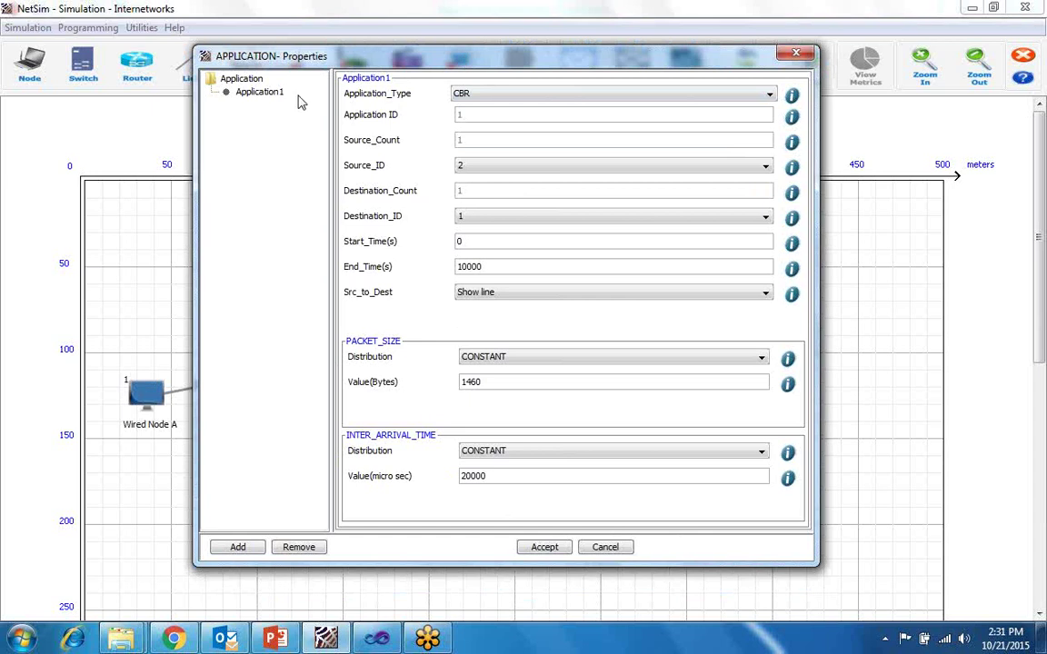
left_click(493, 96)
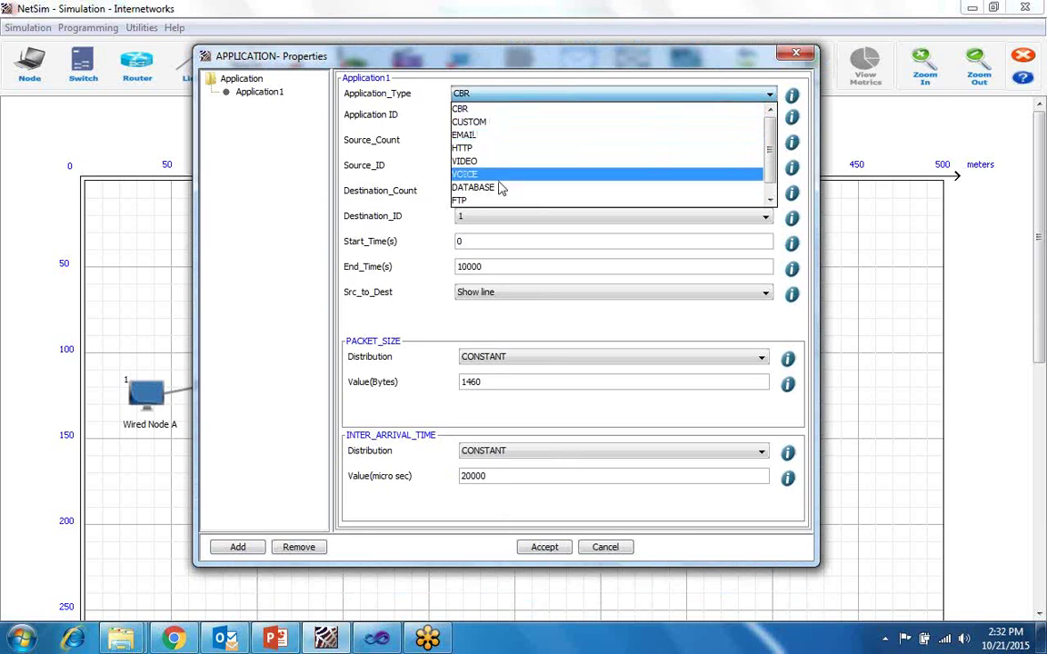
scroll(514, 171, "down", 1)
scroll(518, 166, "up", 1)
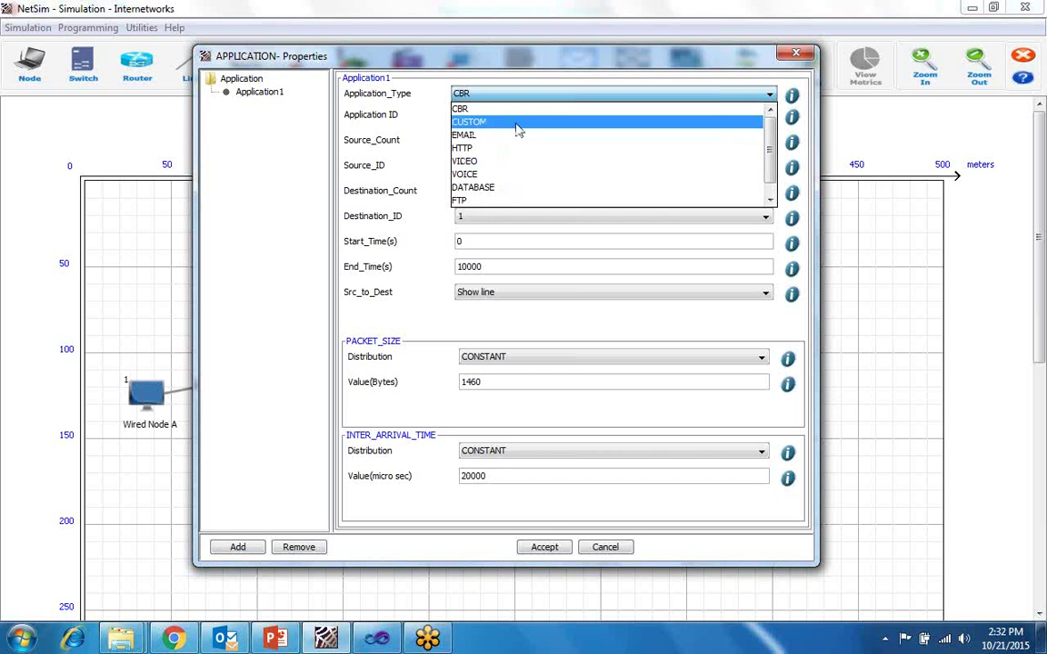
left_click(517, 130)
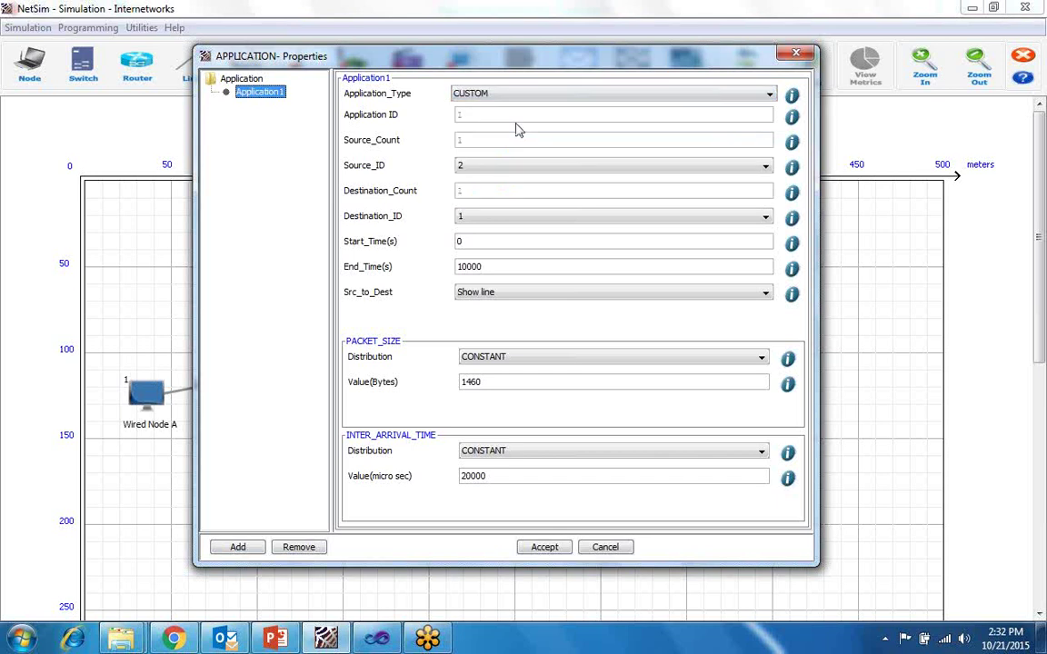
Set Application1's source ID to 1 and its destination ID to 6.
left_click(484, 167)
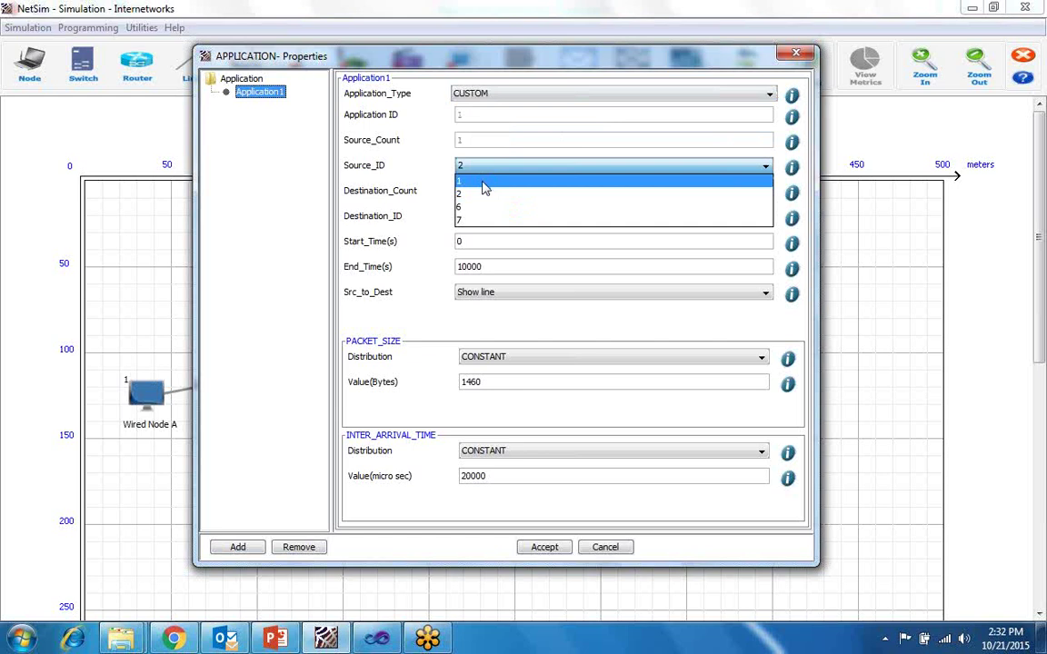
left_click(483, 183)
left_click(488, 218)
left_click_drag(517, 59, 518, 451)
left_click(522, 118)
left_click(509, 227)
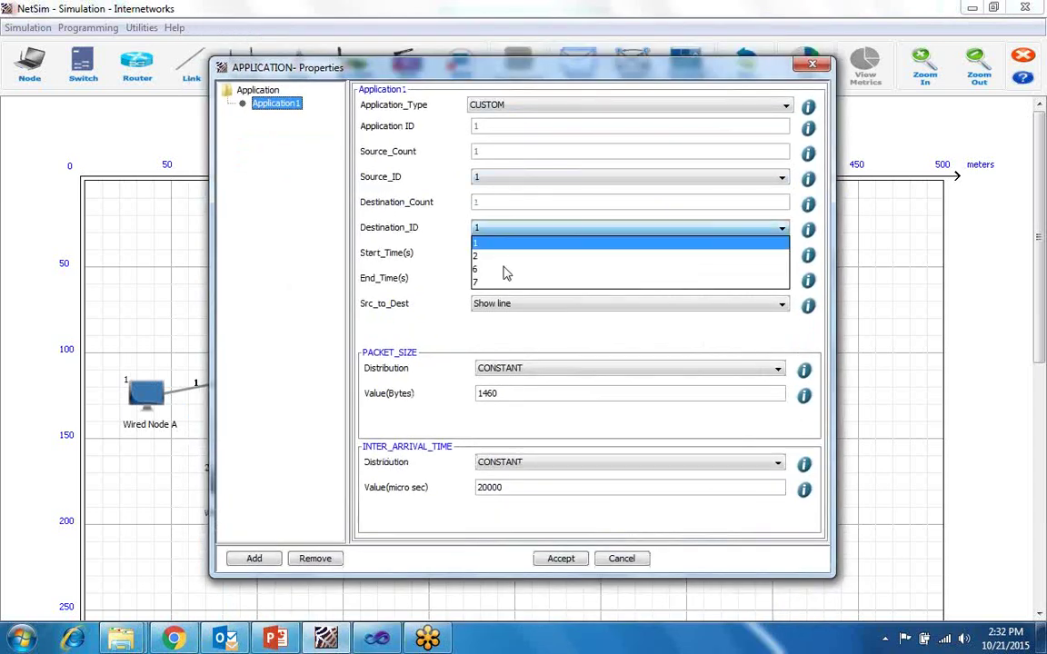
left_click(504, 269)
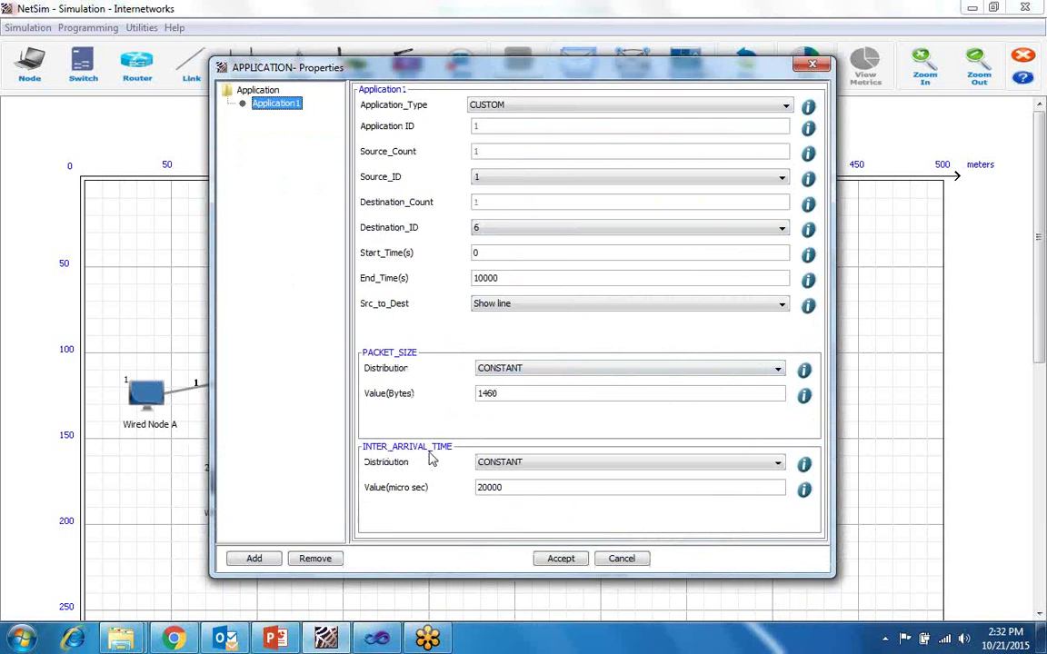
Check the packet size distribution options, keep CONSTANT, and accept the application properties.
left_click(532, 371)
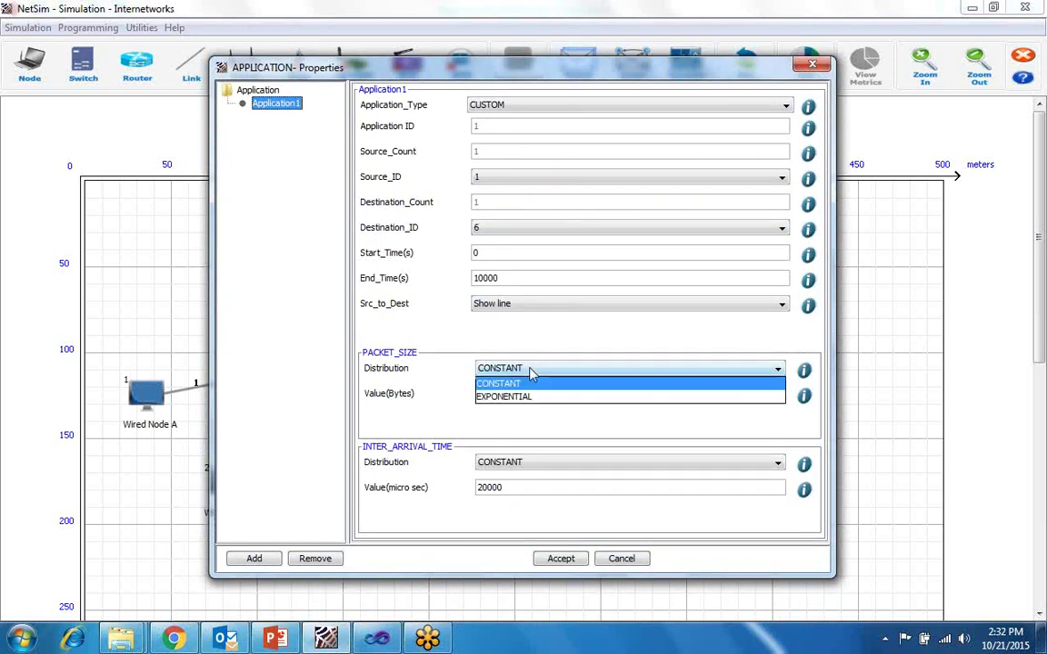
left_click(522, 426)
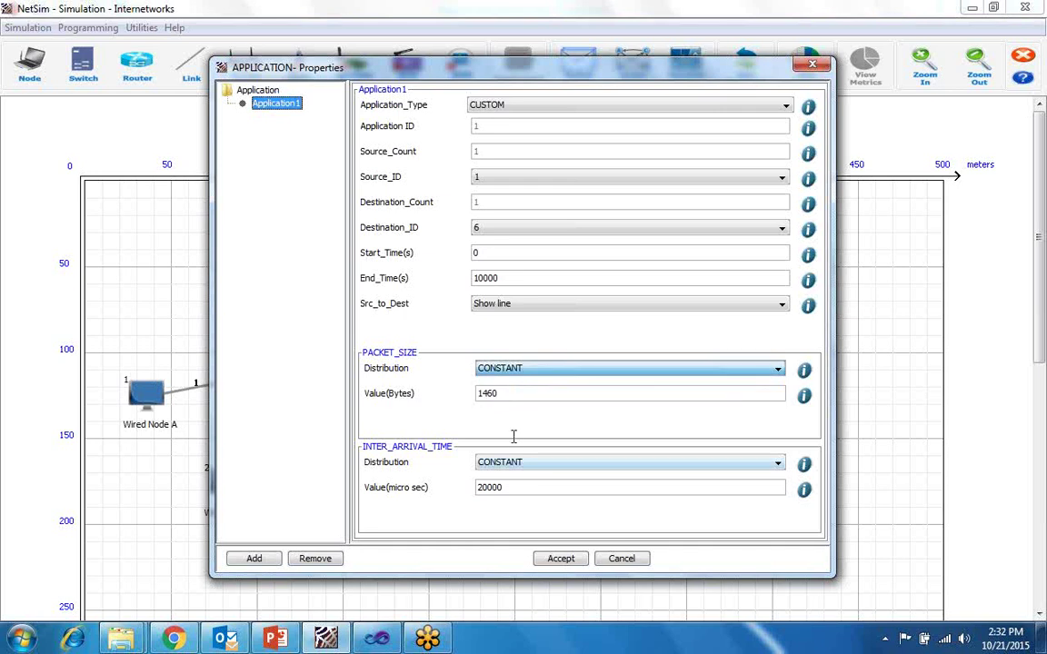
left_click(561, 559)
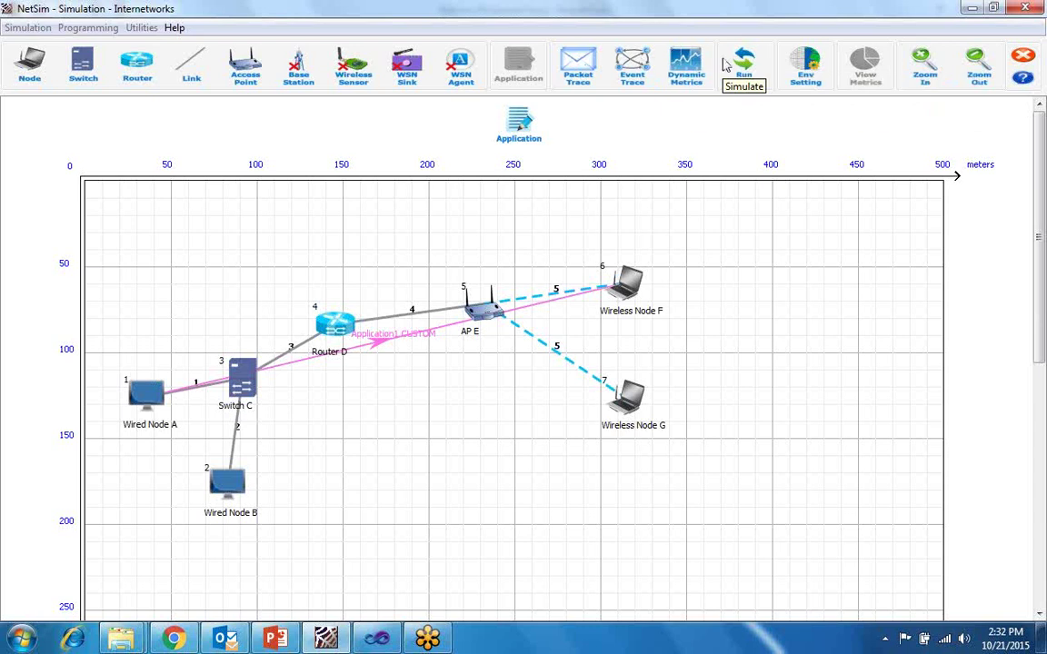
Enable a .csv packet trace named pt2, reviewing the common, TCP and WLAN attributes before confirming.
left_click(578, 67)
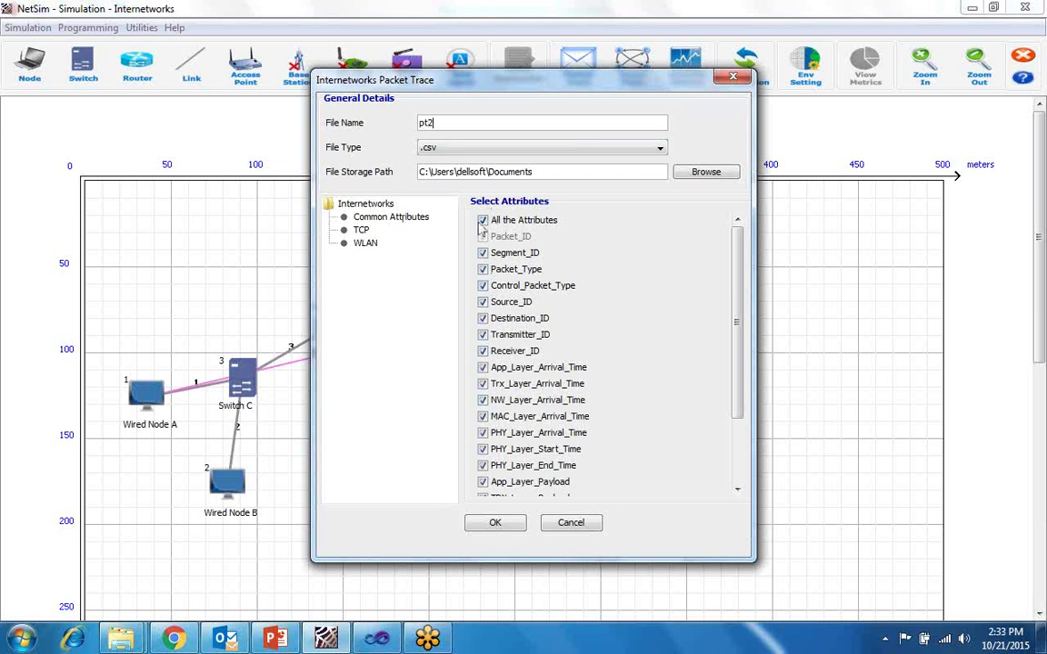
left_click(386, 217)
left_click(362, 231)
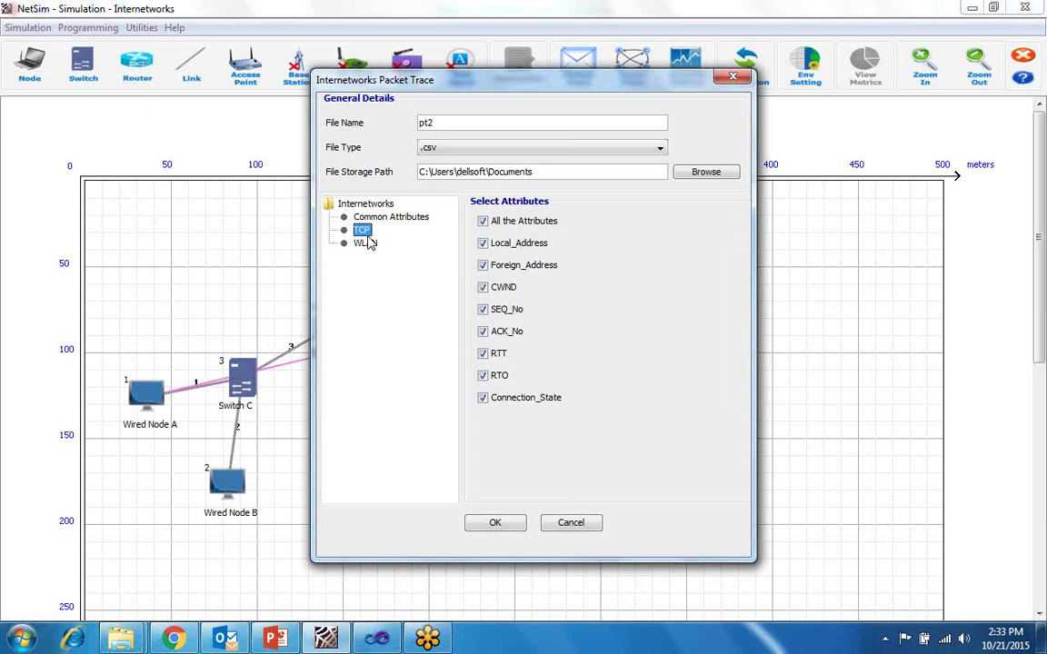
left_click(364, 243)
left_click(378, 207)
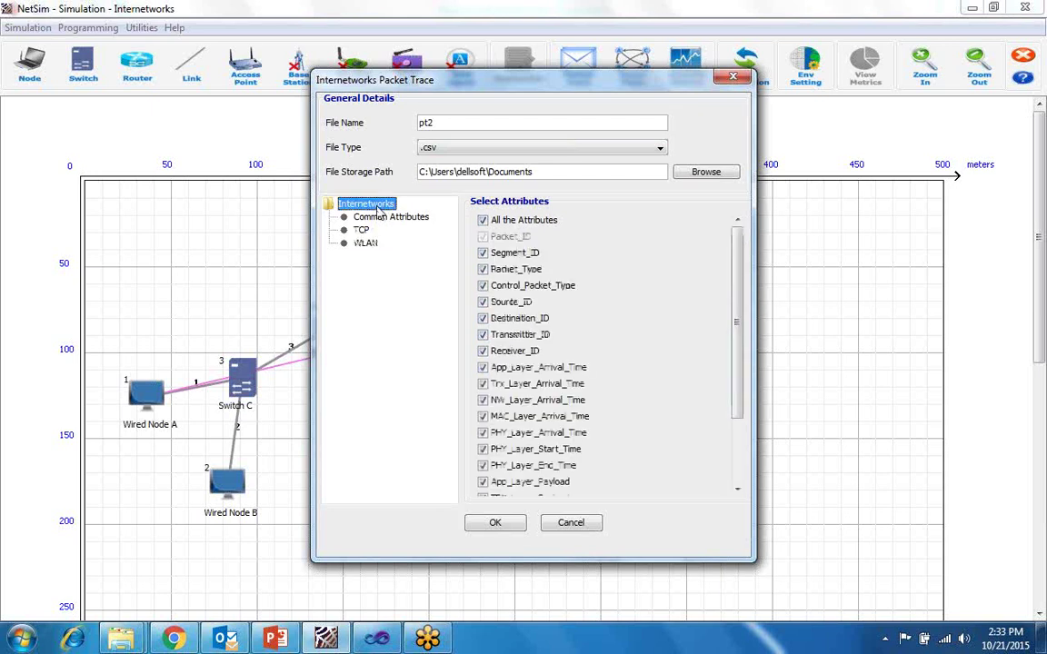
left_click(497, 524)
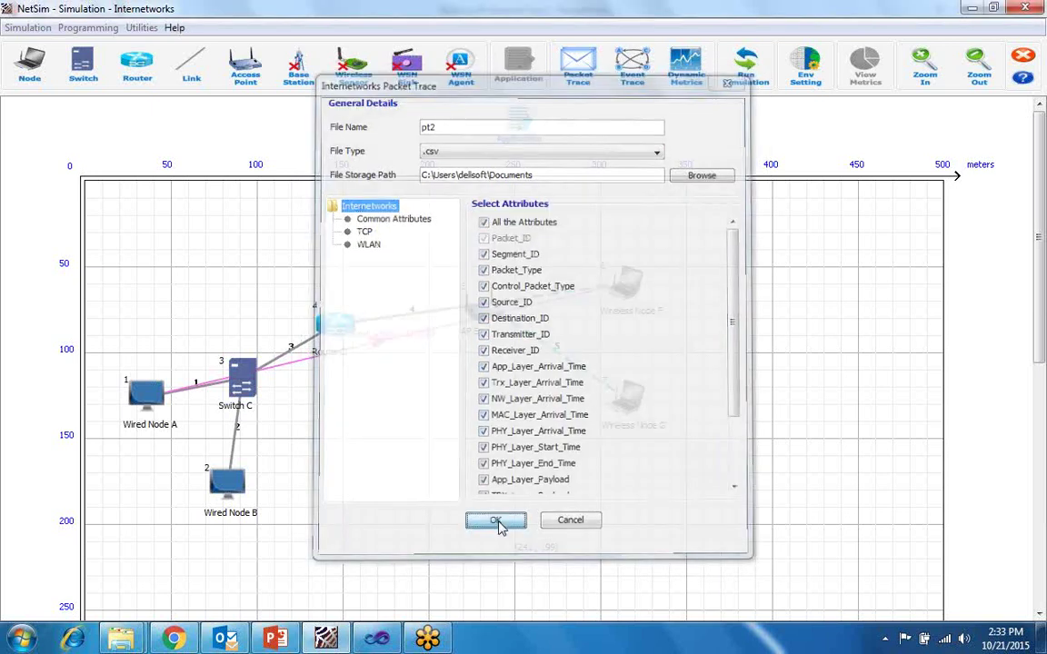
Enable a .csv event trace named et2 with all events included.
left_click(632, 62)
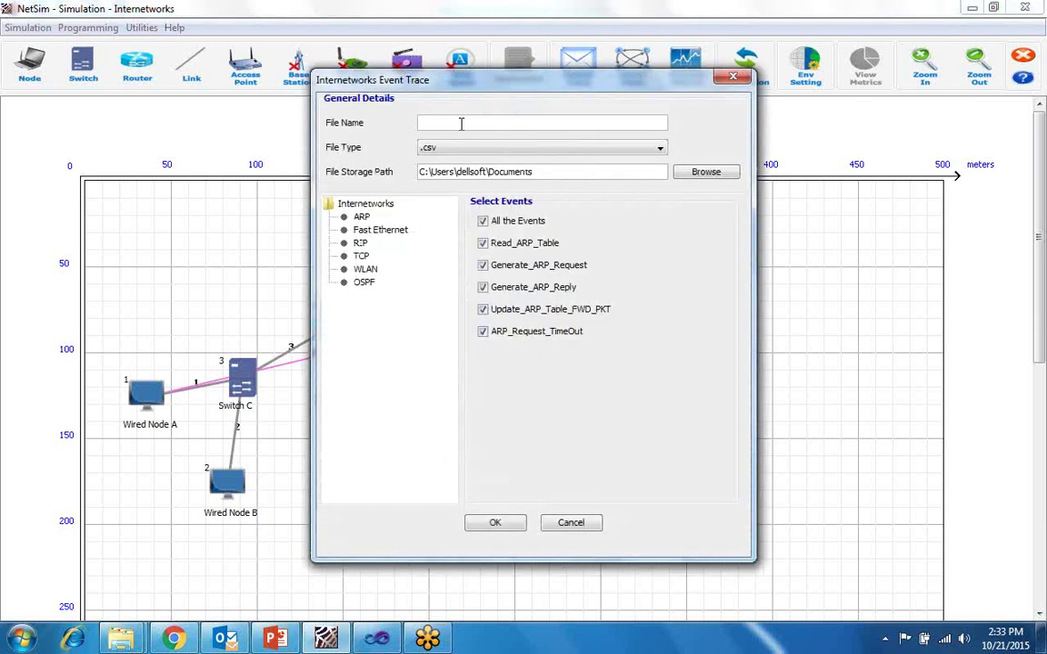
left_click(461, 124)
type("et2")
left_click(495, 523)
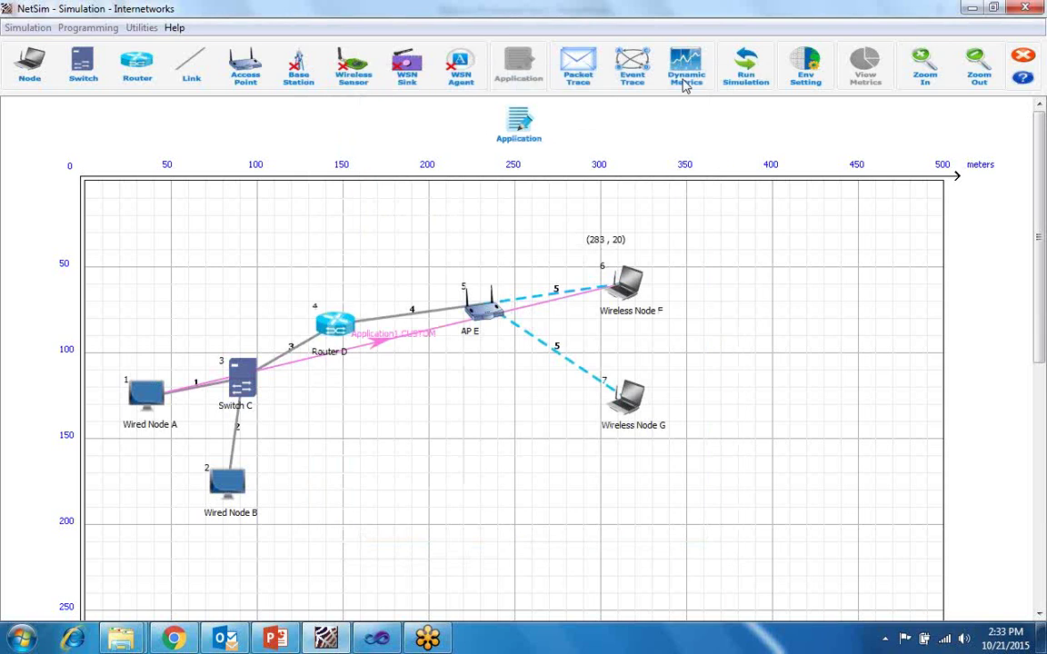
Enable dynamic metrics for all links, plotted after simulation, and run a 50 s simulation with packet animation recorded.
left_click(684, 72)
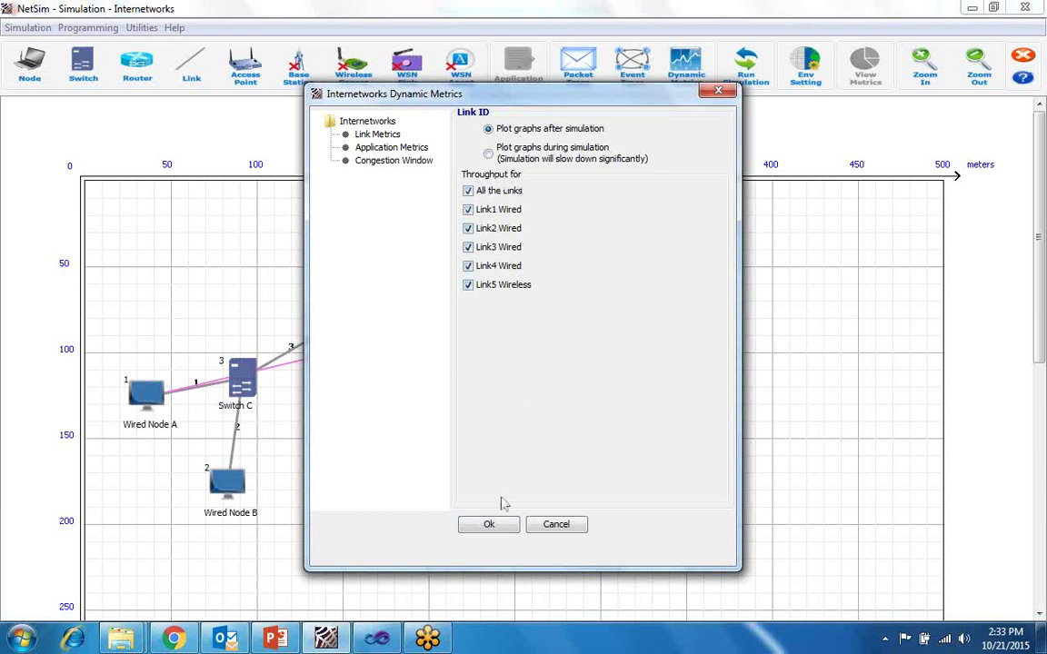
left_click(491, 525)
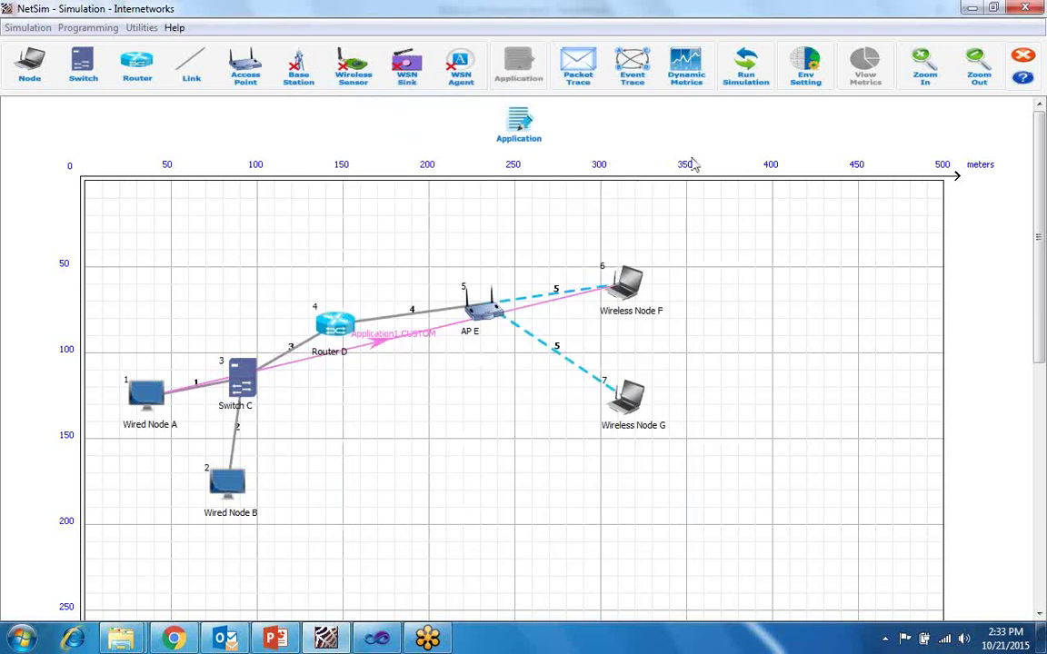
left_click(745, 68)
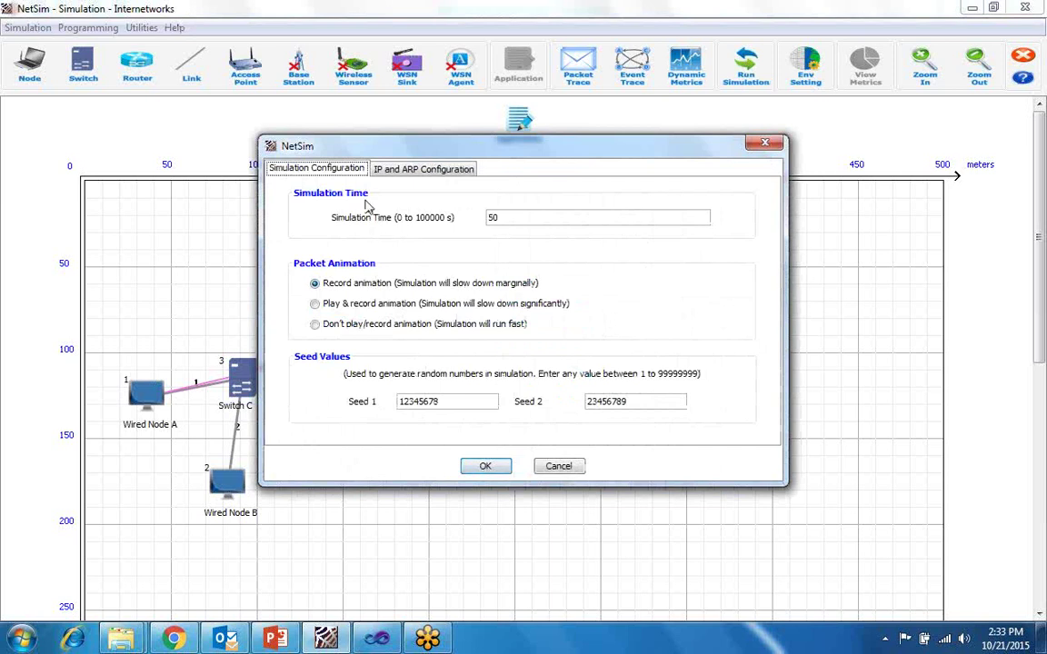
left_click(507, 218)
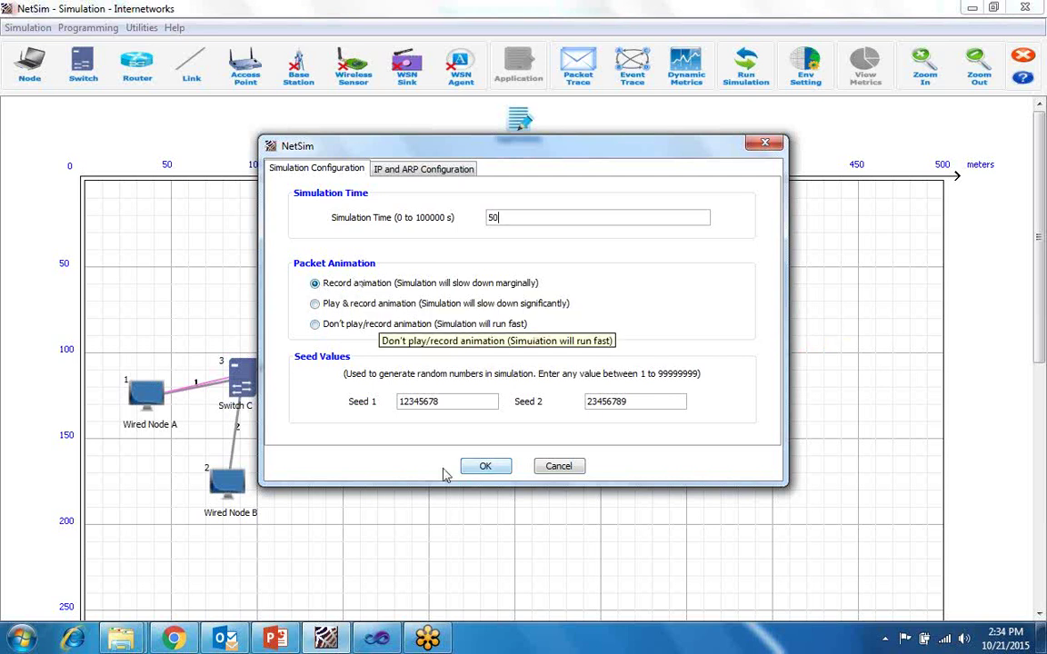
left_click(484, 466)
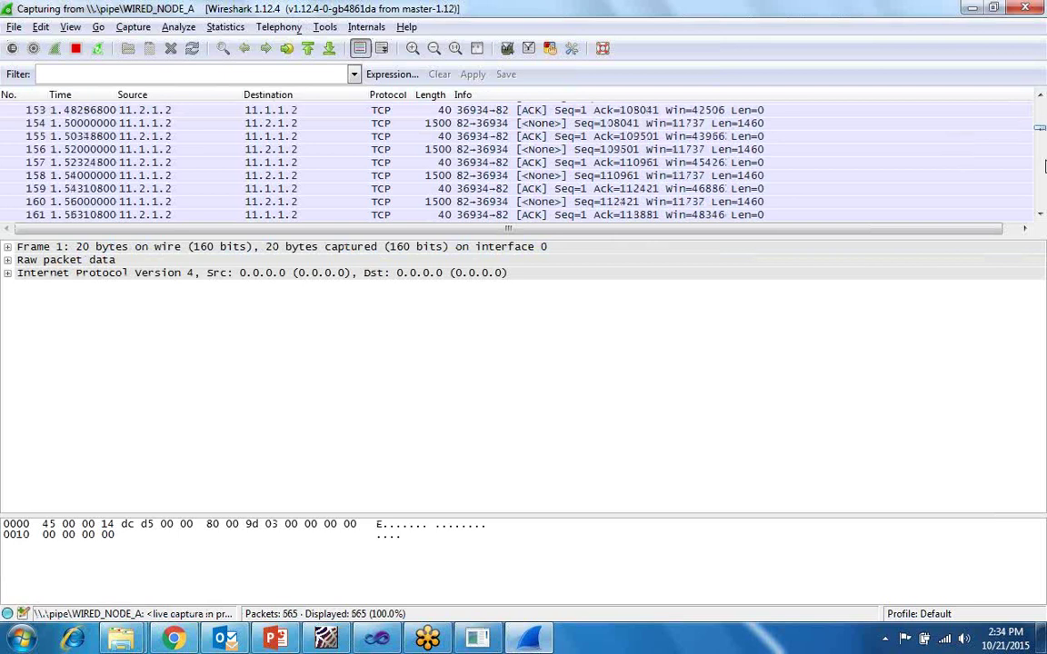
Switch to the NetSimCore.exe console and place it below the Wireshark packet list to watch the simulation's progress.
key("alt+Tab")
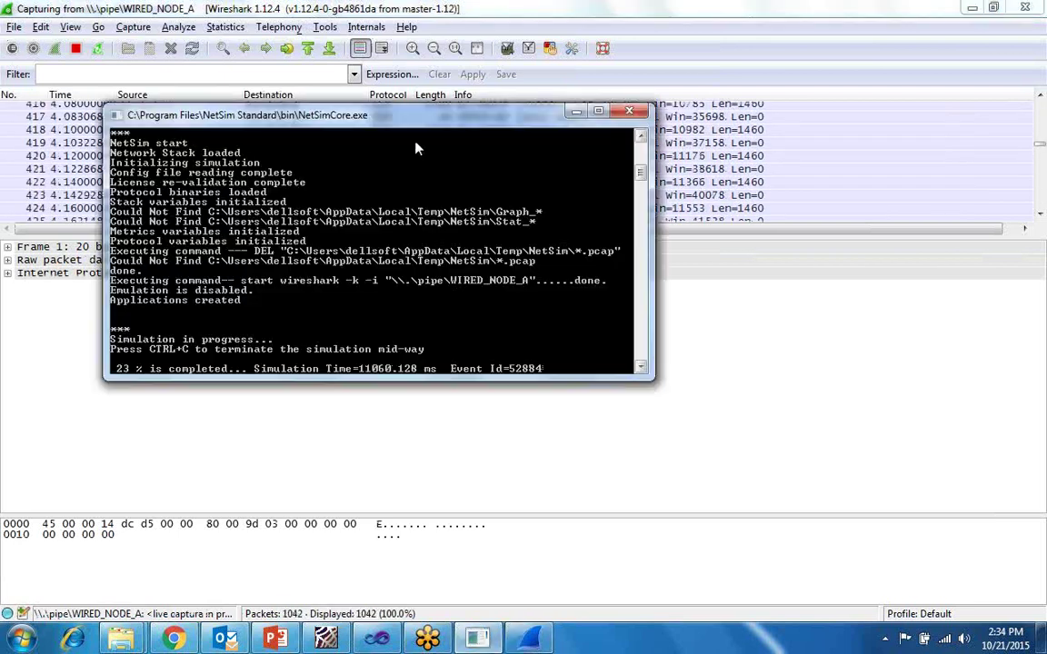
left_click_drag(424, 119, 463, 275)
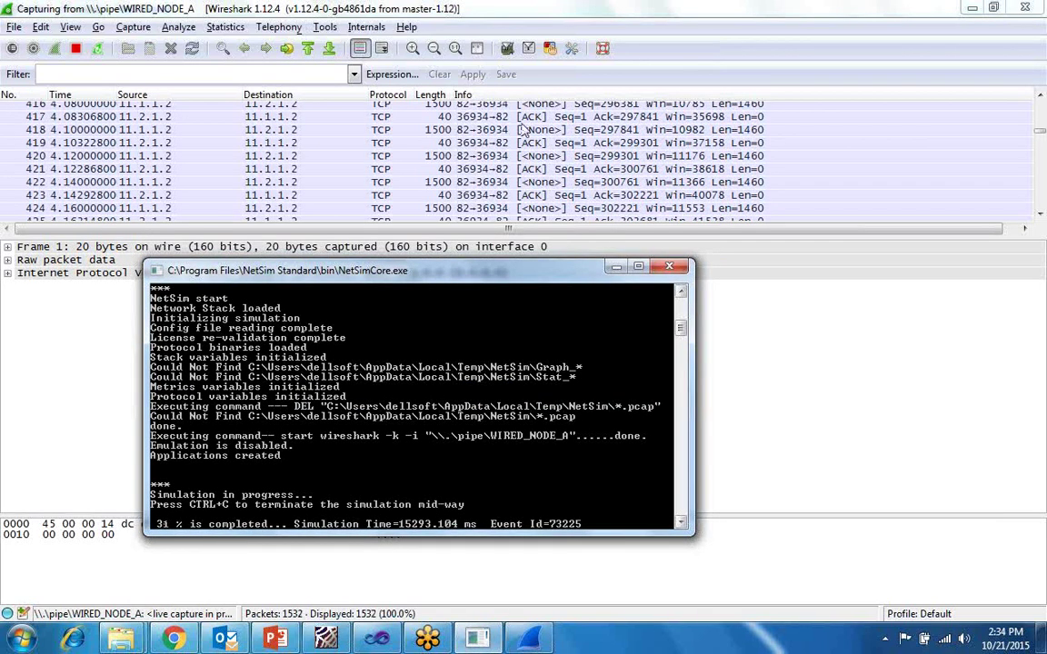
left_click(456, 36)
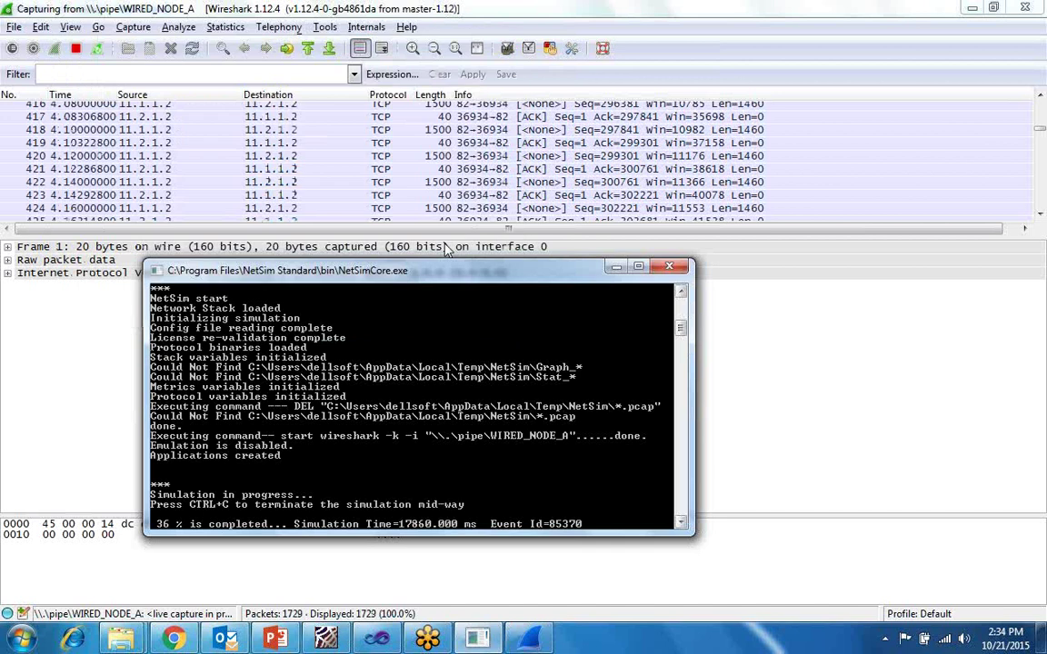
mouse_move(393, 263)
left_mouse_down()
mouse_move(380, 313)
mouse_move(387, 278)
left_mouse_up()
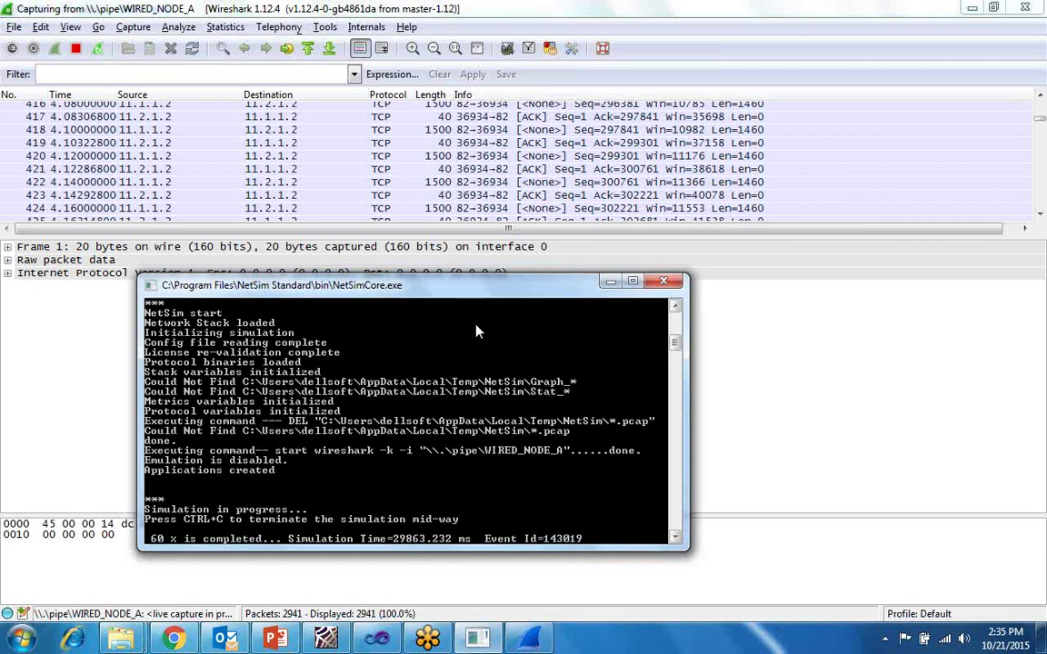
Look through the captured packets up to the end of the Wireshark capture and select ACK packet 5087 to inspect its details.
left_click(1043, 148)
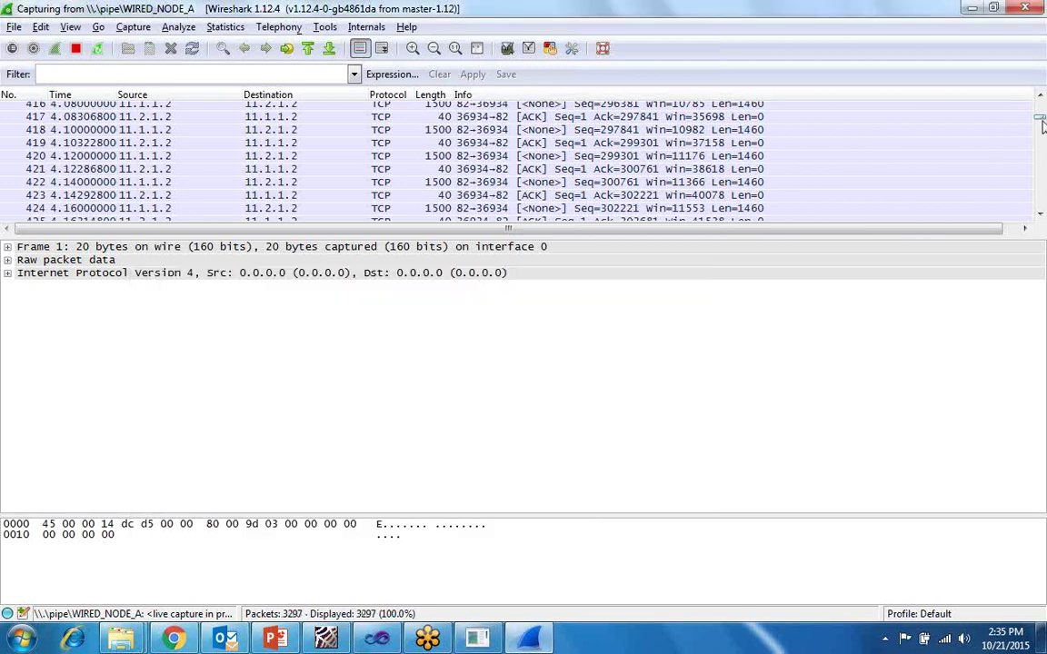
left_click_drag(1042, 148, 1025, 181)
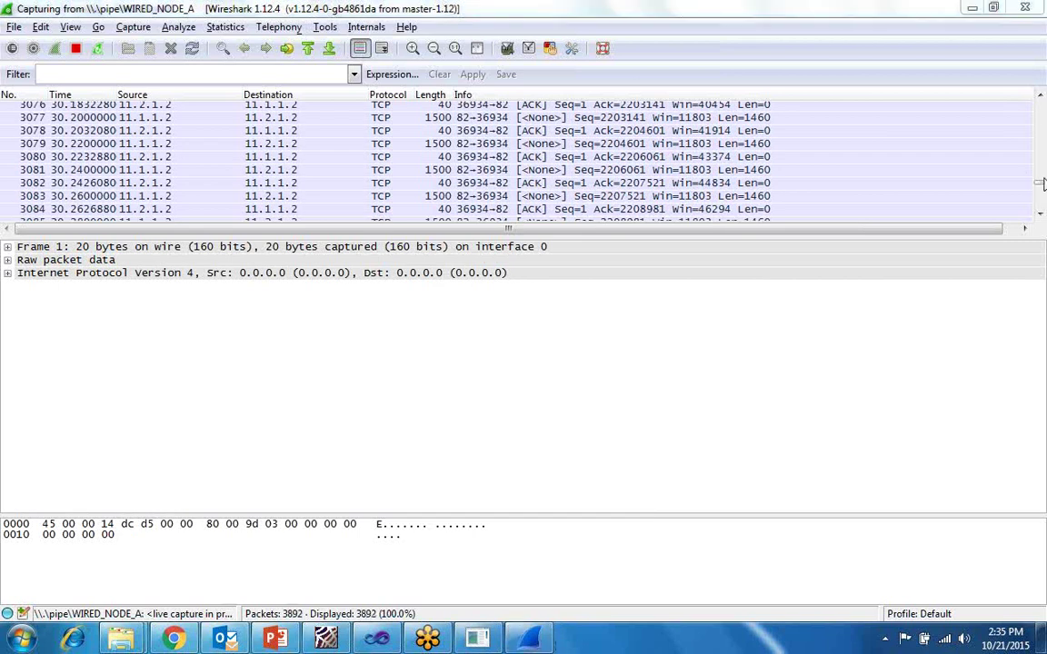
left_click_drag(1025, 181, 1036, 240)
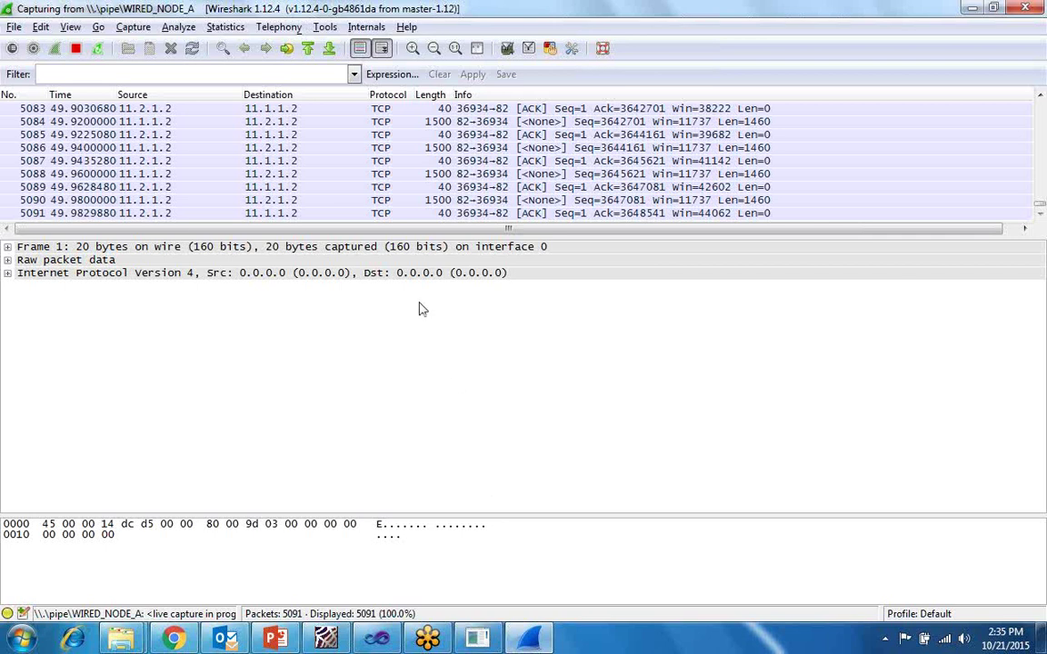
left_click(255, 161)
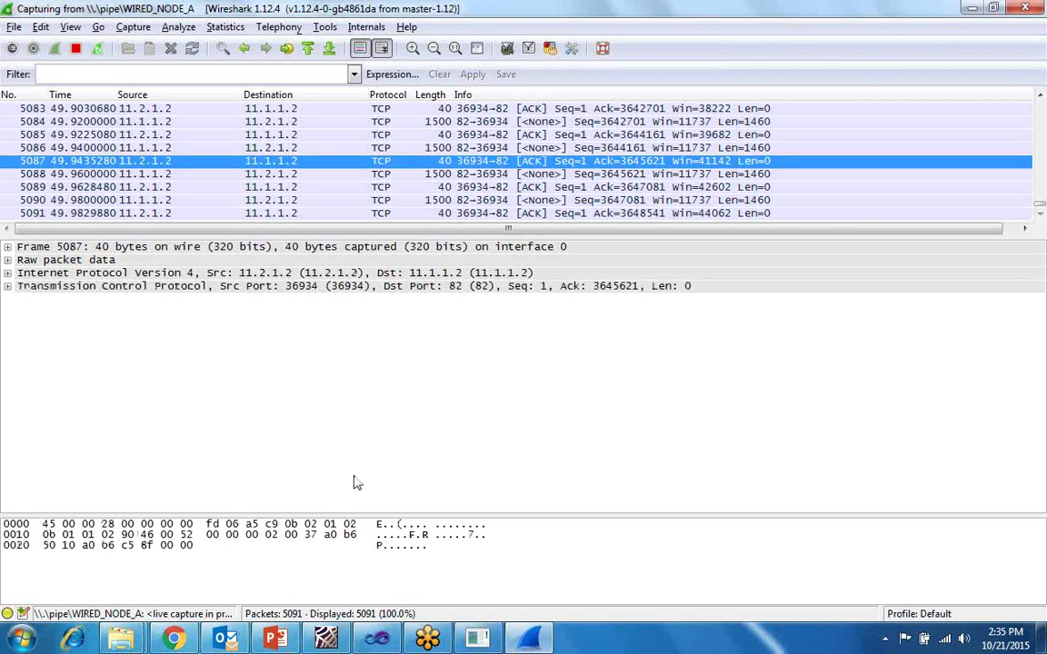
Dismiss the finished NetSimCore.exe simulation console and switch to NetSim's performance metrics.
left_click(477, 639)
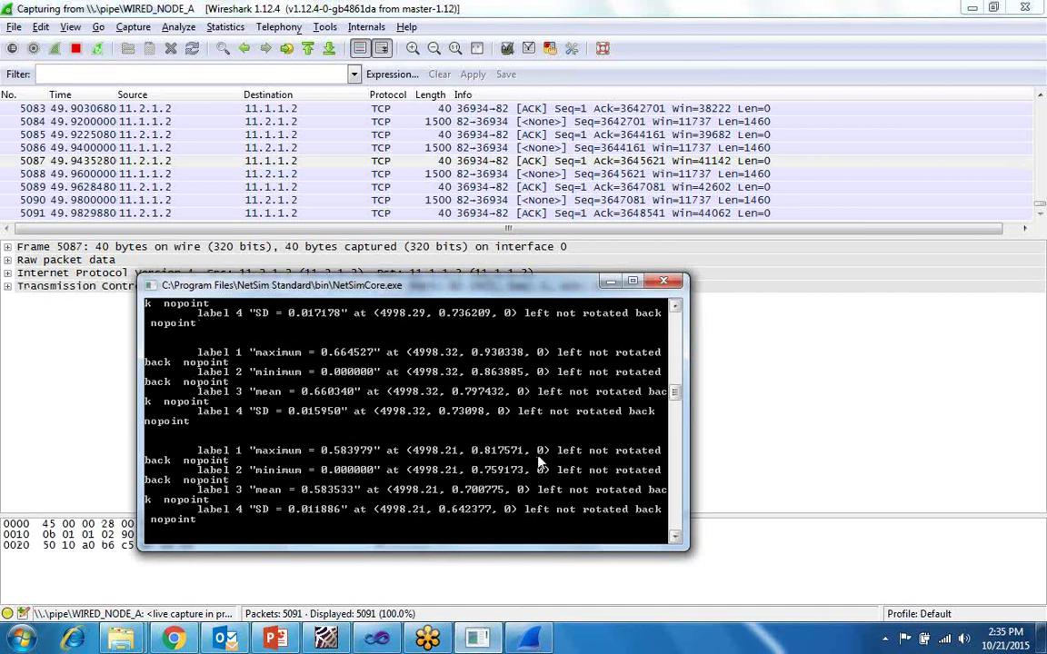
key("Return")
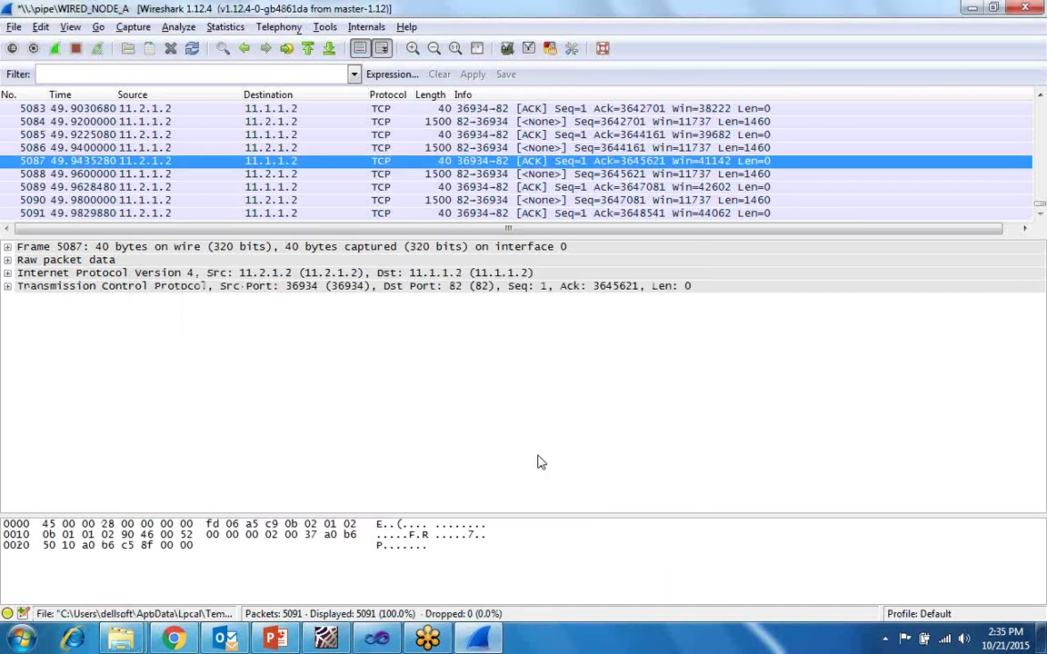
left_click(324, 644)
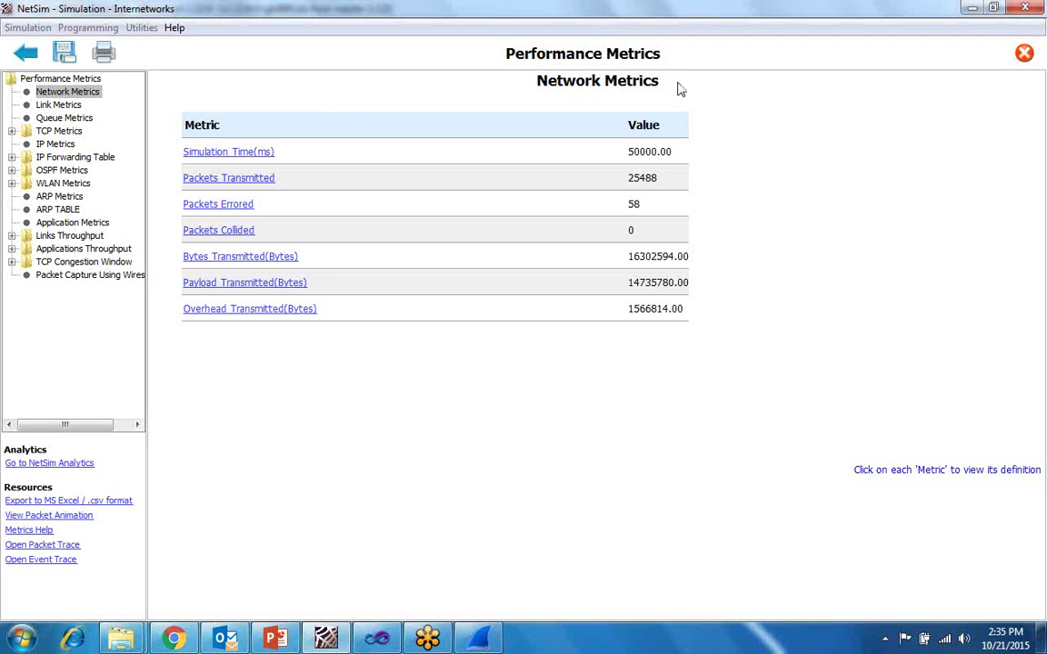
Review the link metrics and queue metrics, comparing per-link overhead with the overall network metrics.
left_click(62, 106)
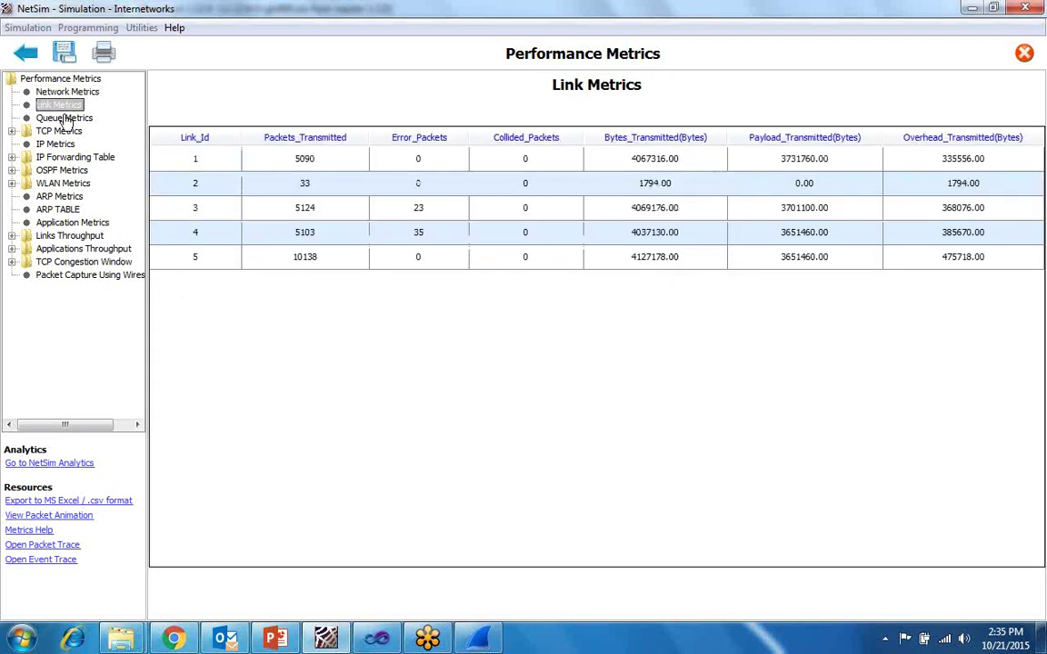
left_click(64, 119)
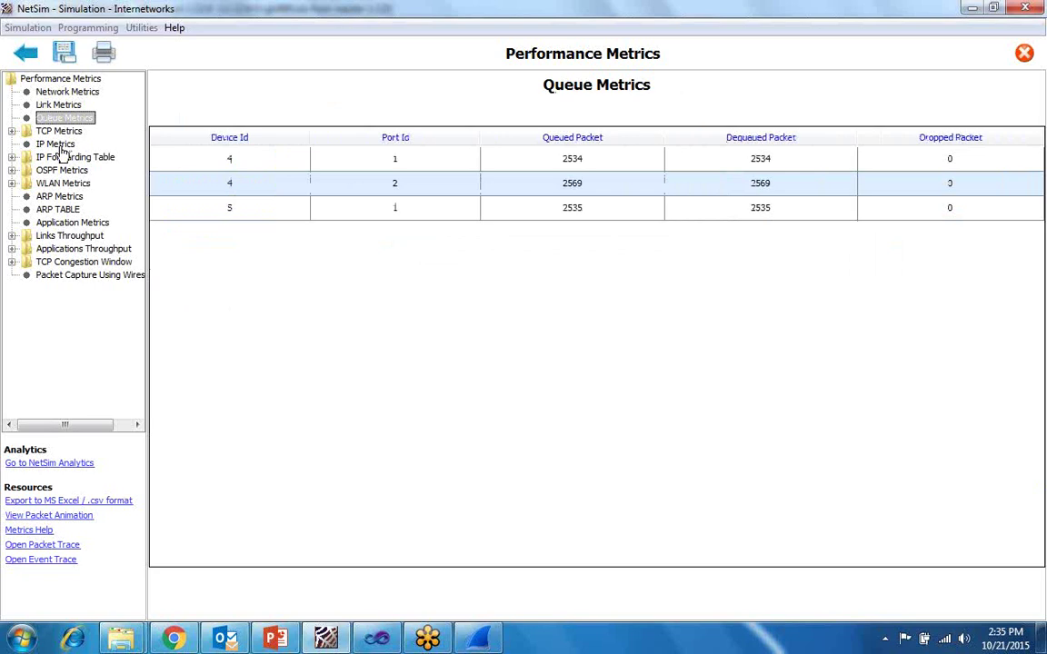
left_click(68, 132)
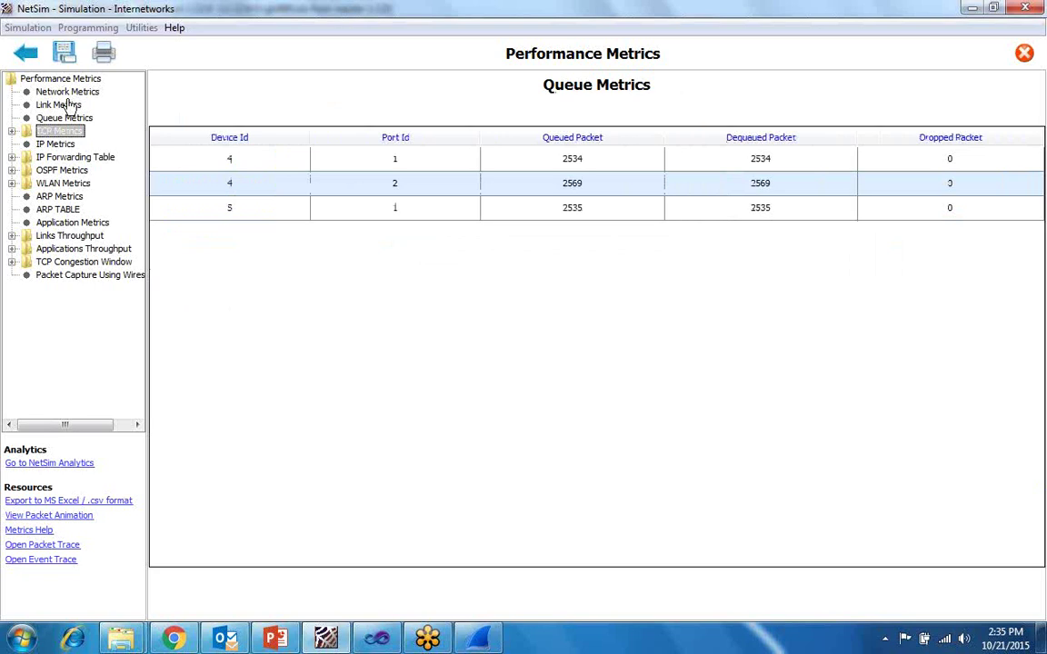
left_click(65, 105)
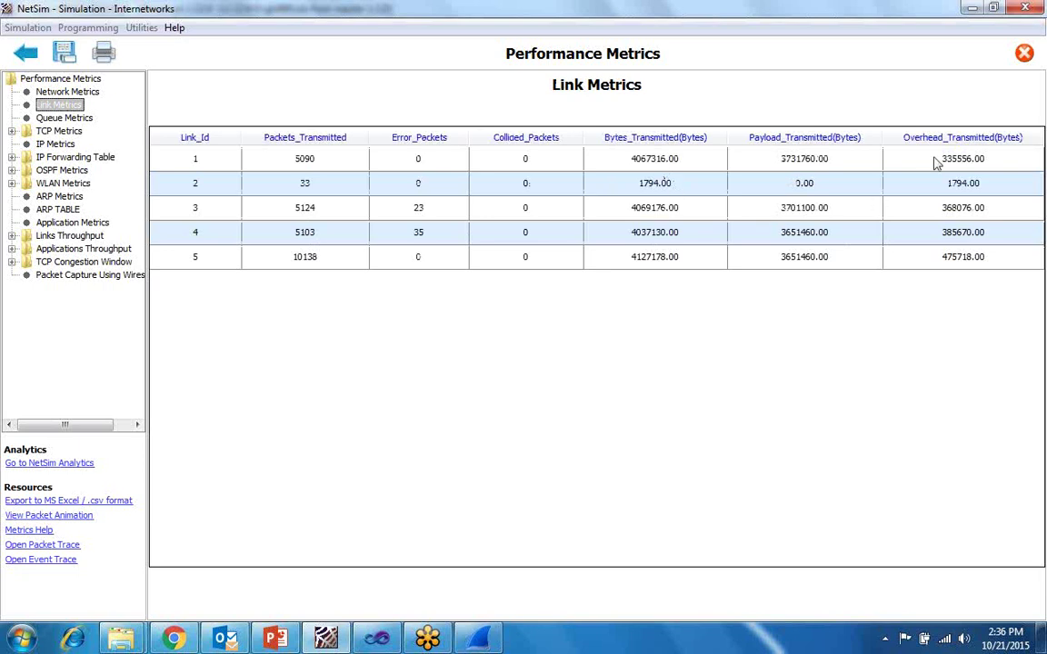
left_click(945, 232)
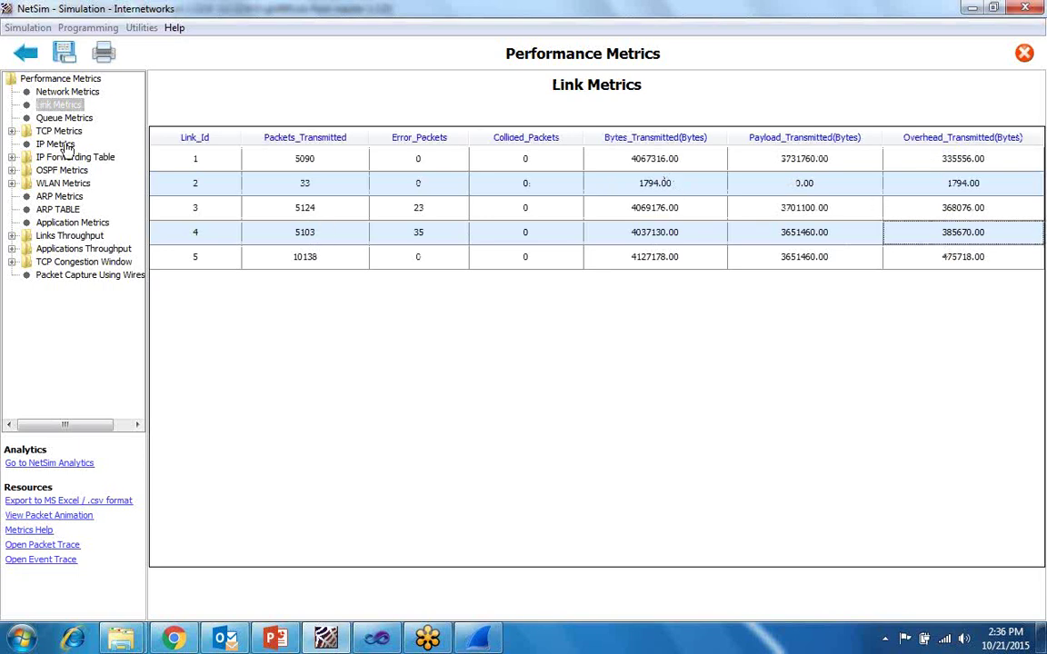
left_click(73, 92)
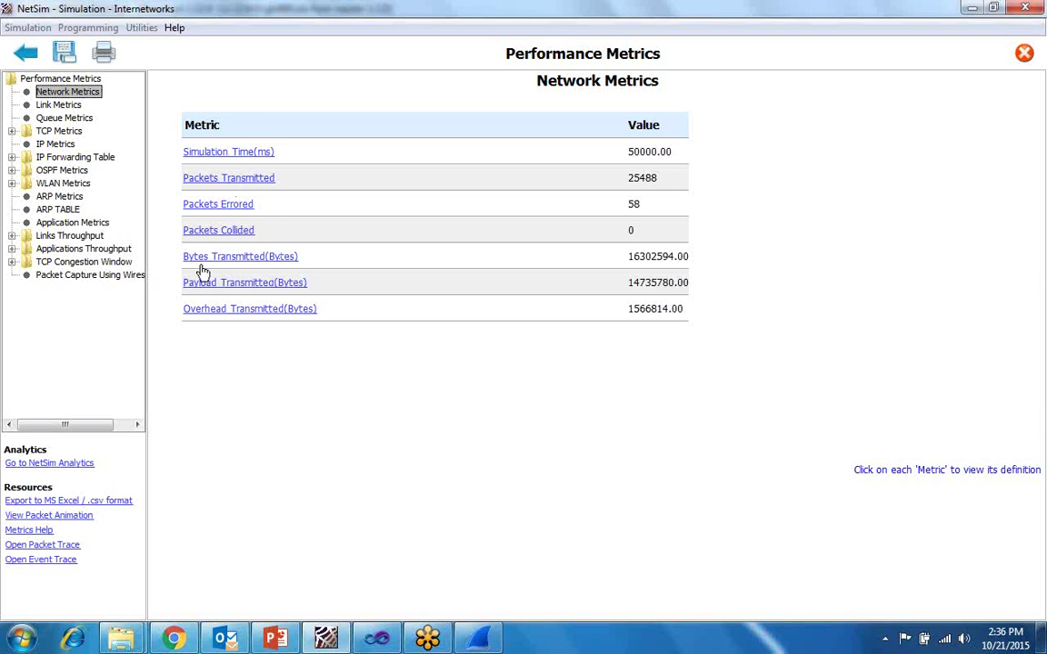
Play the packet animation at an increased animation speed, and stop it to return to the performance metrics.
left_click(60, 517)
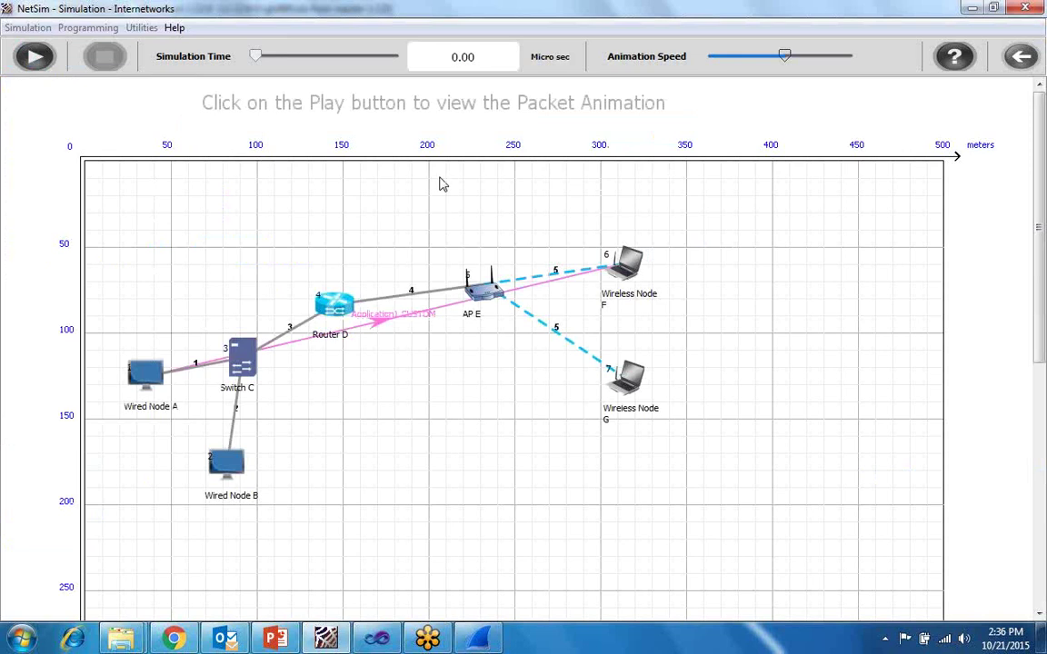
left_click(31, 58)
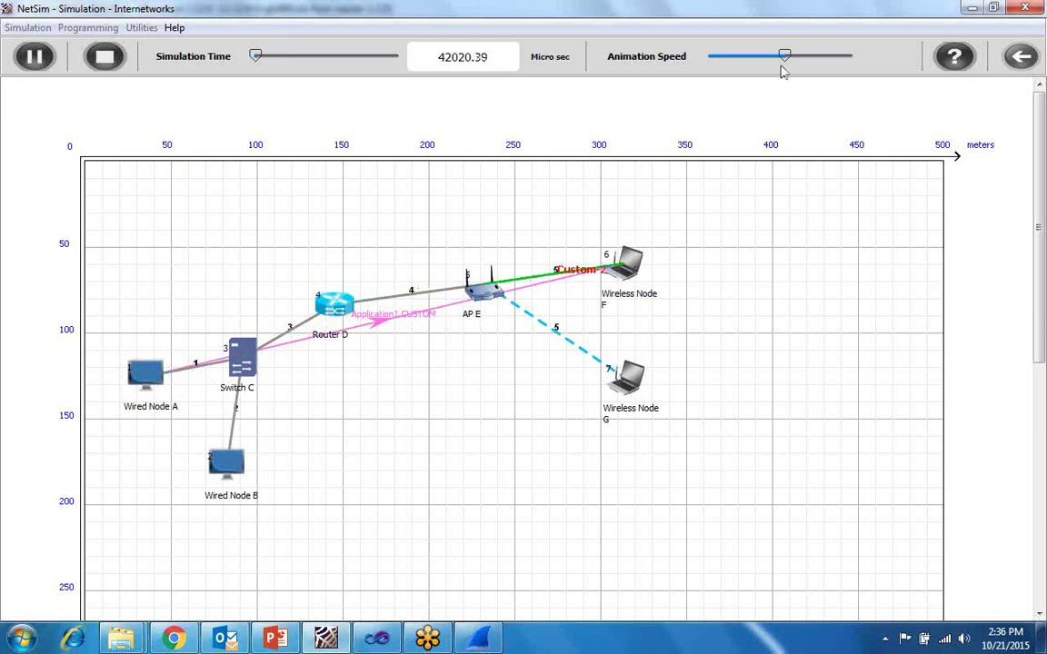
left_click_drag(787, 62, 829, 59)
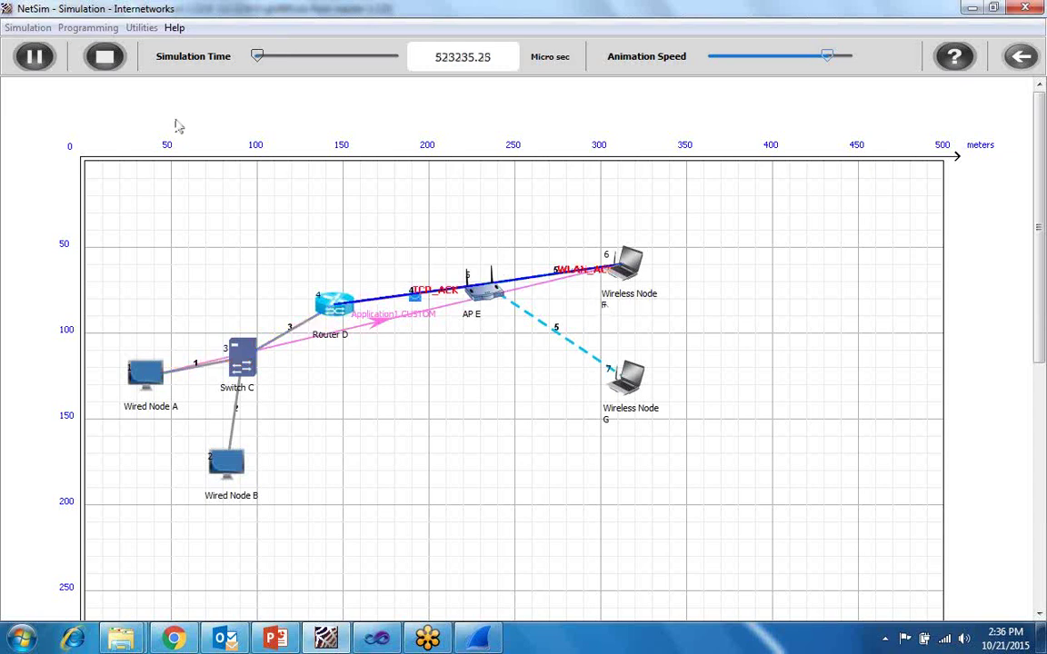
left_click(105, 58)
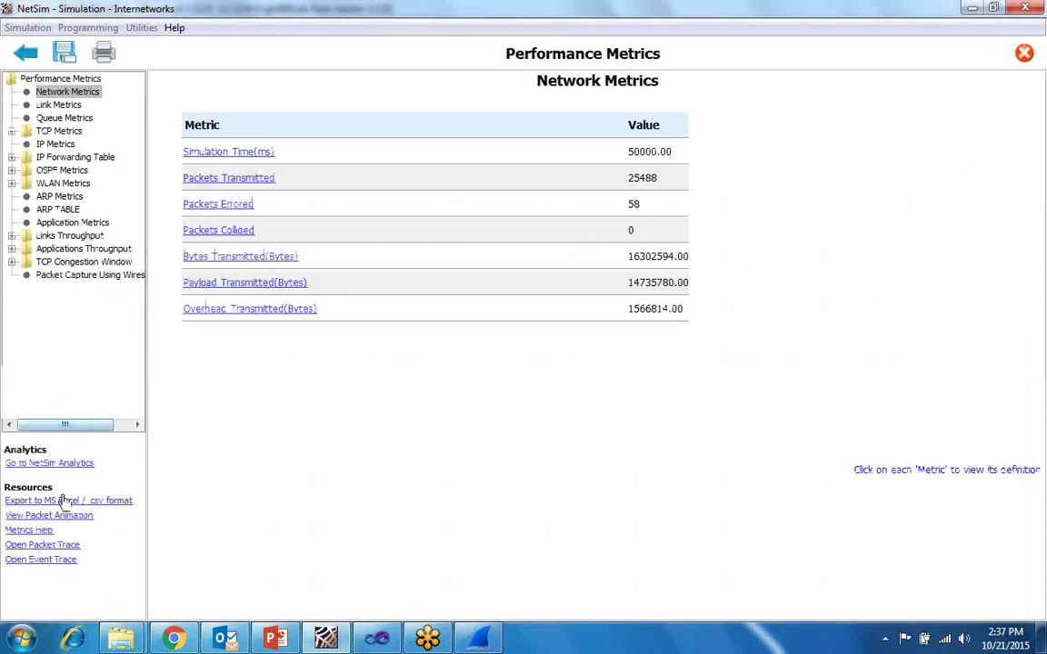
Open the packet trace pt2 in Excel, look through its packet records and return to the performance metrics.
left_click(26, 546)
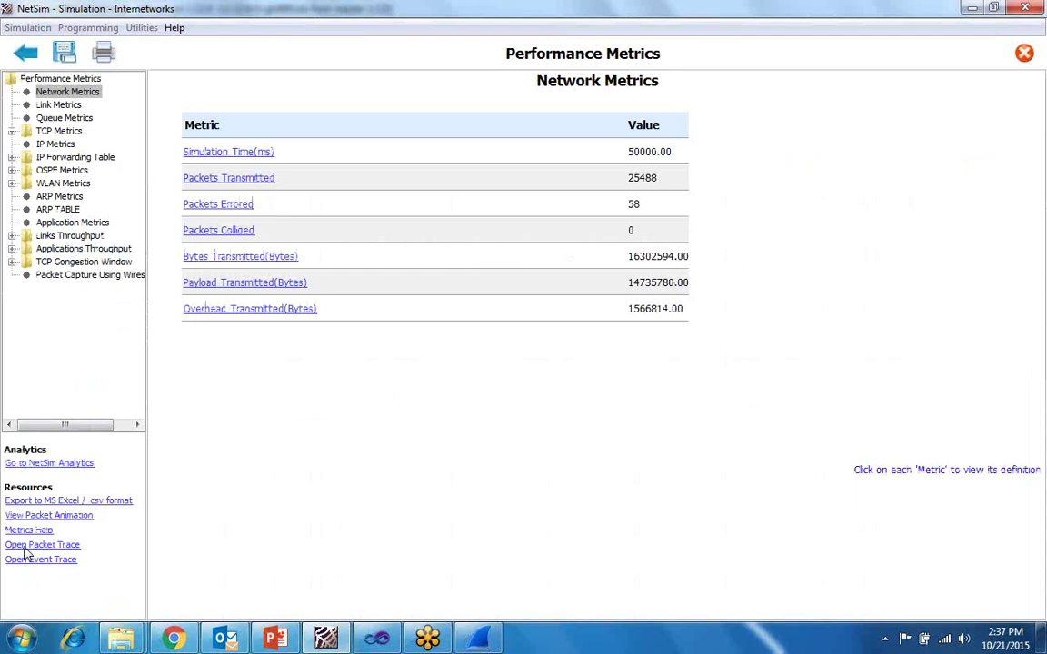
left_click(495, 356)
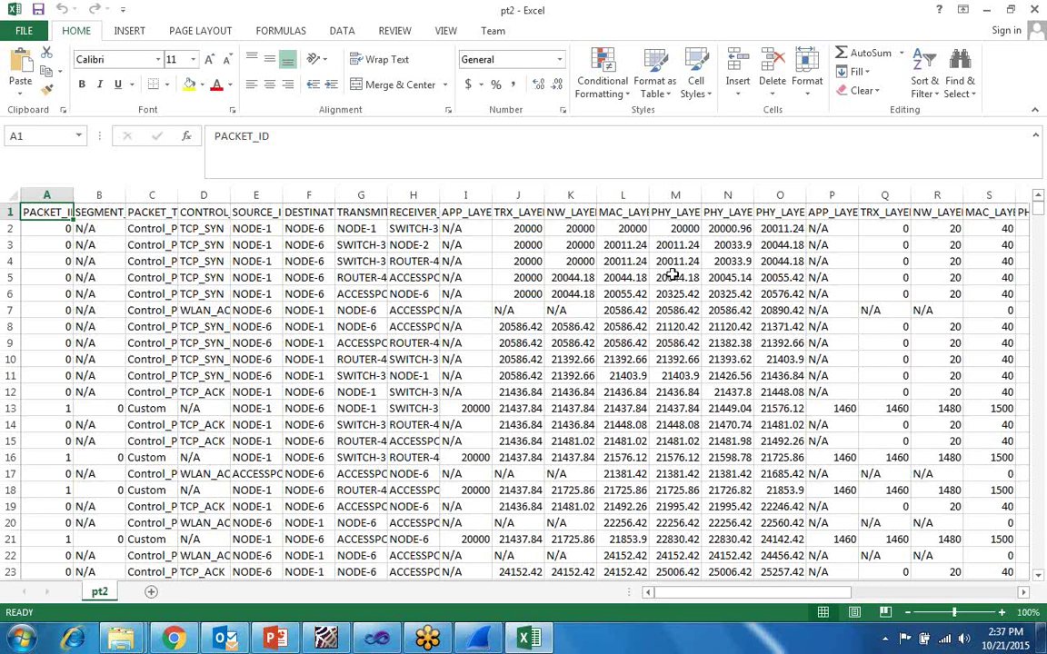
scroll(636, 306, "down", 12)
left_click(636, 311)
scroll(631, 314, "down", 20)
scroll(620, 321, "down", 20)
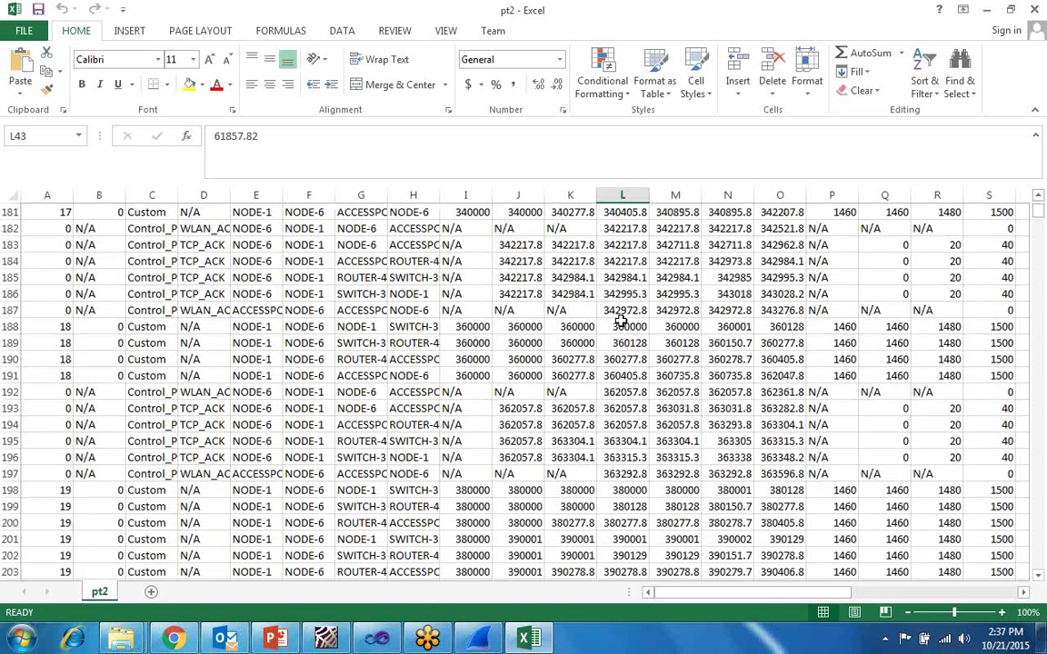
scroll(621, 321, "down", 15)
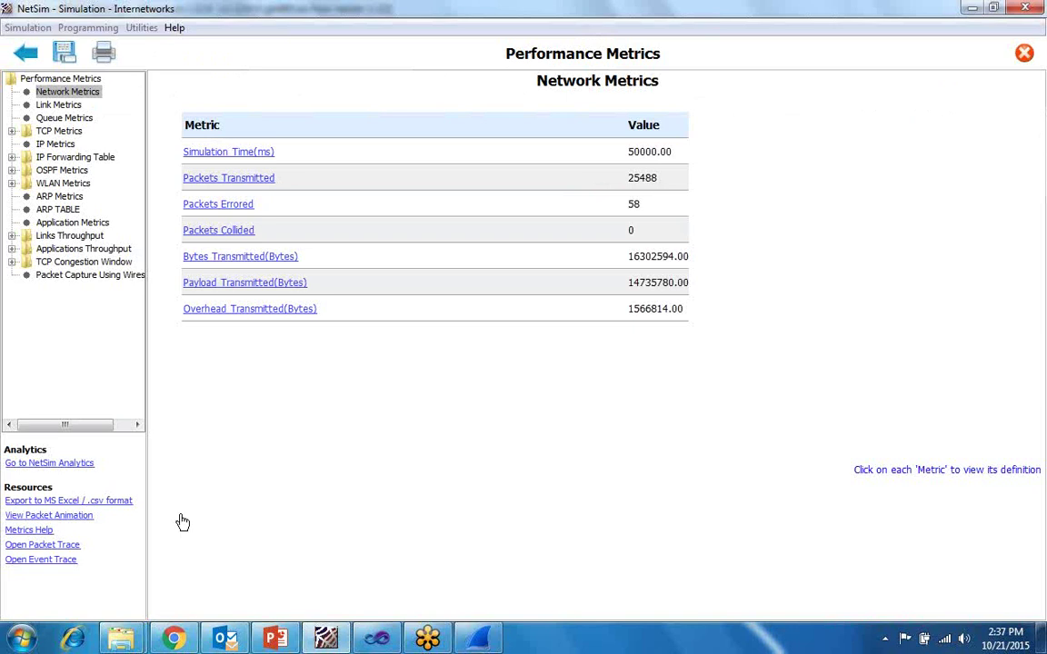
Open the event trace et2.csv in Excel, look through its event records and close it.
left_click(36, 560)
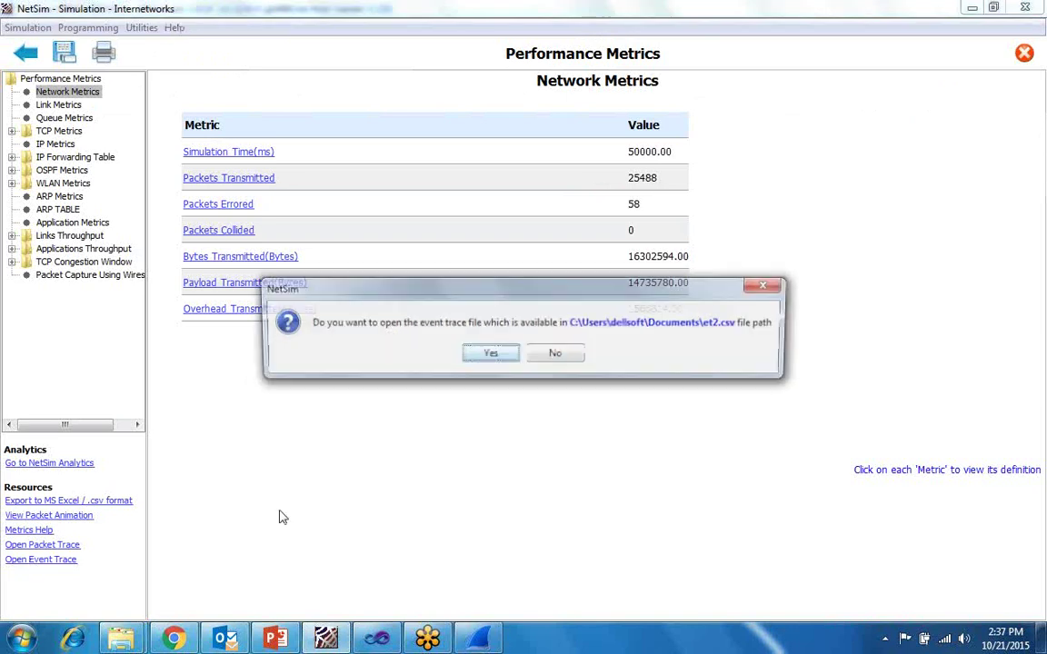
left_click(491, 353)
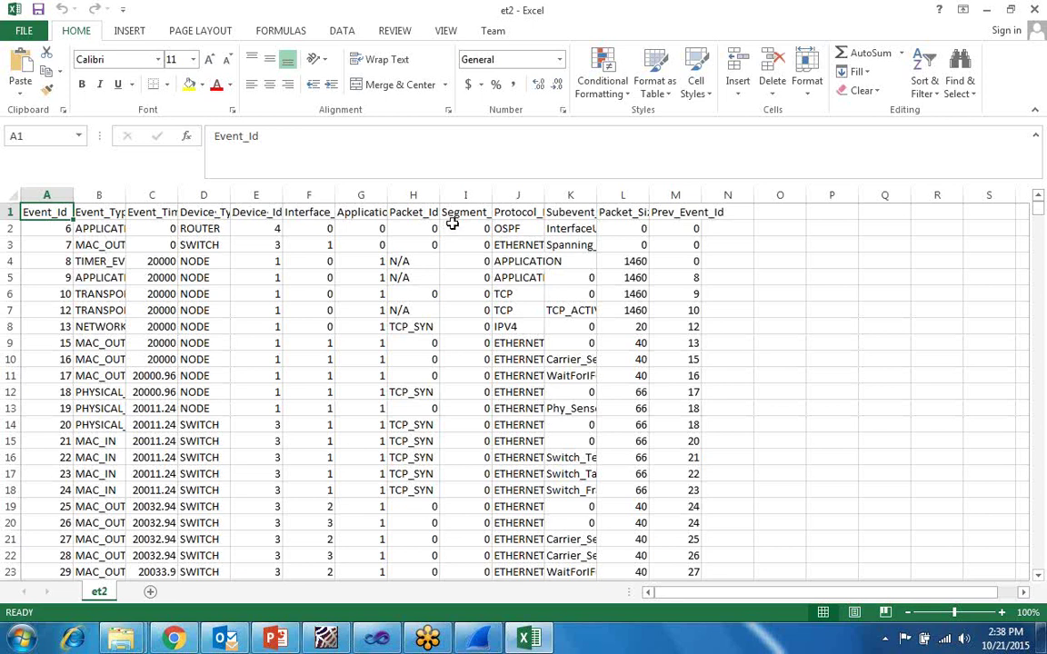
scroll(467, 289, "down", 20)
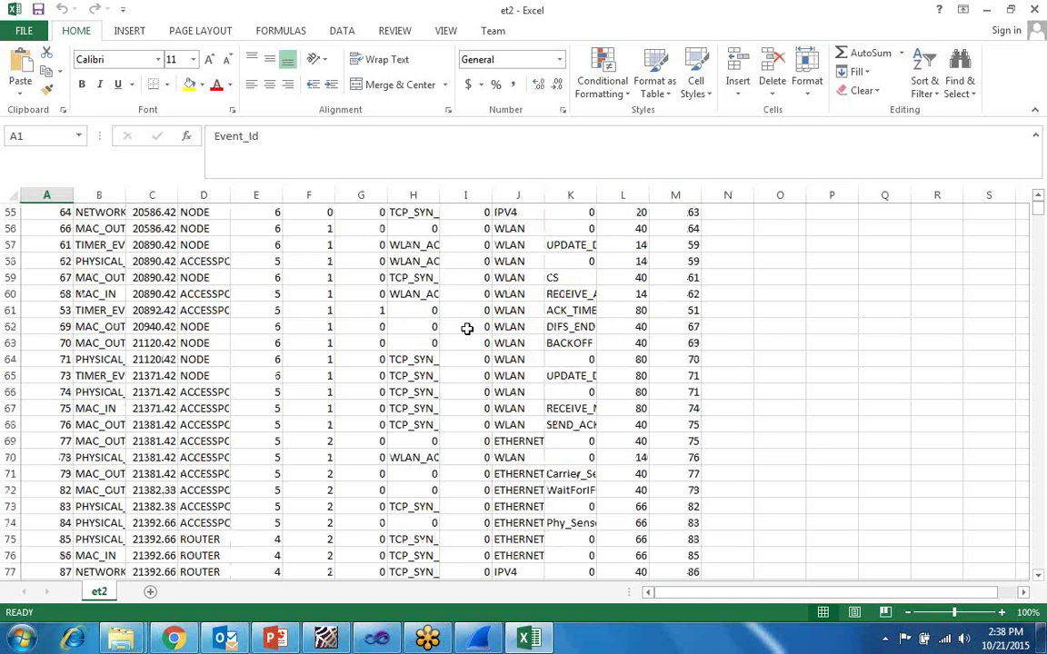
scroll(467, 328, "down", 20)
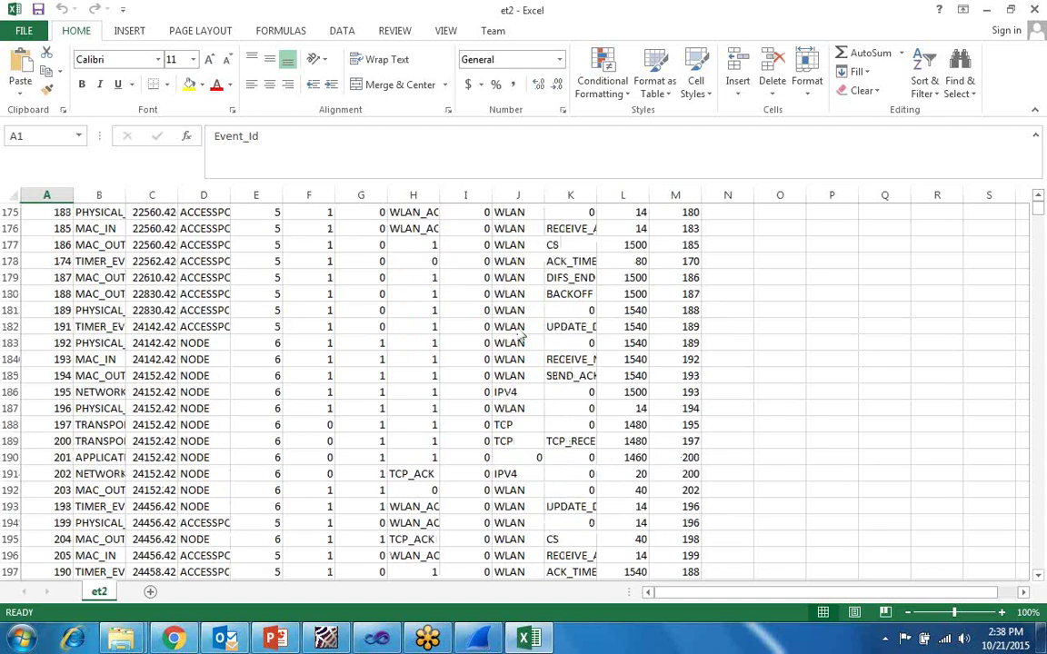
left_click(1036, 13)
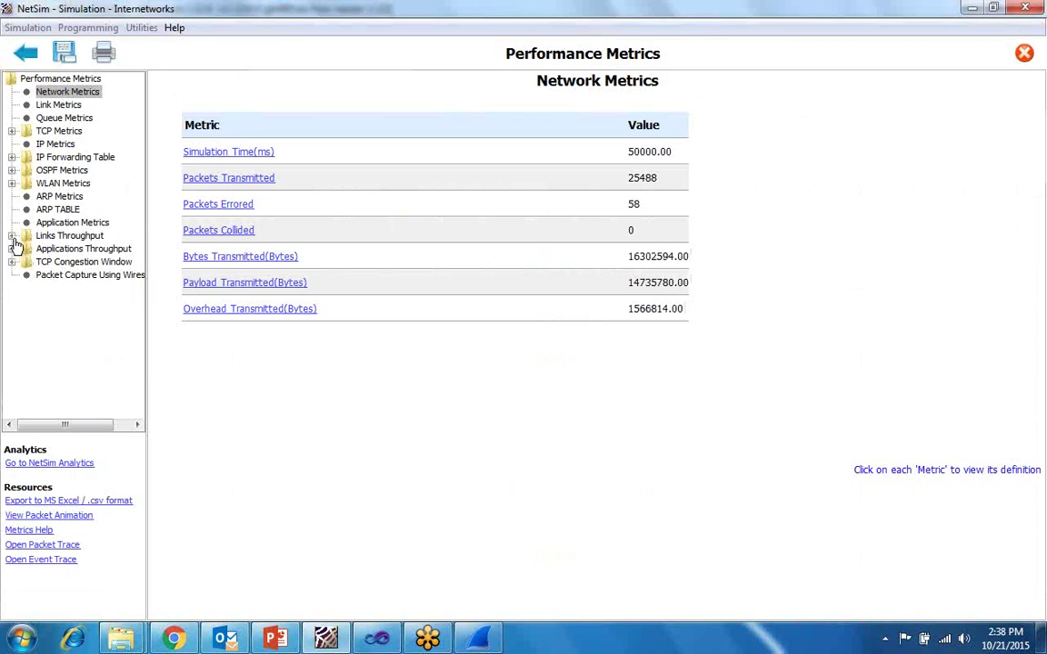
View the throughput plots of wired links 1 to 4 and of Application1 Custom.
left_click(12, 236)
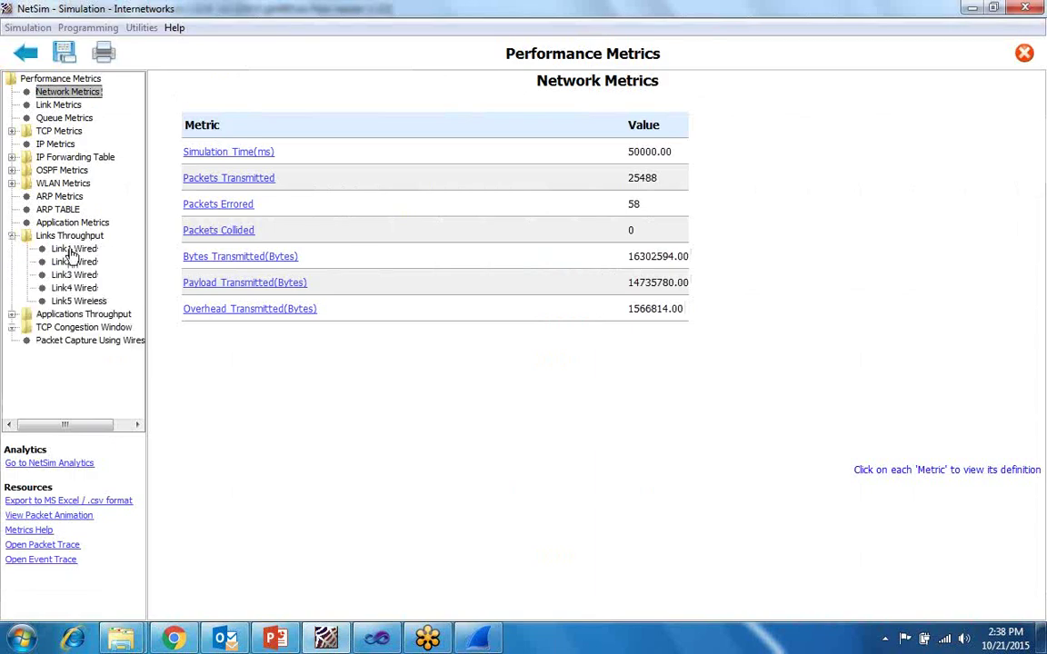
left_click(70, 250)
left_click(73, 263)
left_click(76, 276)
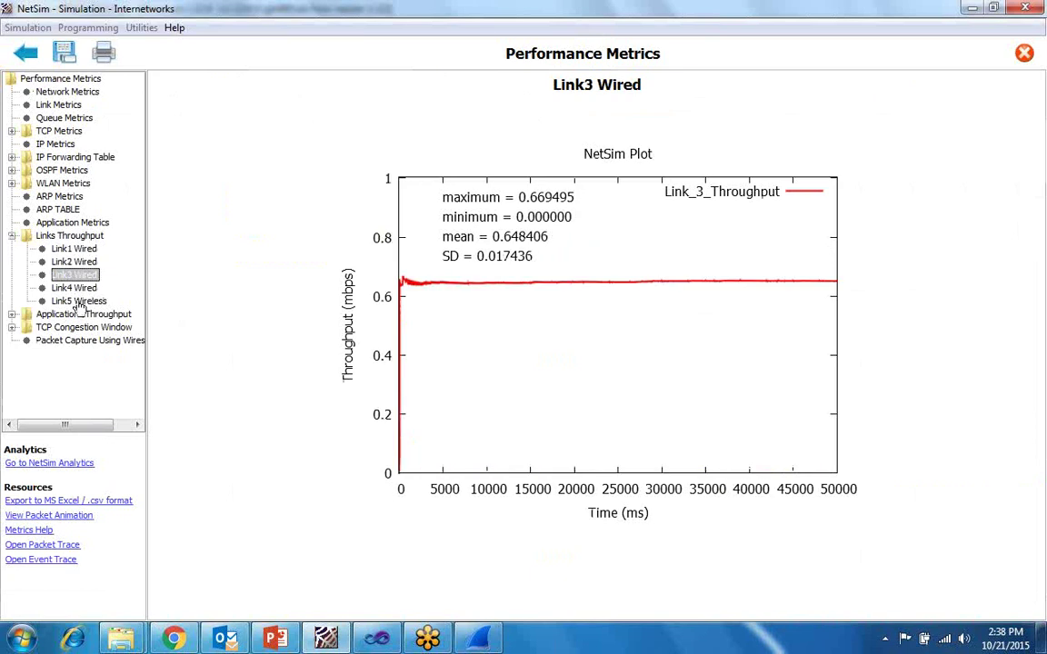
left_click(79, 289)
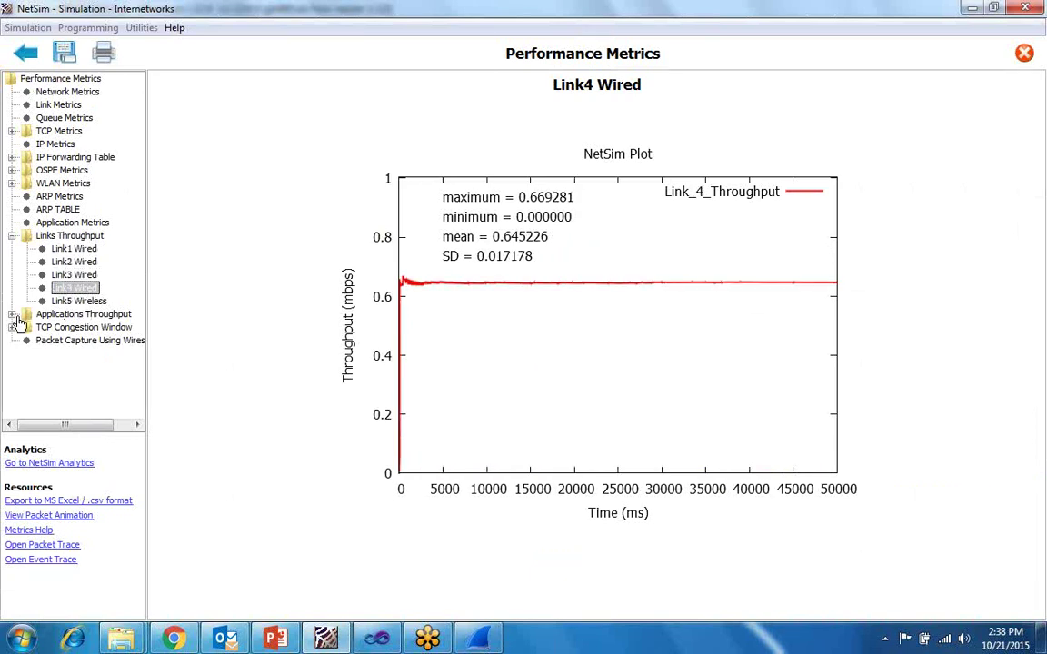
left_click(12, 315)
left_click(57, 329)
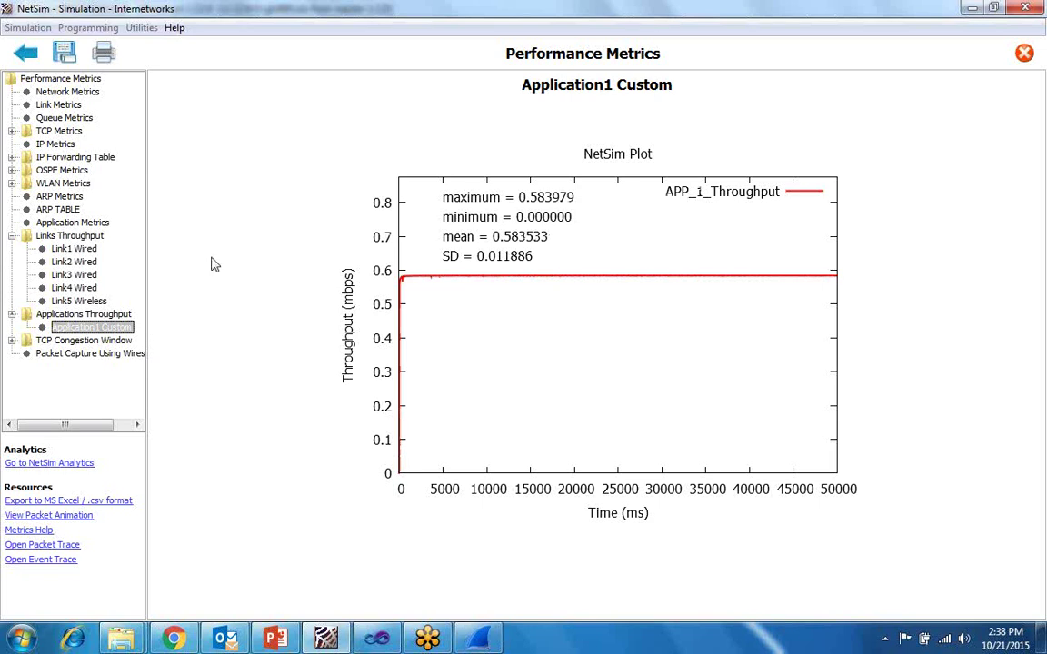
Compare the link throughput plots again in reverse order, from Link5 Wireless back to Link1 Wired.
left_click(80, 300)
left_click(82, 287)
left_click(84, 275)
left_click(86, 262)
left_click(86, 250)
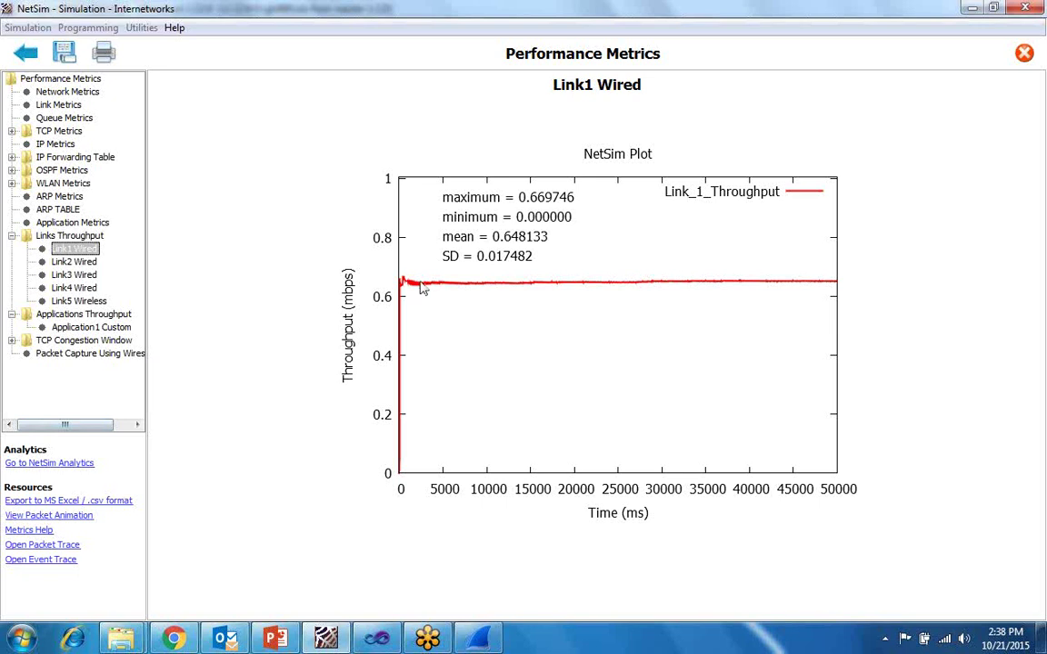
Save the experiment under the name internetwork2 in the default save path.
key("ctrl+s")
key("BackSpace")
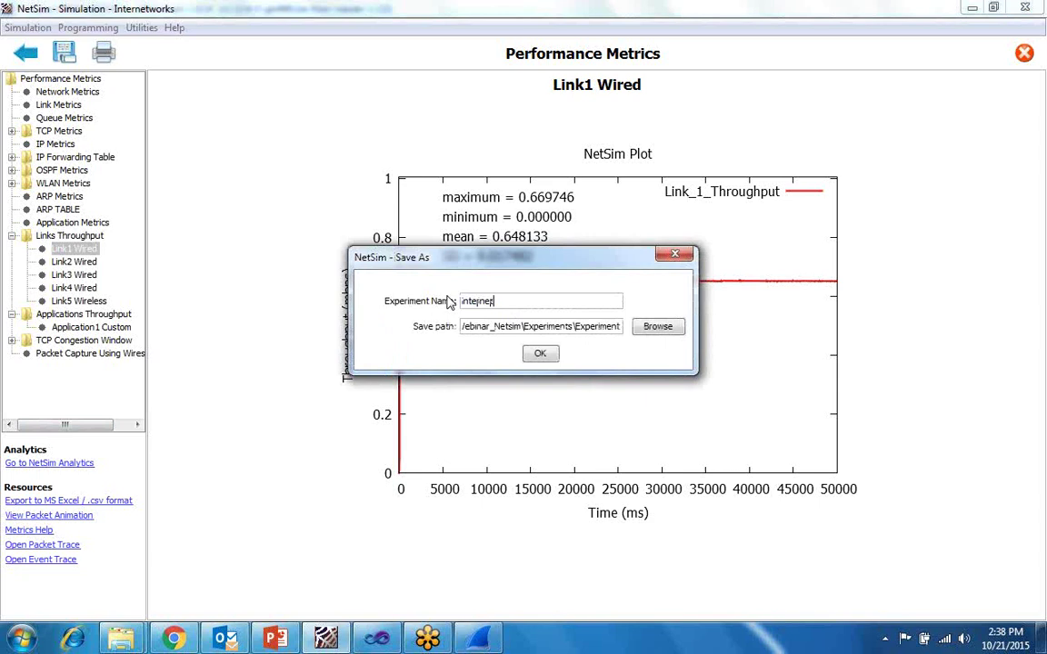
type("internetwork2")
left_click(537, 354)
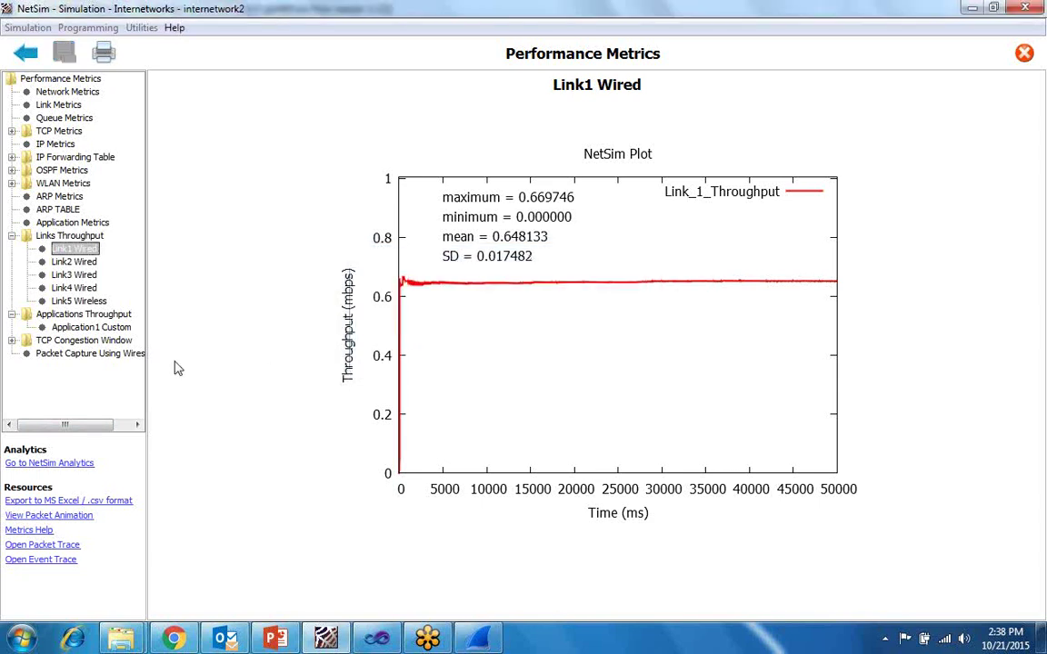
Open NetSim Analytics and add the Metrics.txt file of experiment internetwork1 to the Internetworks comparison.
left_click(50, 463)
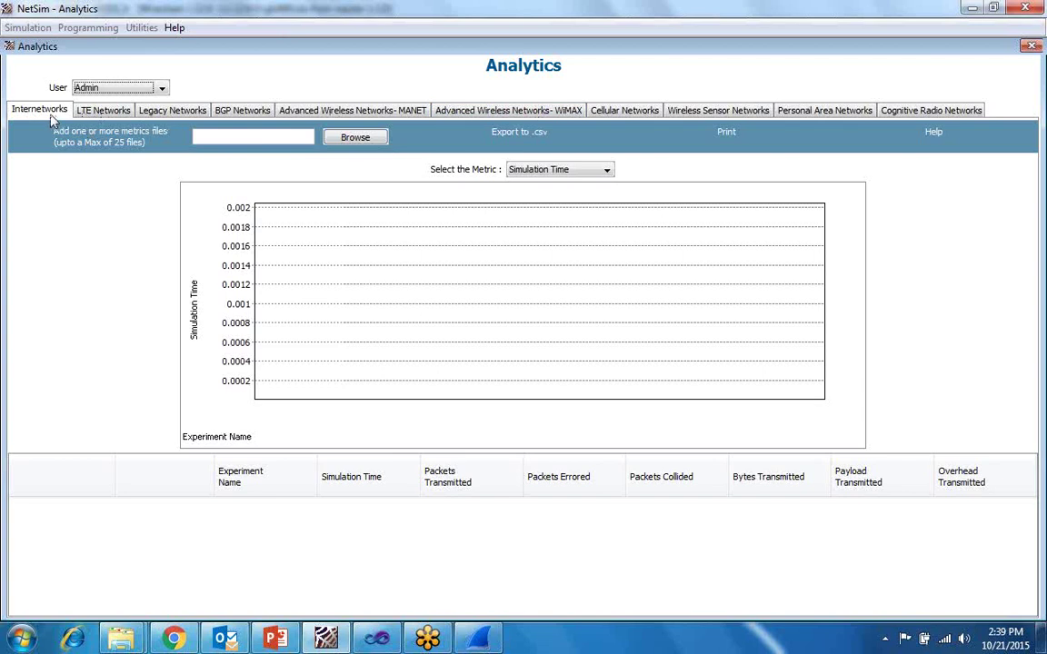
left_click(344, 137)
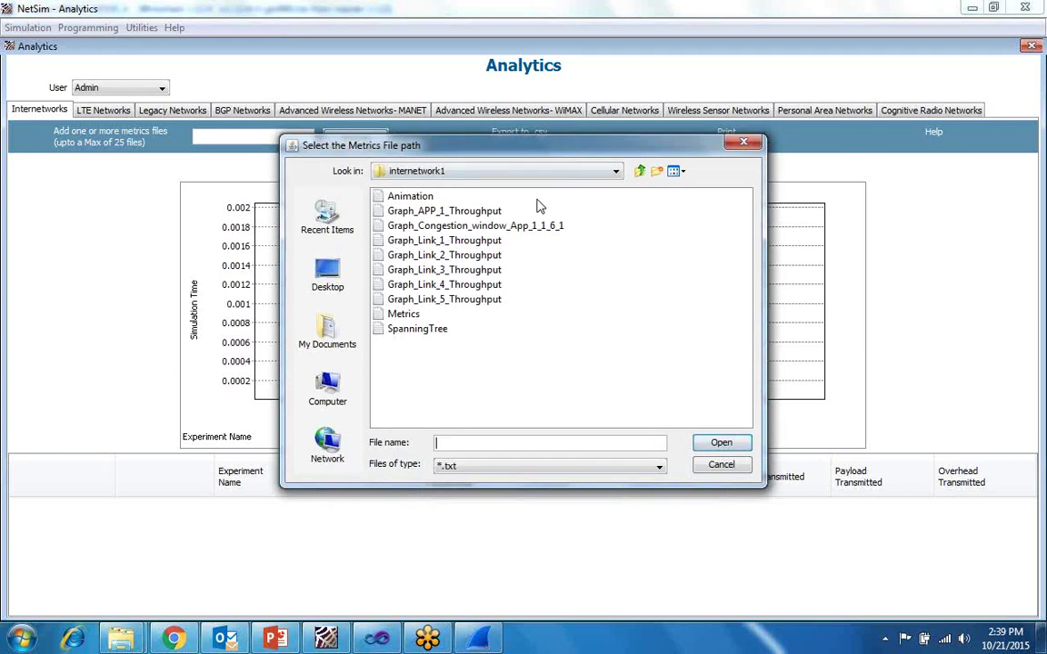
left_click(404, 315)
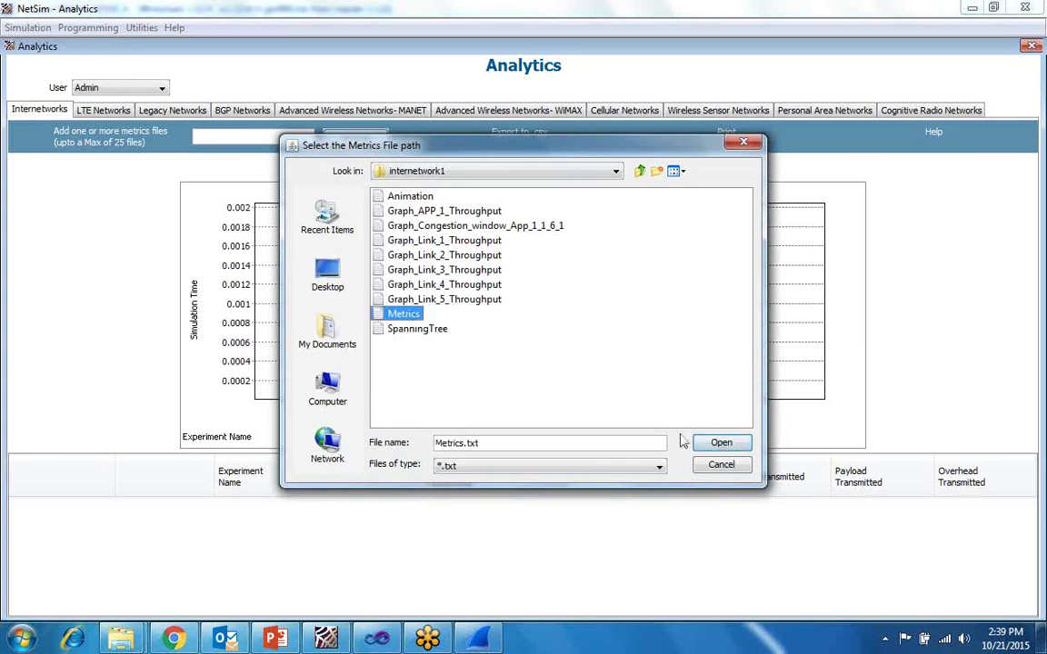
left_click(705, 447)
Add the Metrics.txt file from the internetwork2 experiment folder to the comparison.
left_click(344, 137)
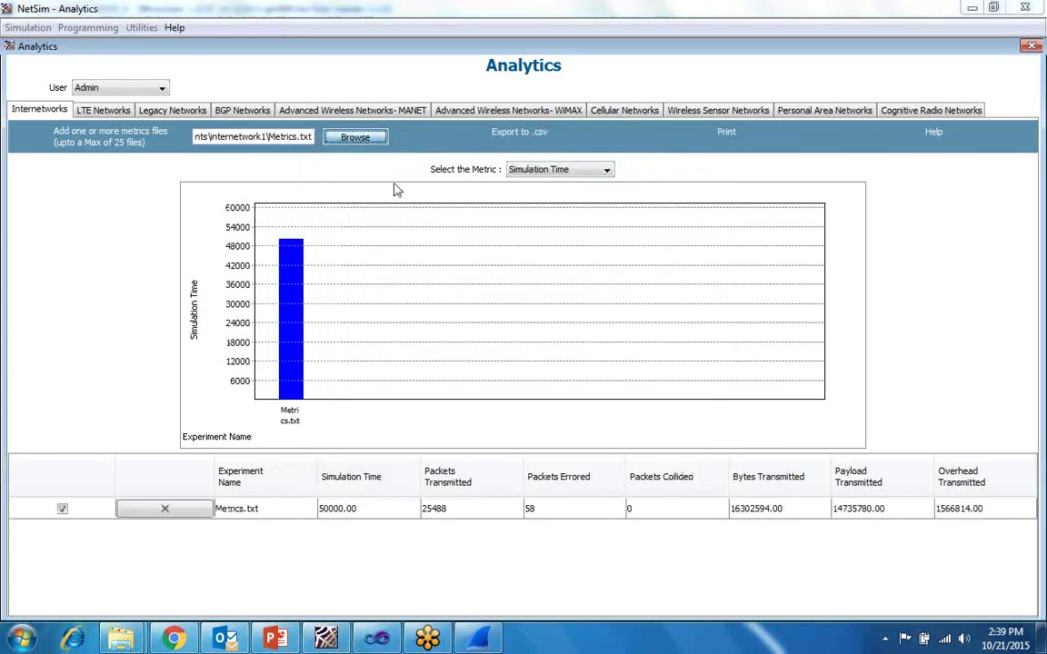
left_click(640, 171)
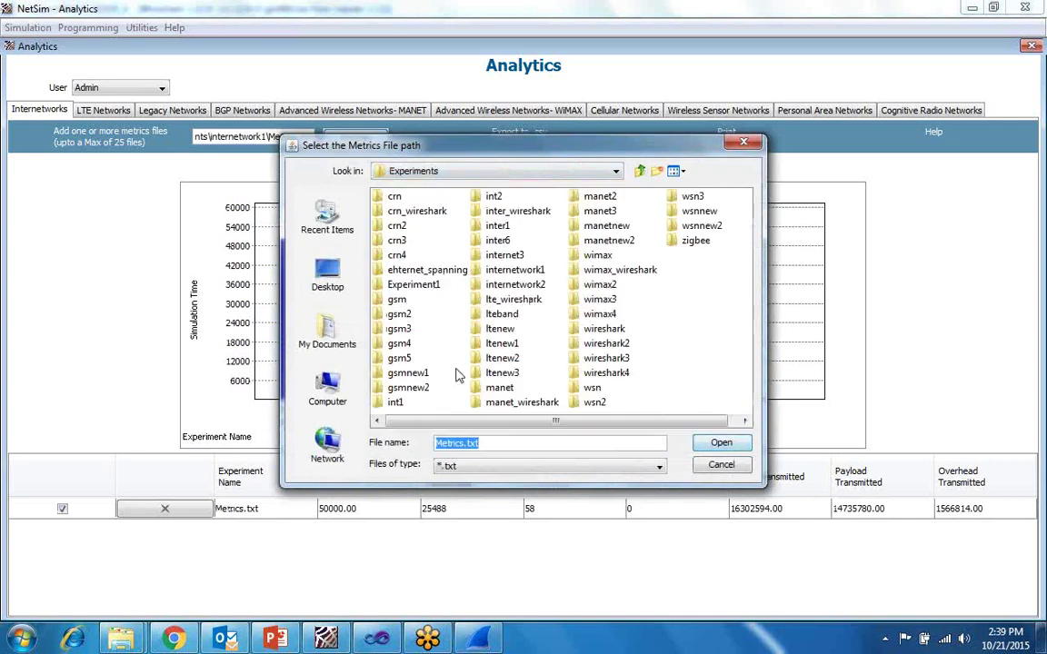
double_click(515, 284)
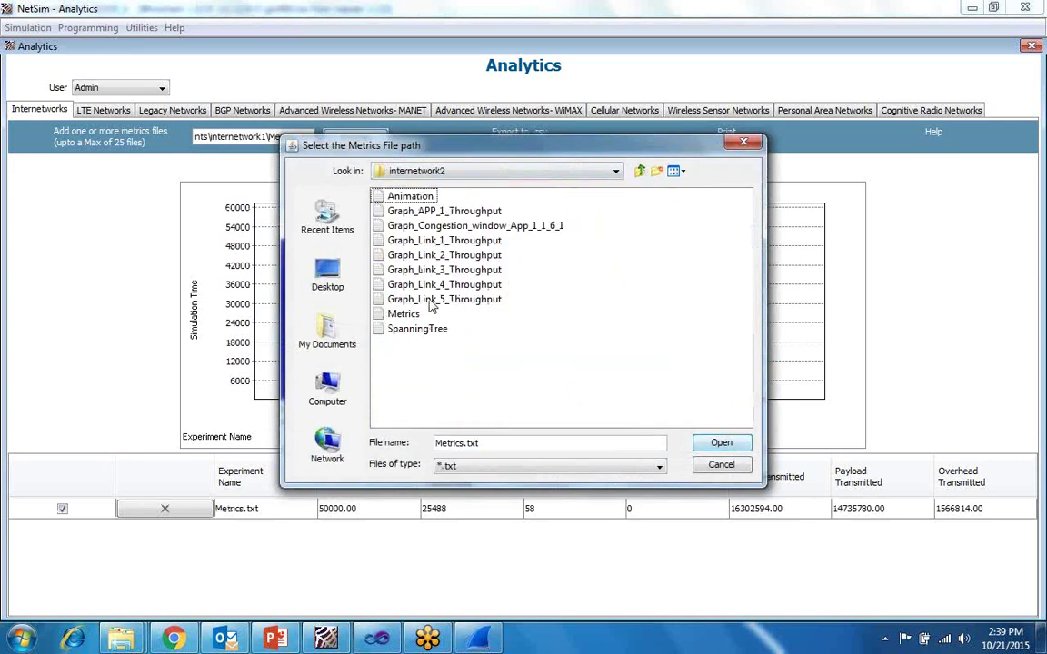
left_click(721, 442)
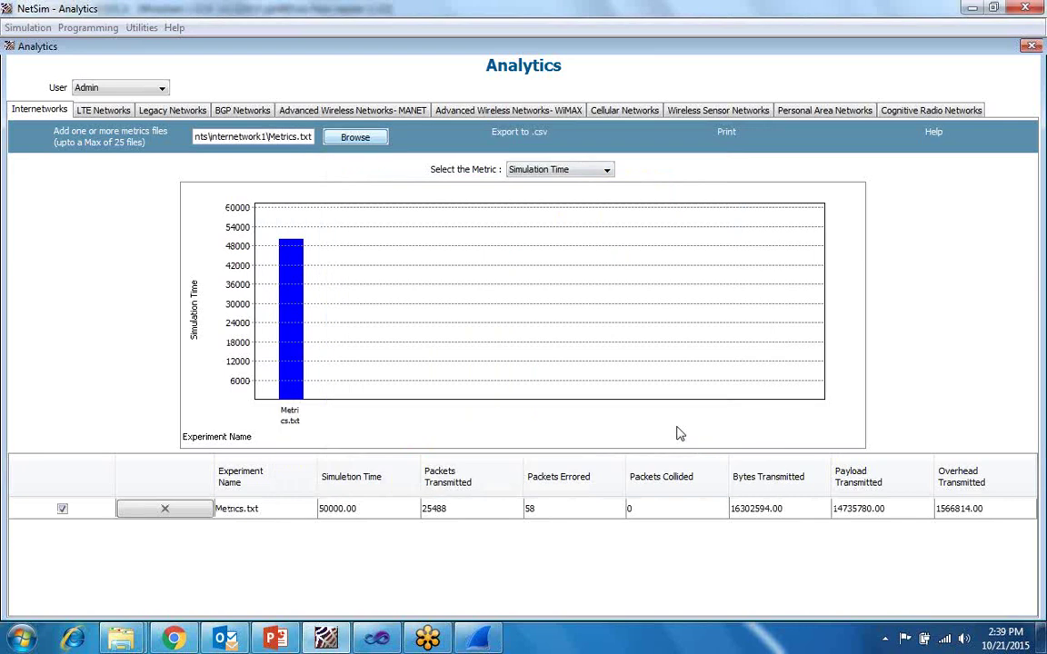
Add the Metrics.txt file from the inter1 experiment folder to the comparison.
key("Return")
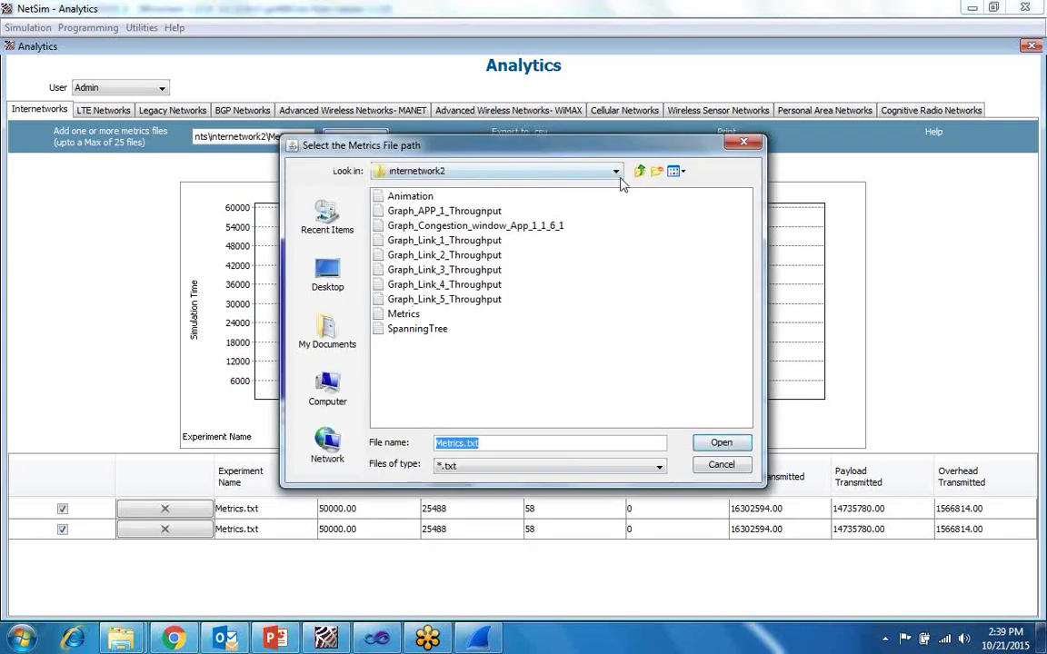
key("BackSpace")
double_click(495, 225)
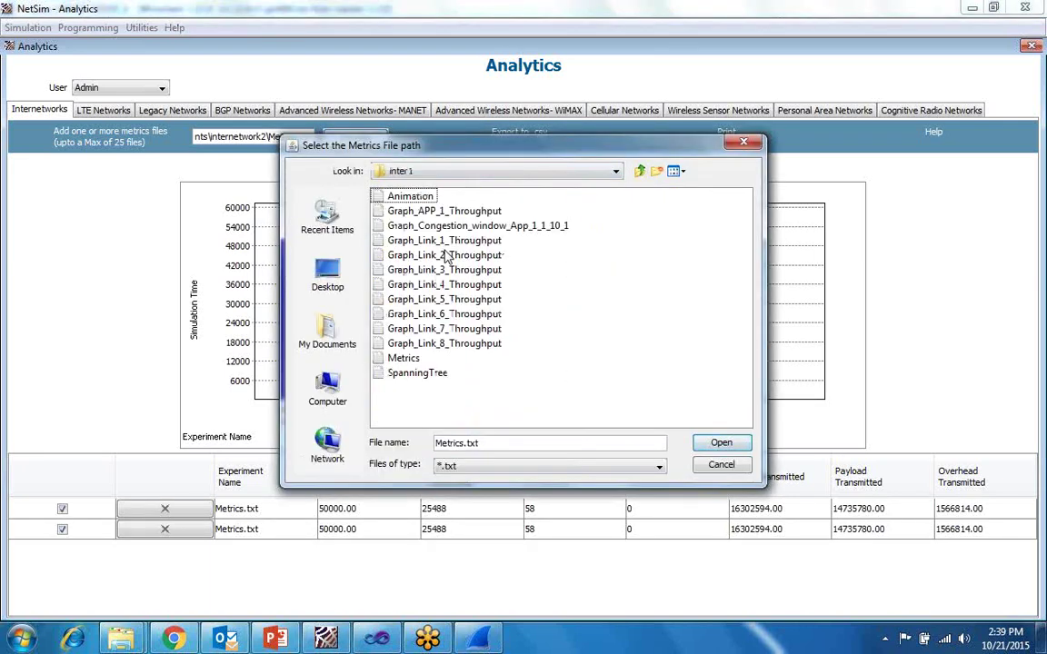
left_click(414, 360)
left_click(718, 443)
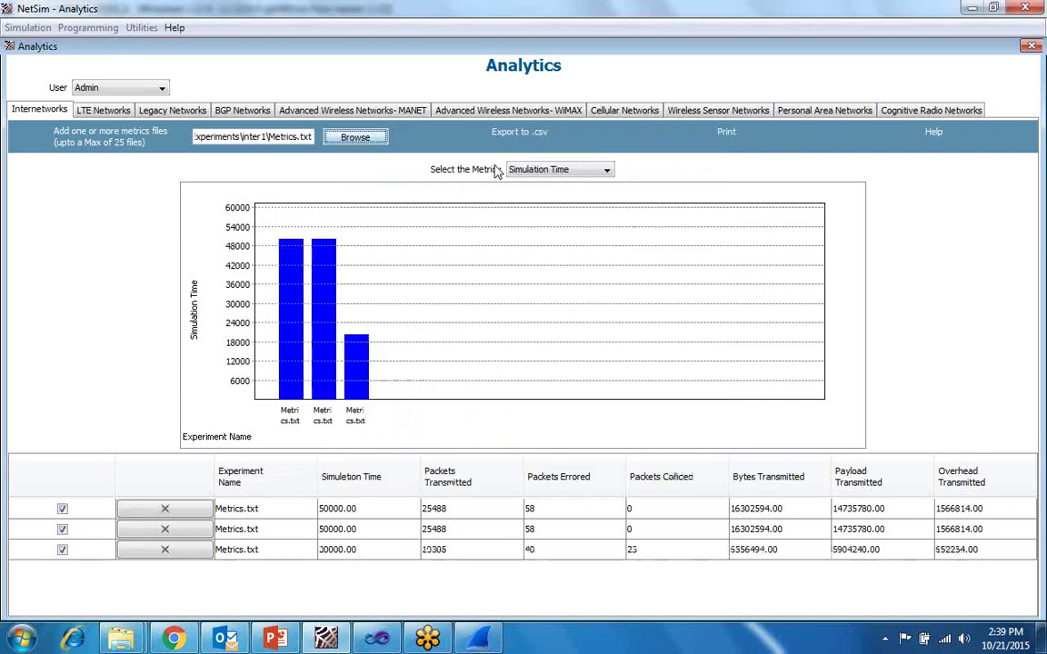
Add the Metrics.txt file from the inter6 experiment folder to the comparison.
left_click(357, 138)
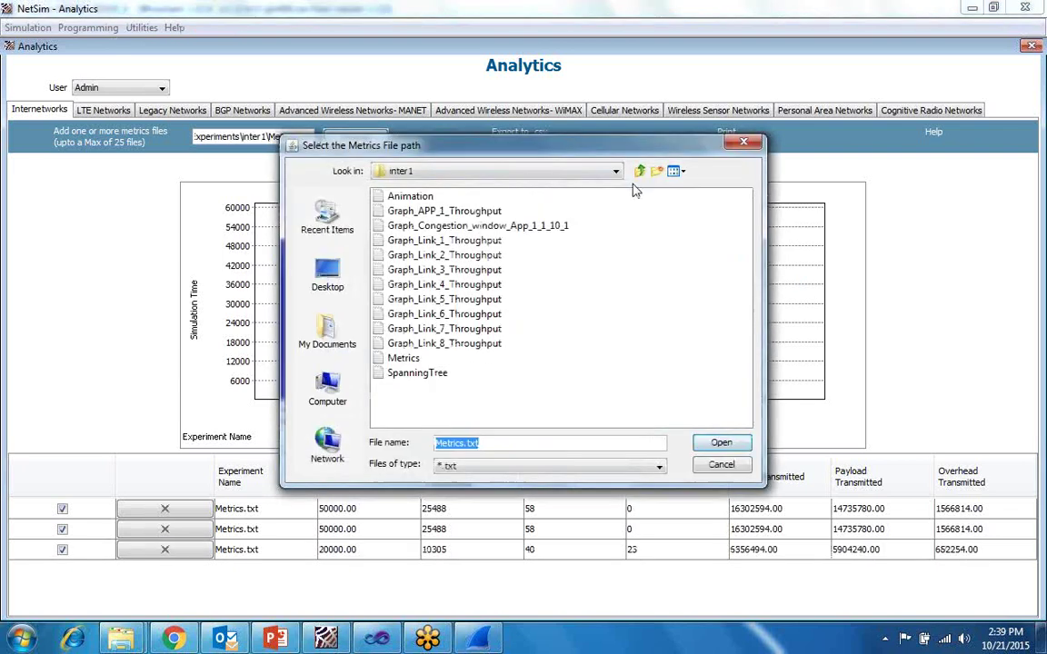
left_click(640, 170)
double_click(497, 240)
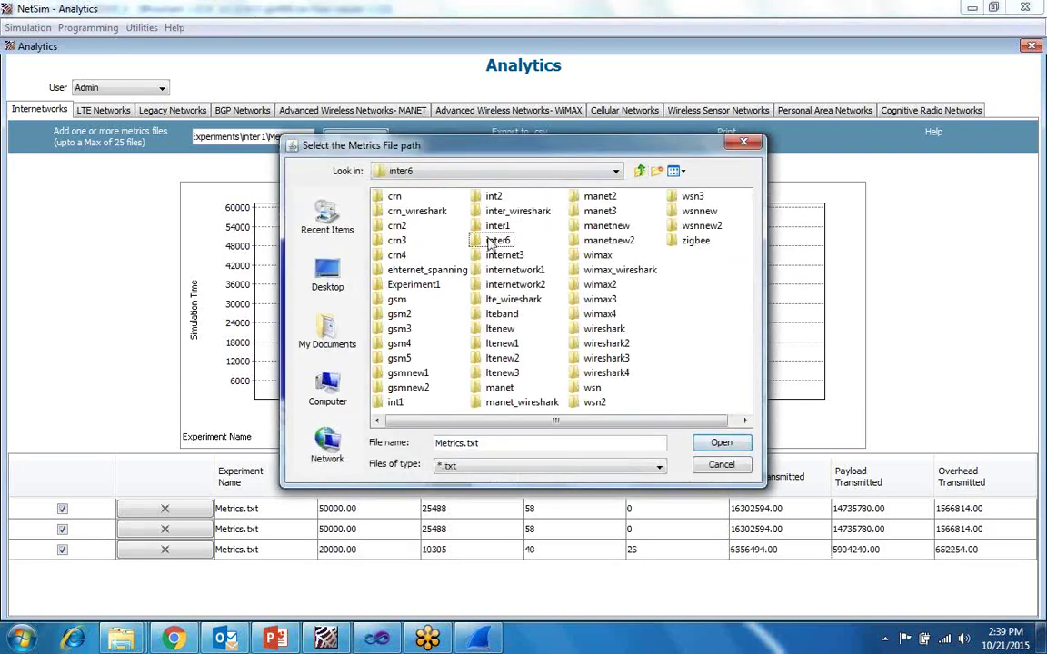
left_click(404, 314)
left_click(721, 444)
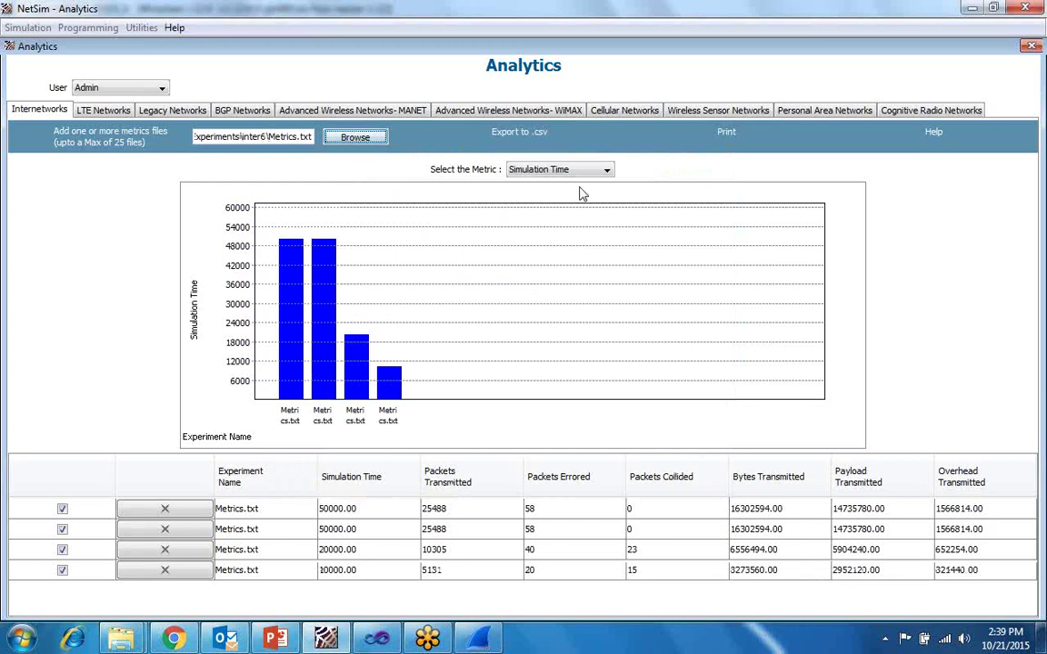
Compare the experiments' bar charts for each metric in turn, from Packets Transmitted through to Overhead Transmitted.
left_click(538, 168)
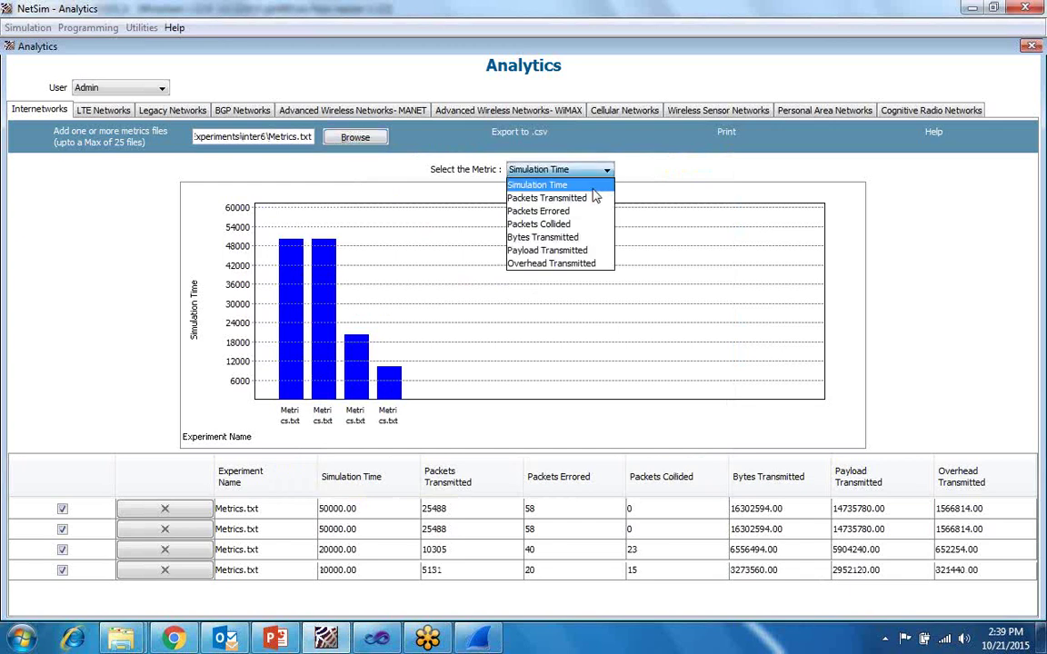
left_click(595, 196)
key("Down")
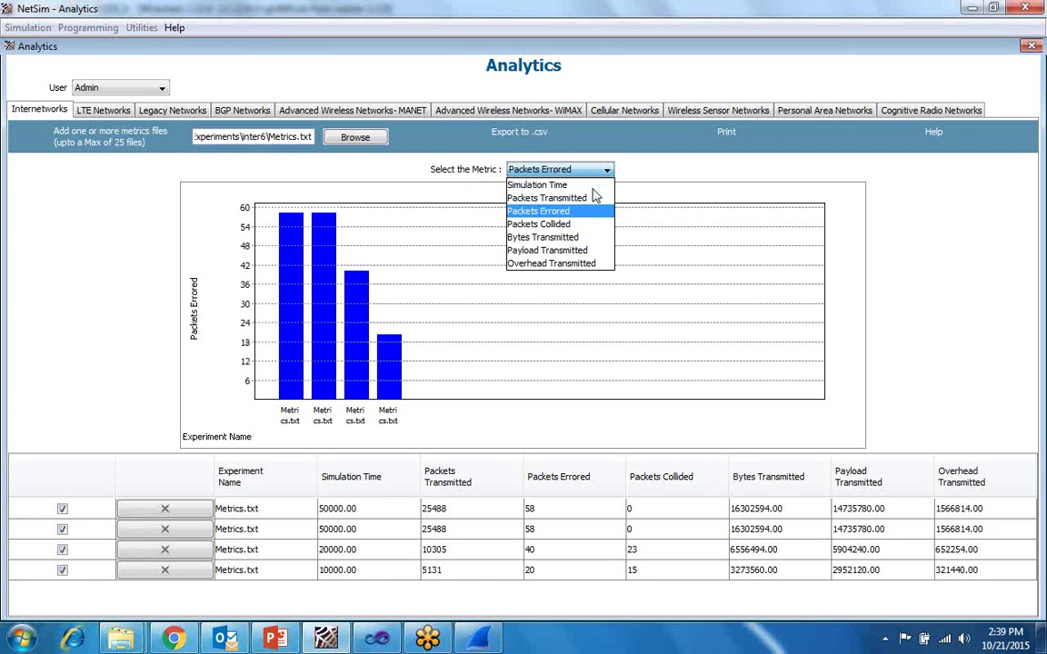
key("Down")
key("Down")
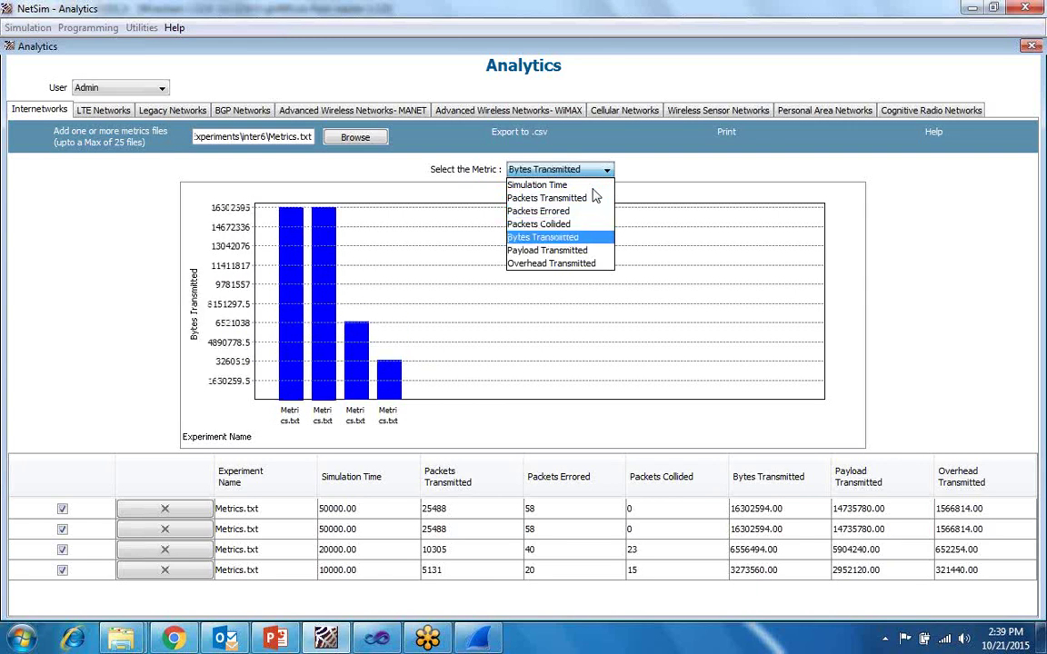
key("Down")
key("Down")
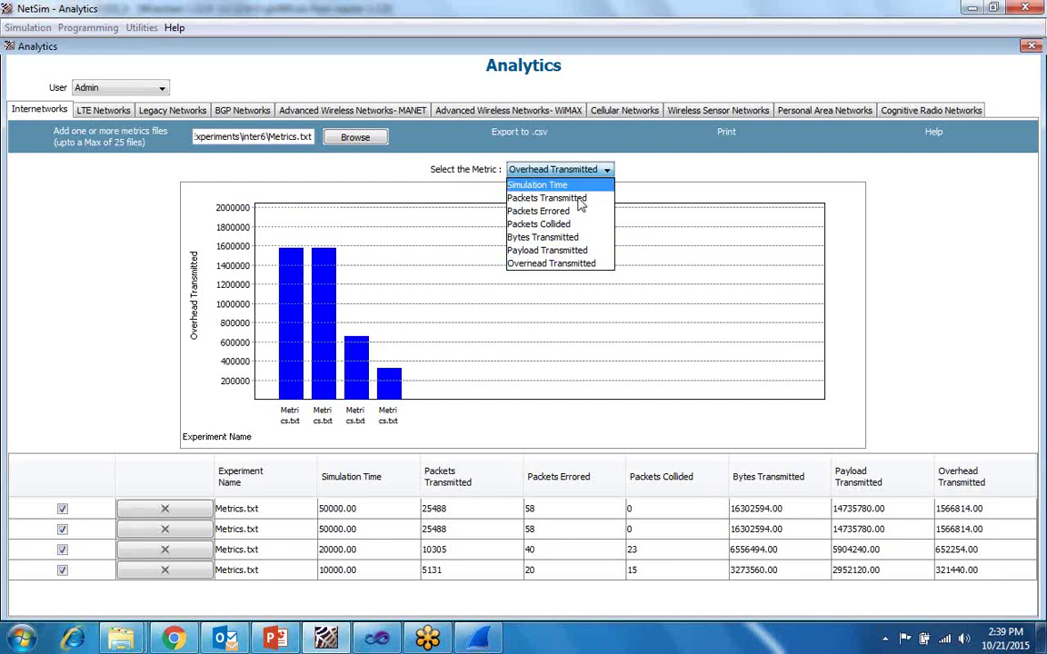
left_click(454, 358)
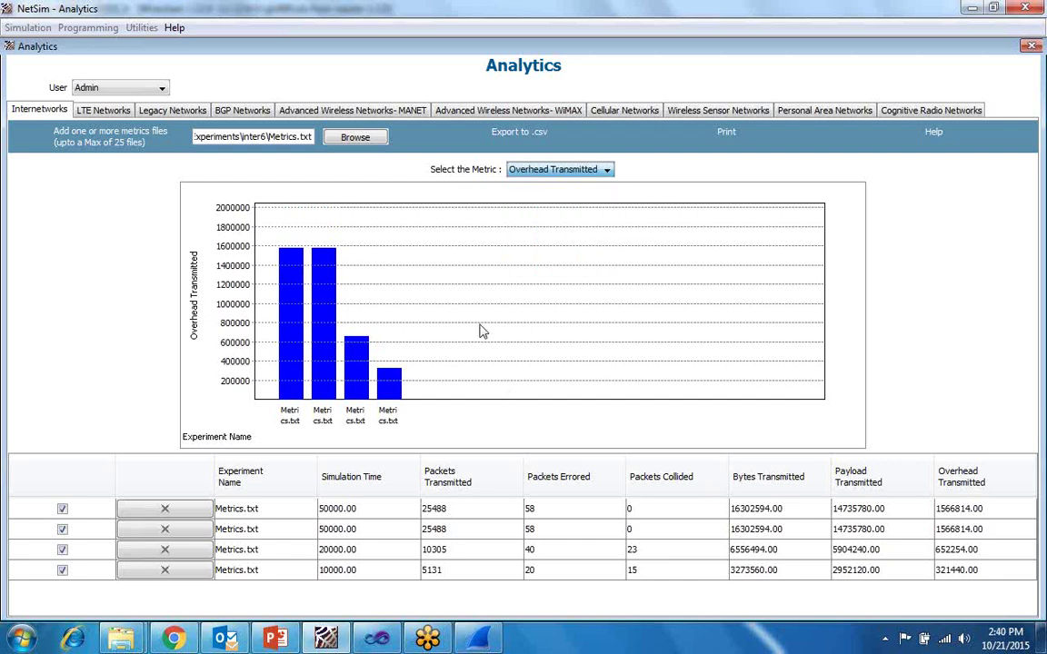
Look through the Analytics pages of the other network types, from LTE Networks to Wireless Sensor Networks, and close Analytics.
left_click(86, 109)
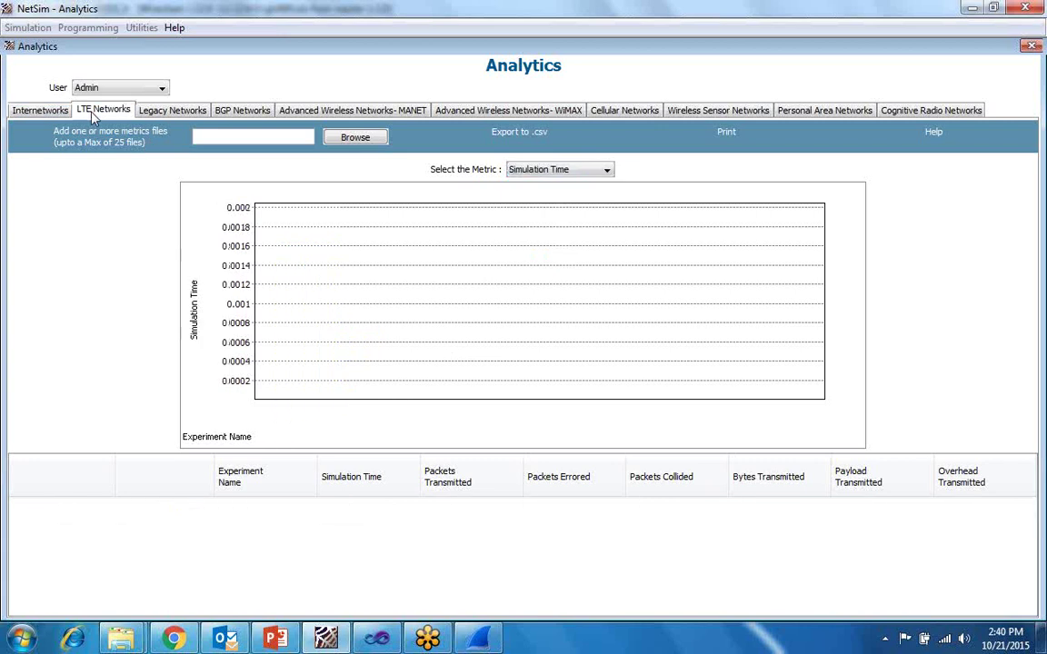
left_click(163, 112)
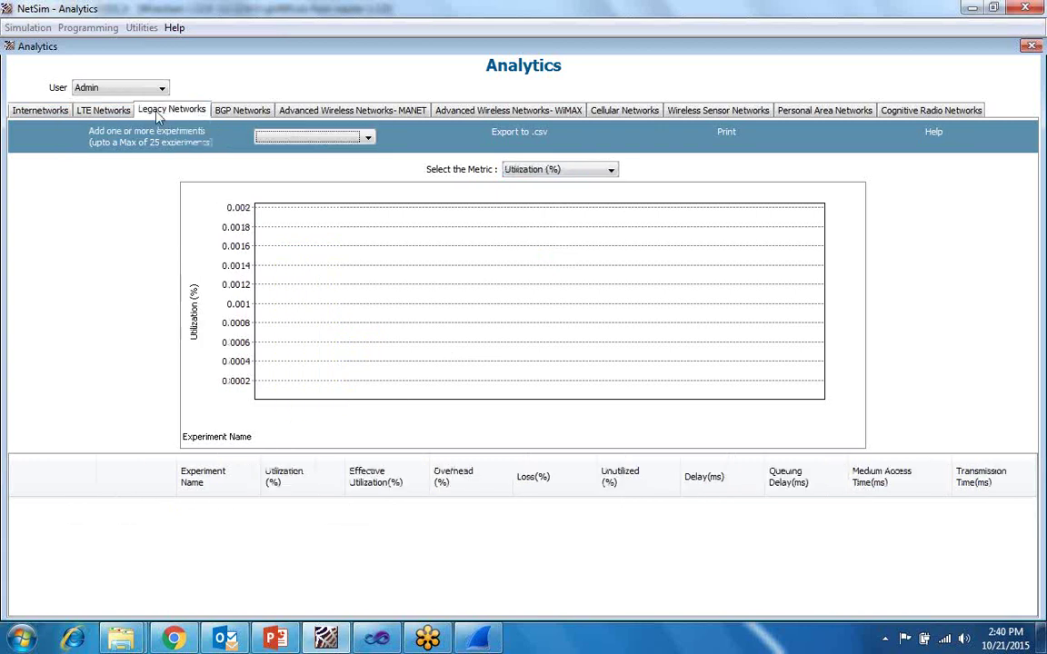
left_click(230, 113)
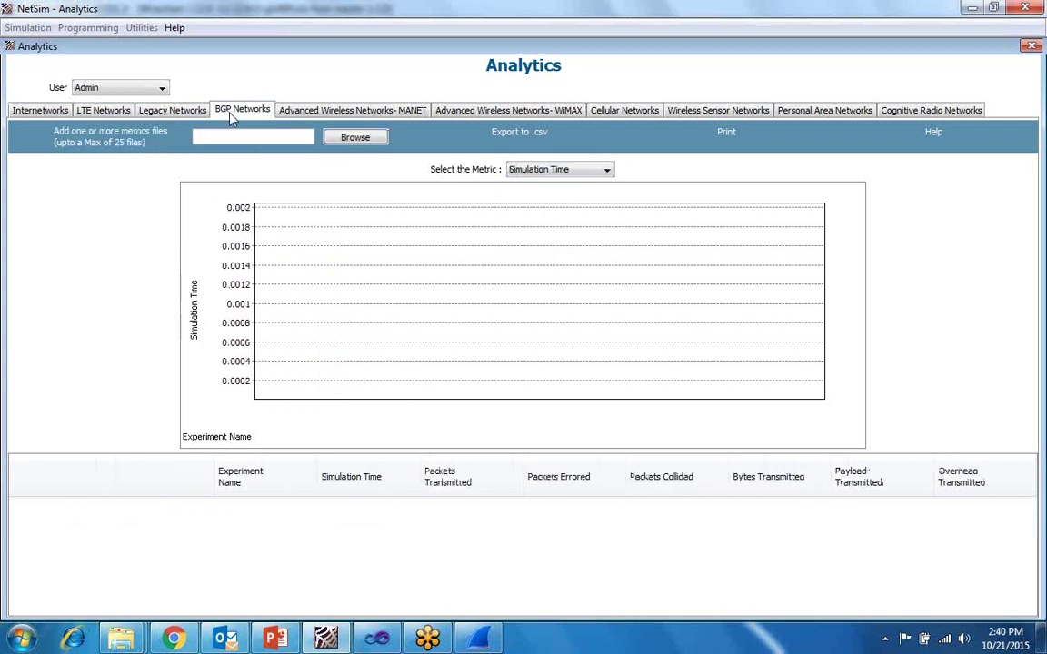
left_click(329, 114)
left_click(495, 110)
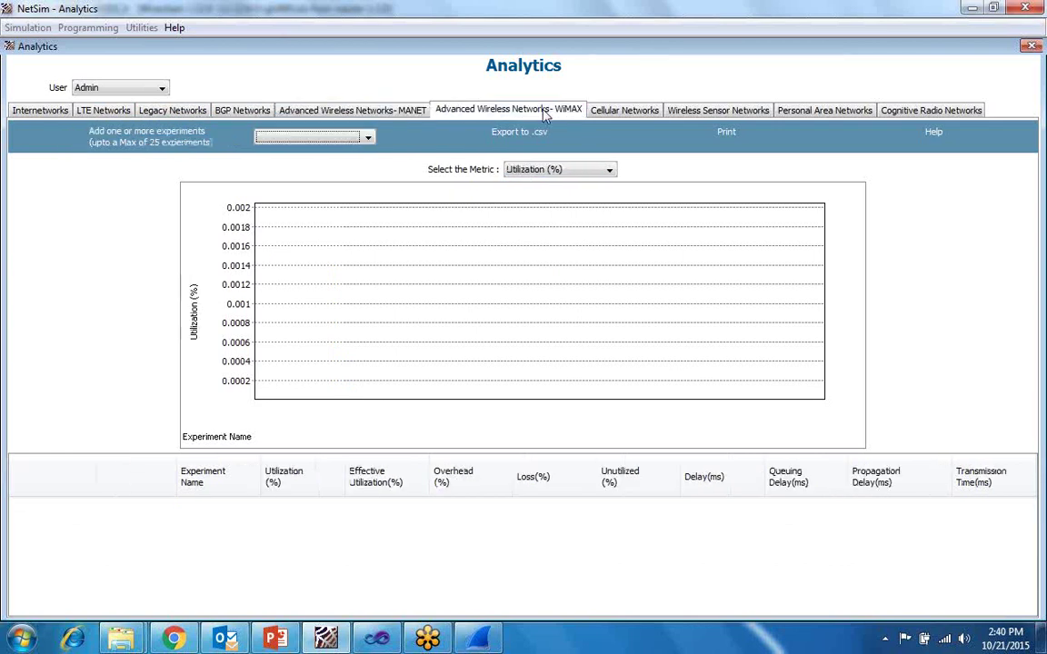
left_click(639, 113)
left_click(718, 111)
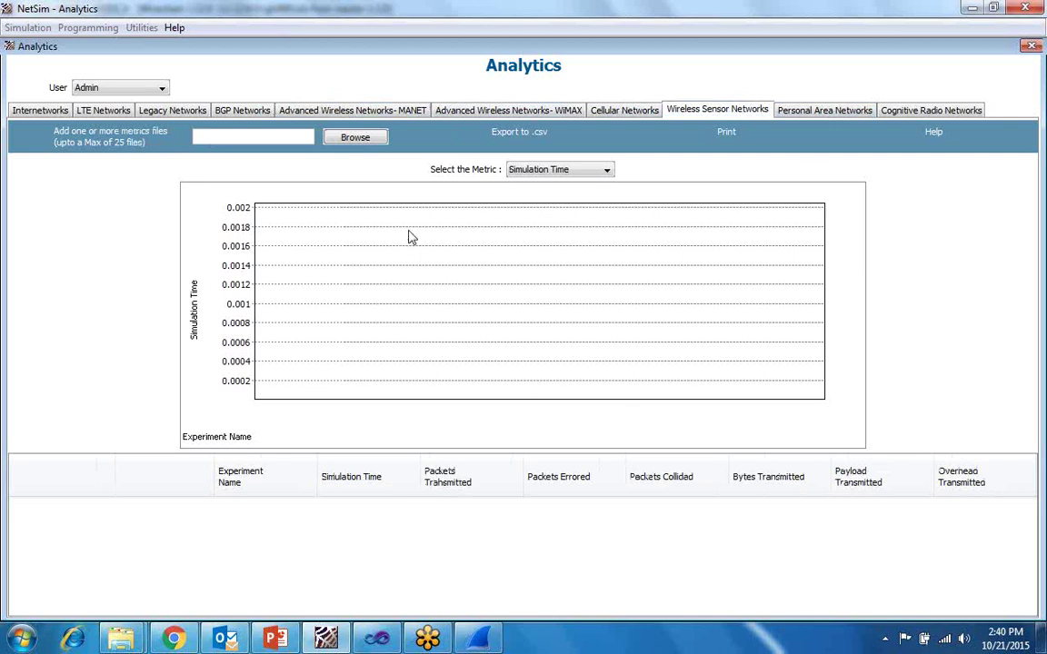
left_click(1033, 47)
Switch to the Wireshark capture of WIRED_NODE_A and inspect TCP acknowledgement packets 5089 and 5061.
left_click(479, 639)
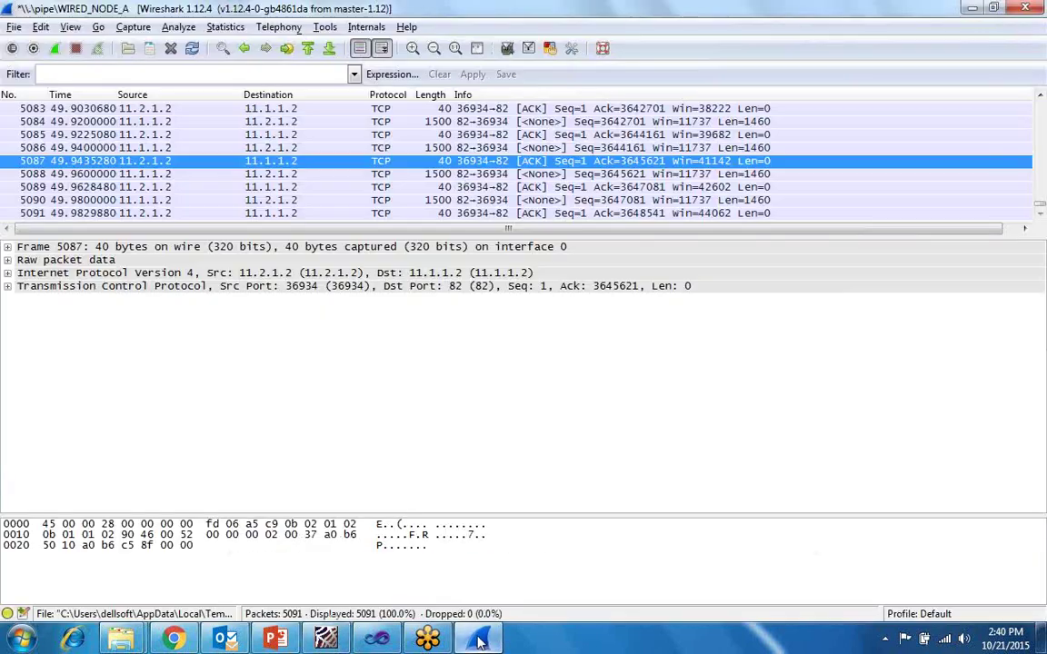
left_click(468, 186)
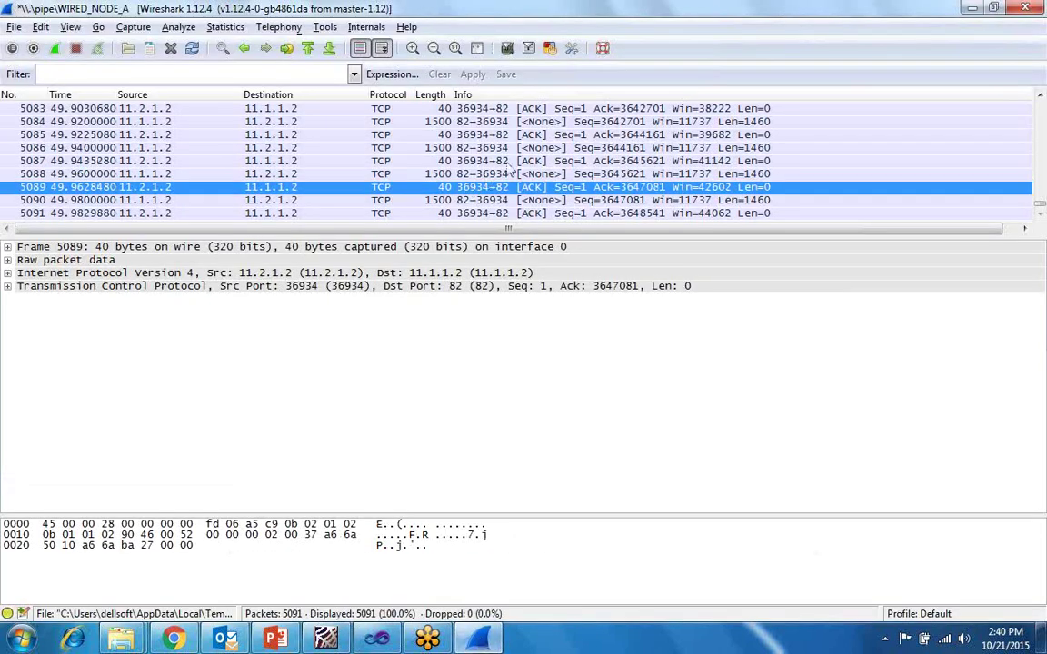
scroll(531, 174, "up", 1)
scroll(532, 173, "up", 7)
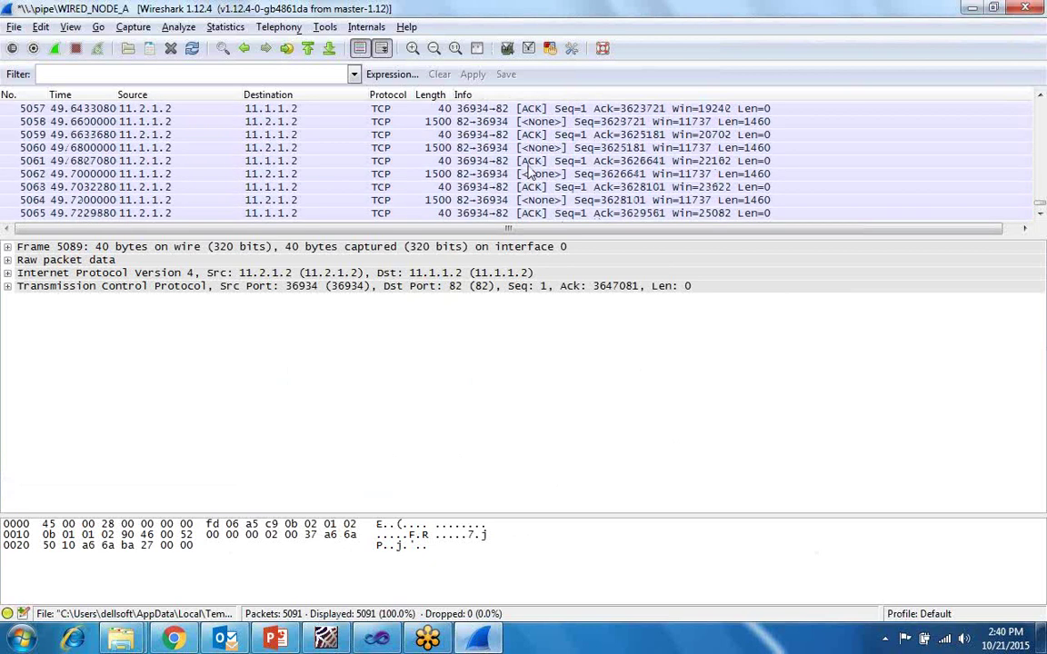
left_click(490, 161)
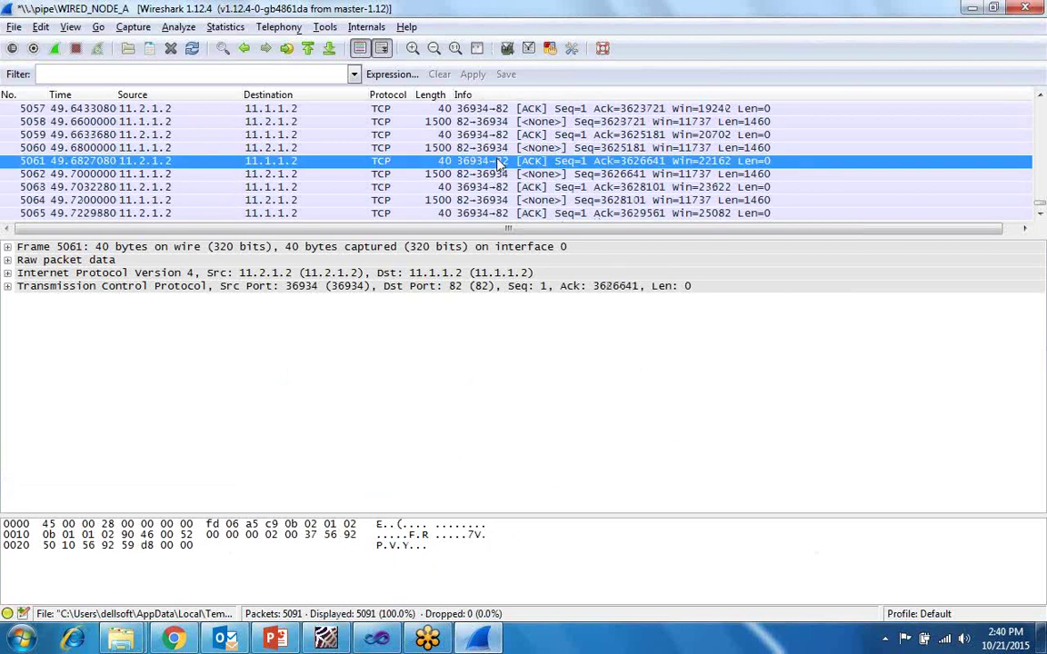
Open the capture's conversation statistics and graph its TCP conversation in the B-to-A direction.
left_click(234, 30)
left_click(276, 114)
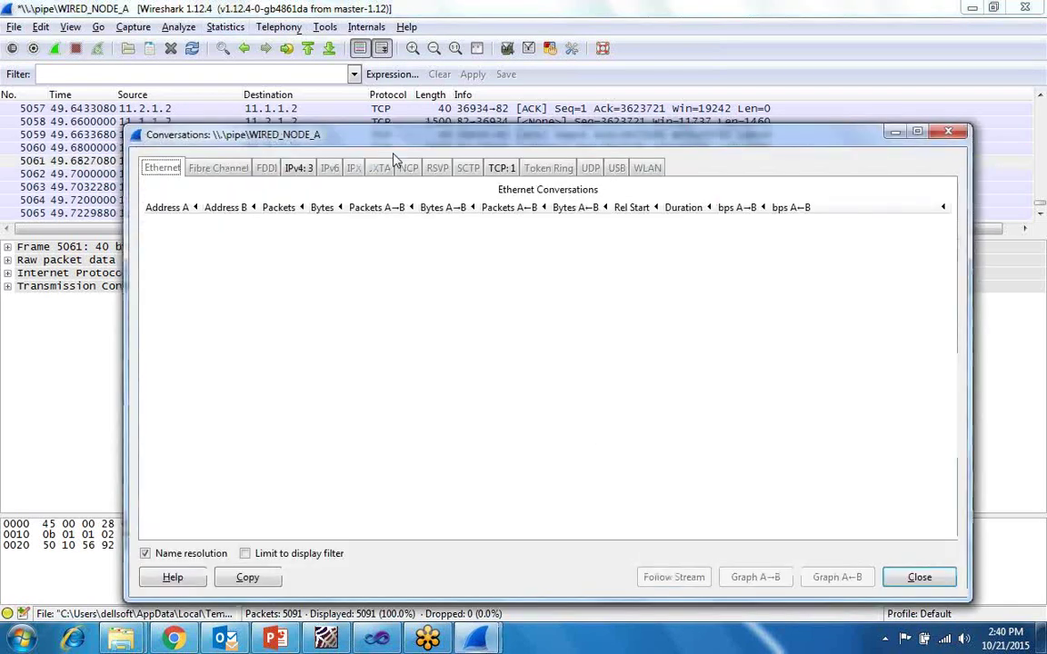
left_click(499, 171)
left_click(514, 222)
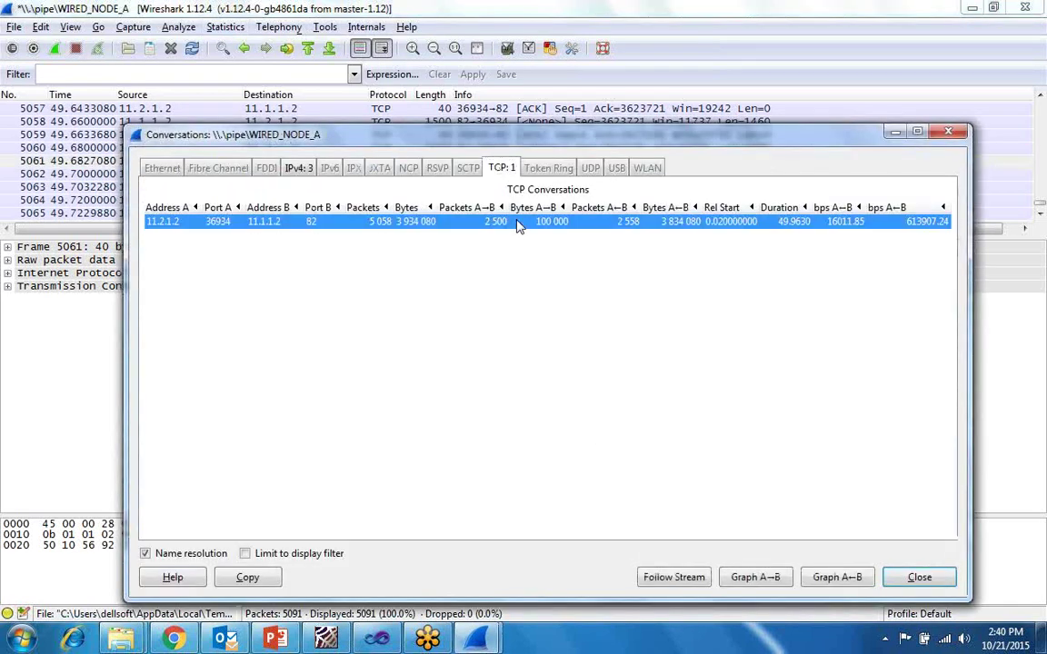
left_click(828, 580)
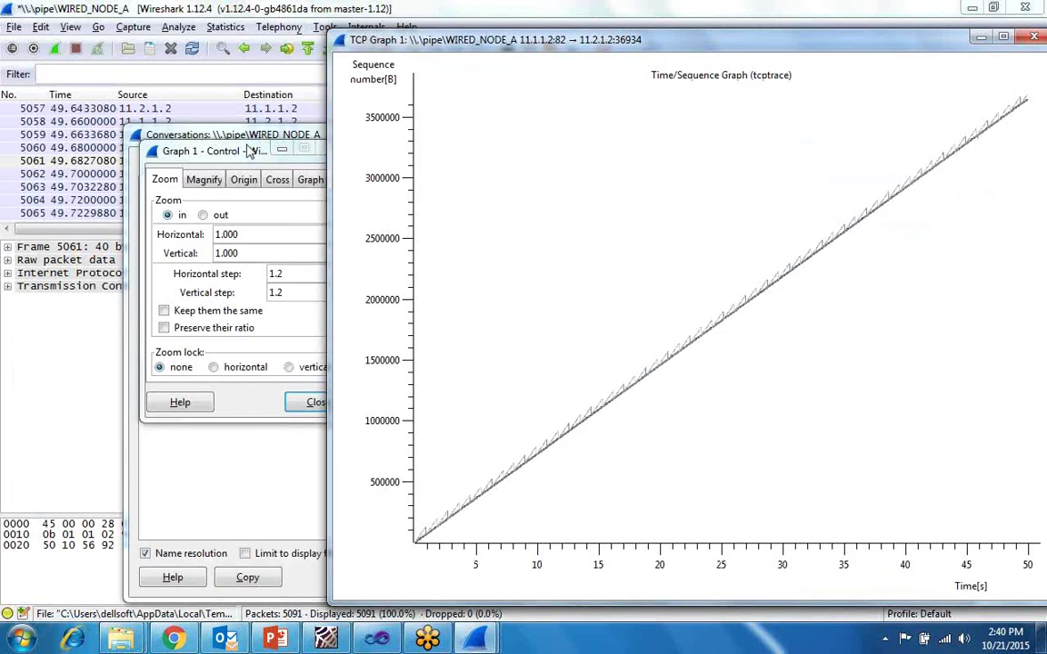
View the TCP graph as Stevens' time/sequence, throughput, round-trip time, window scaling and tcptrace types, and close it.
left_click(214, 130)
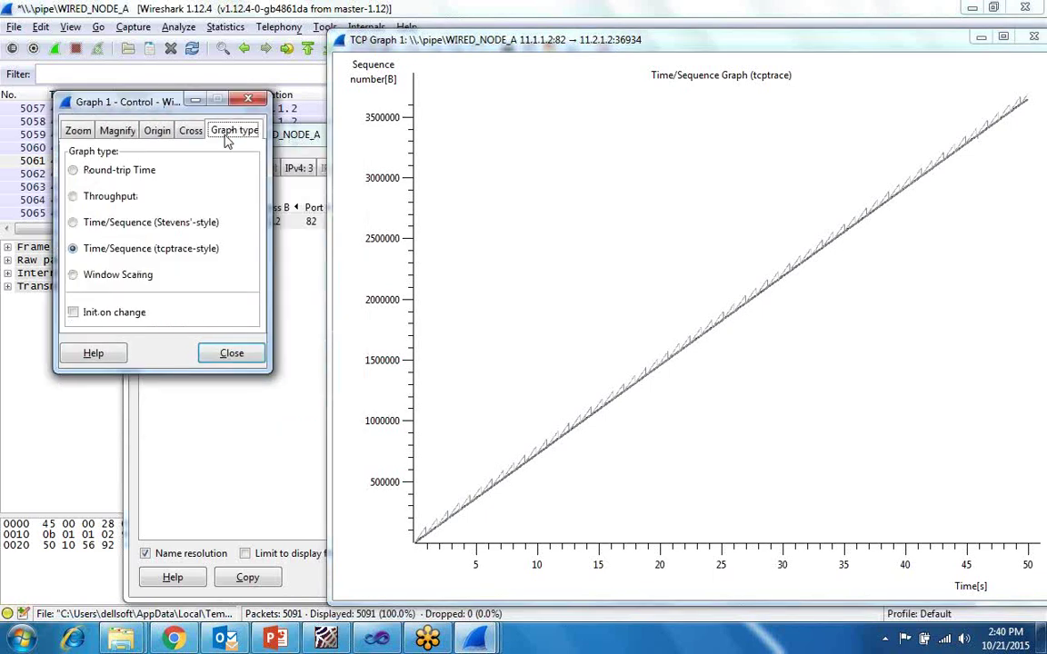
left_click(73, 223)
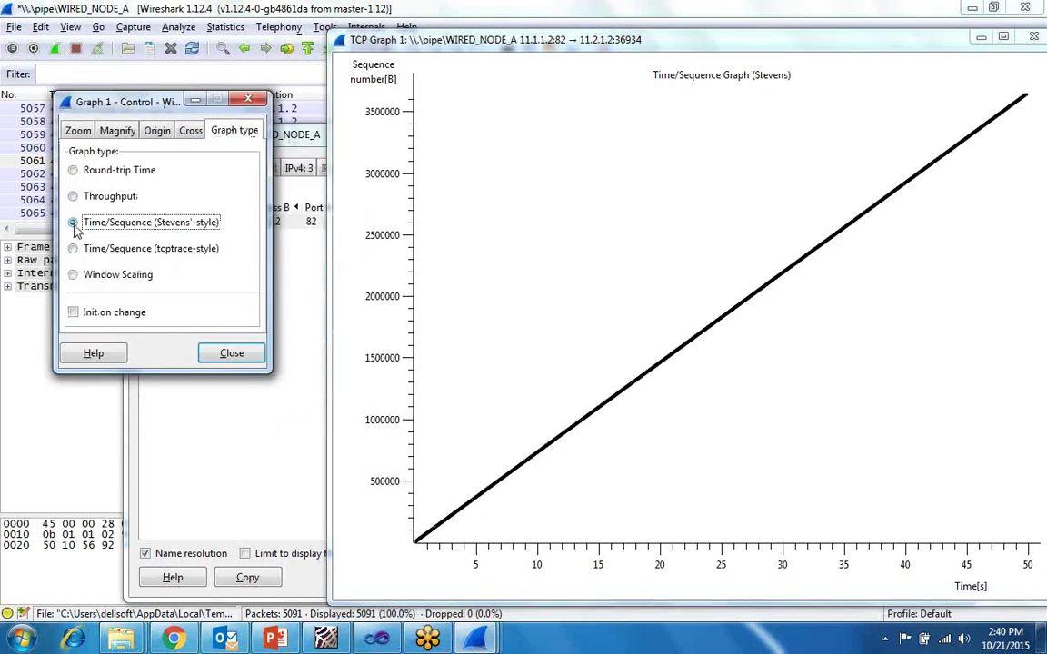
left_click(73, 197)
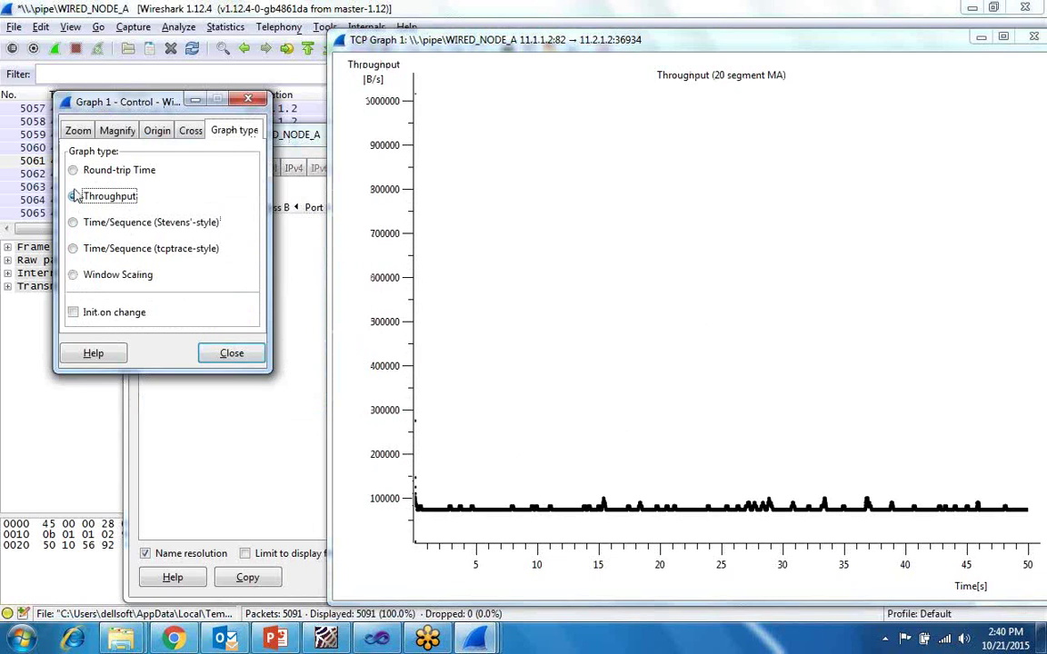
left_click(73, 171)
left_click(74, 276)
left_click(74, 249)
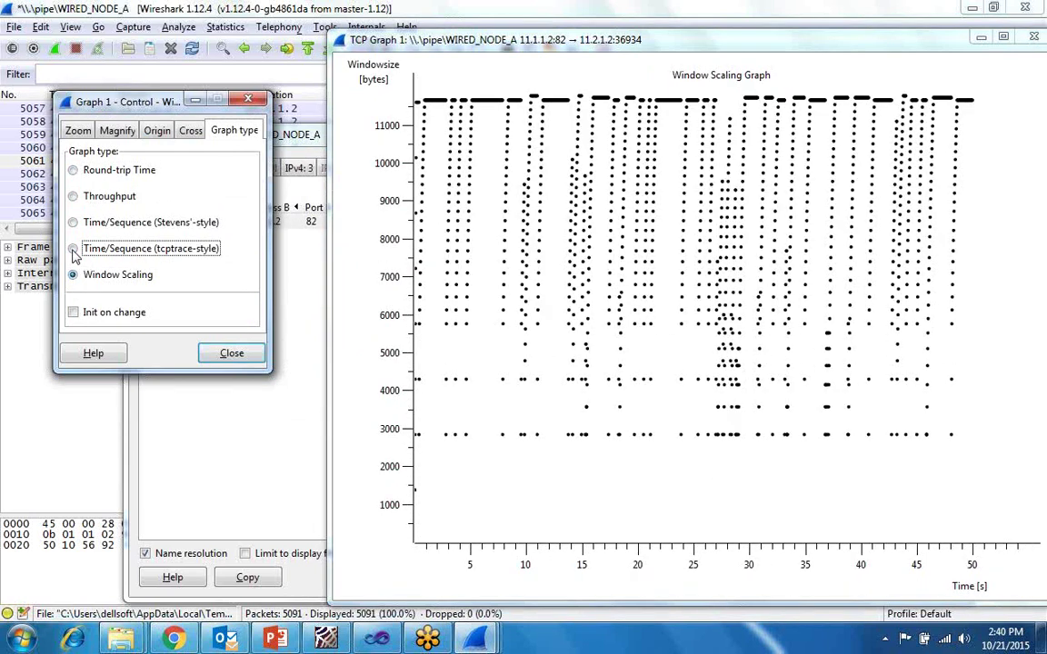
left_click(231, 353)
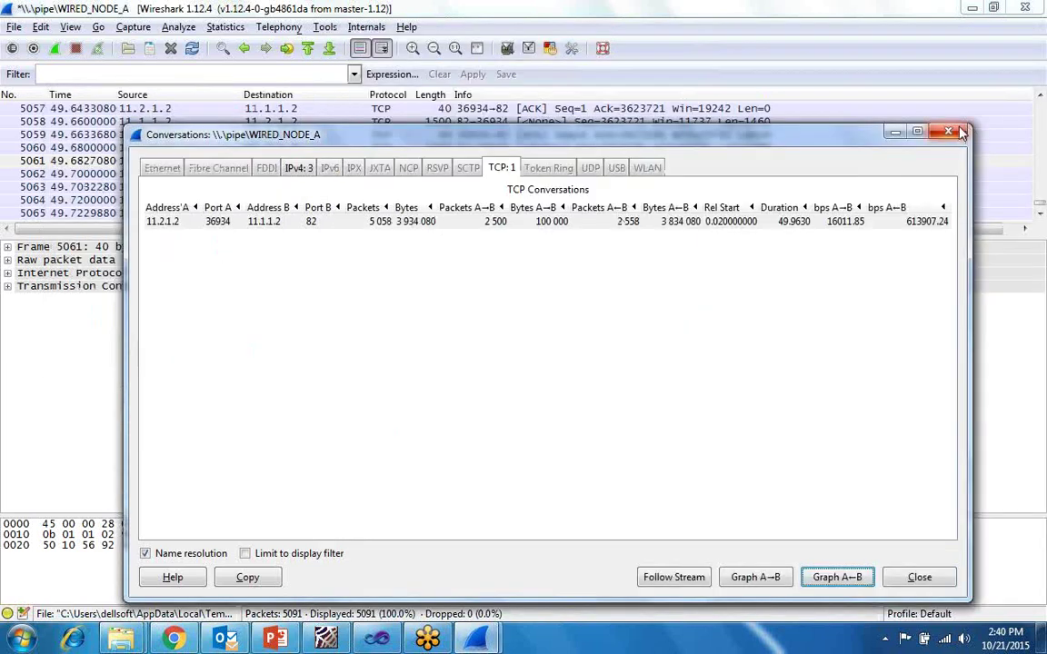
Close the conversation statistics, open an IO graph of the capture and filter Graph 1 by tcp.
key("Escape")
left_click(227, 28)
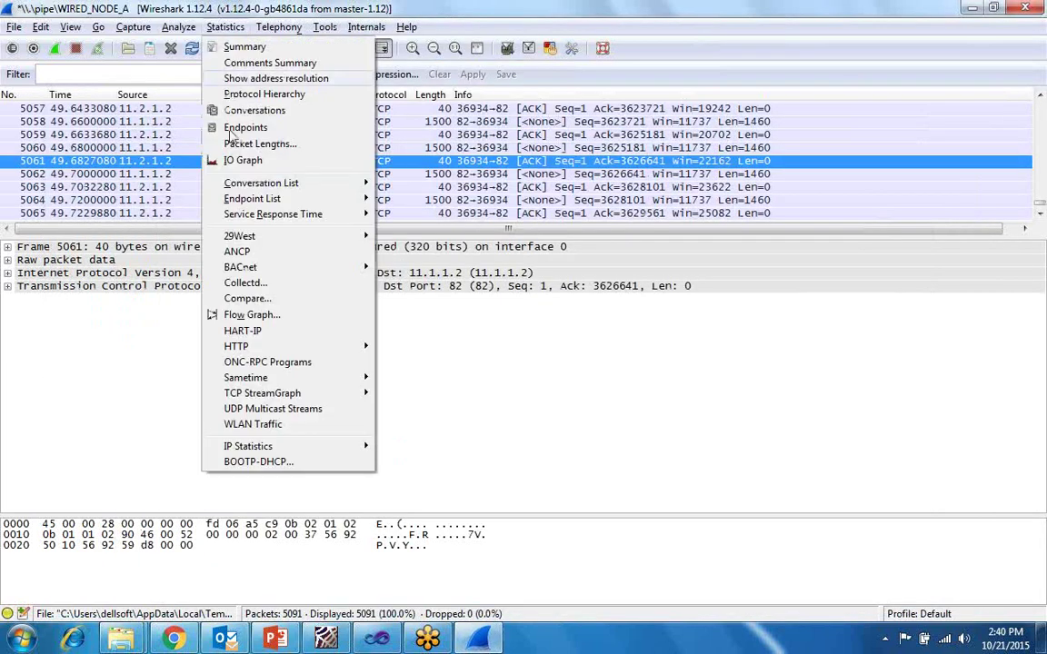
left_click(242, 161)
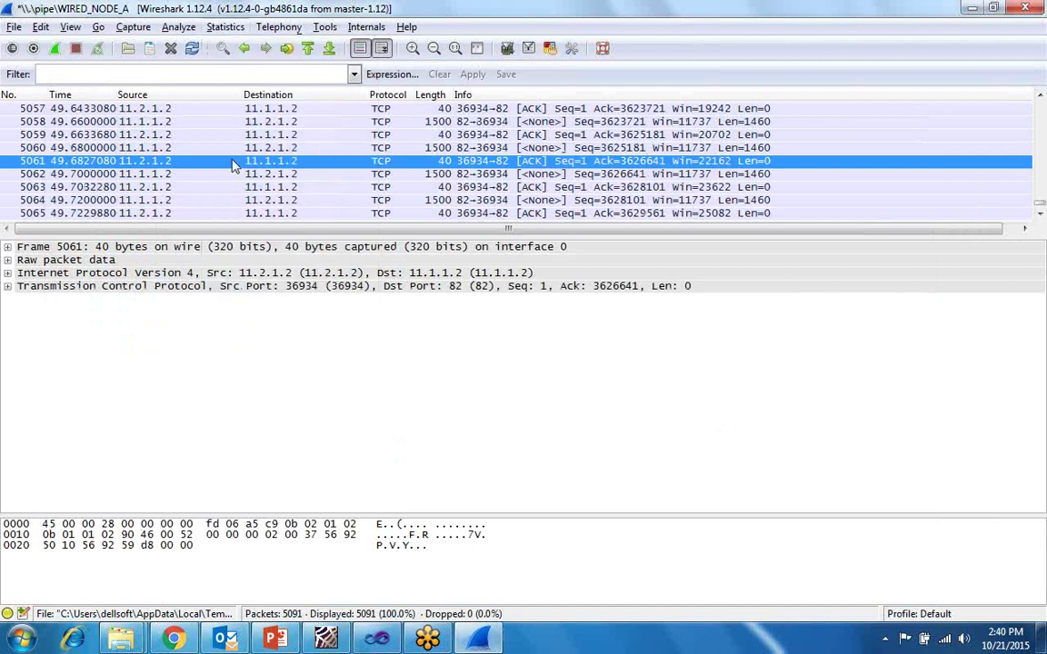
left_click(167, 258)
type("tcp")
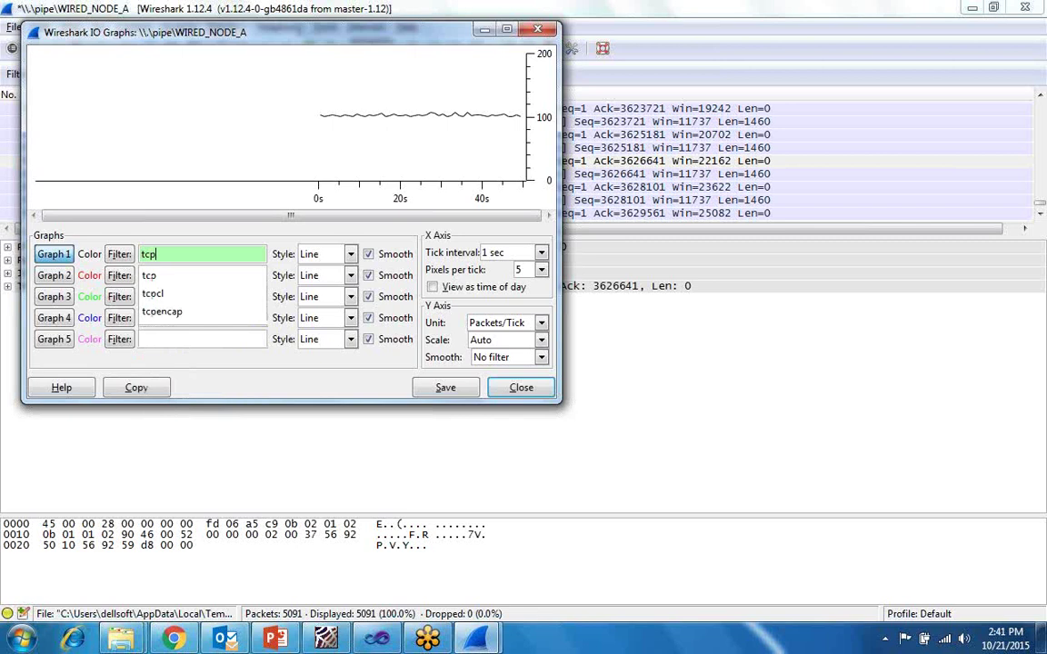
key("Escape")
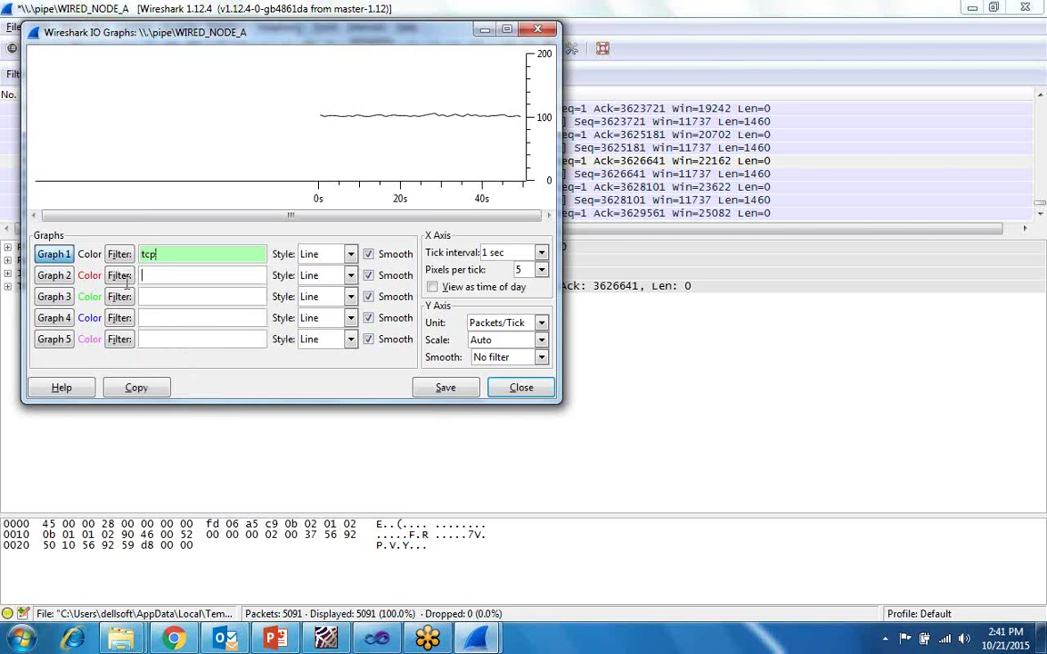
Filter Graph 2 by ip and Graph 3 by icmp, and plot both alongside Graph 1.
left_click(154, 275)
type("ip")
key("Escape")
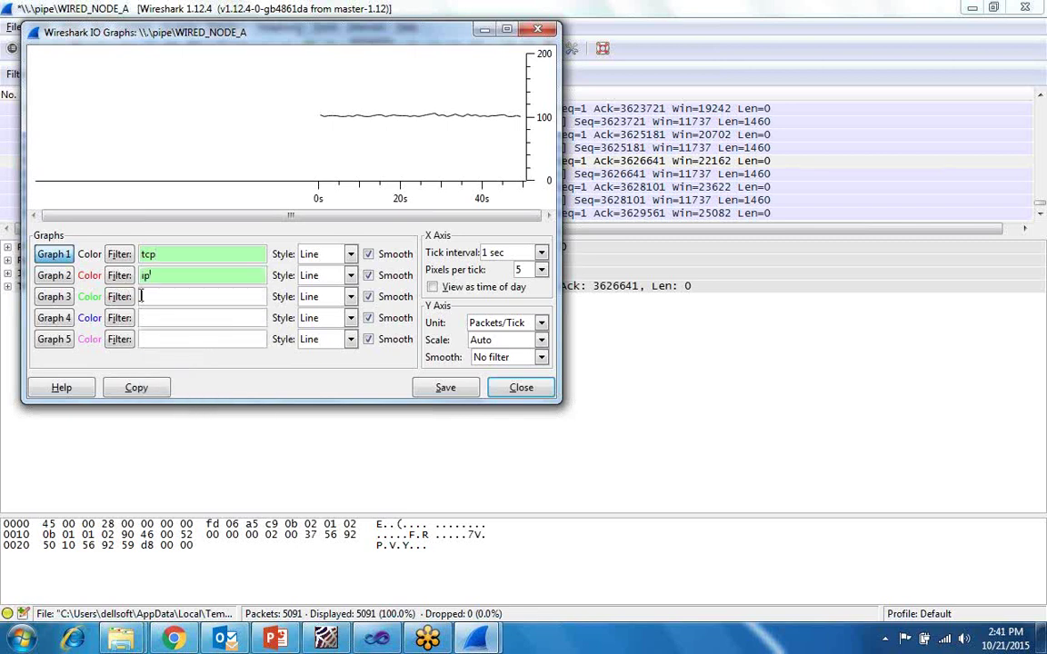
type("icmp")
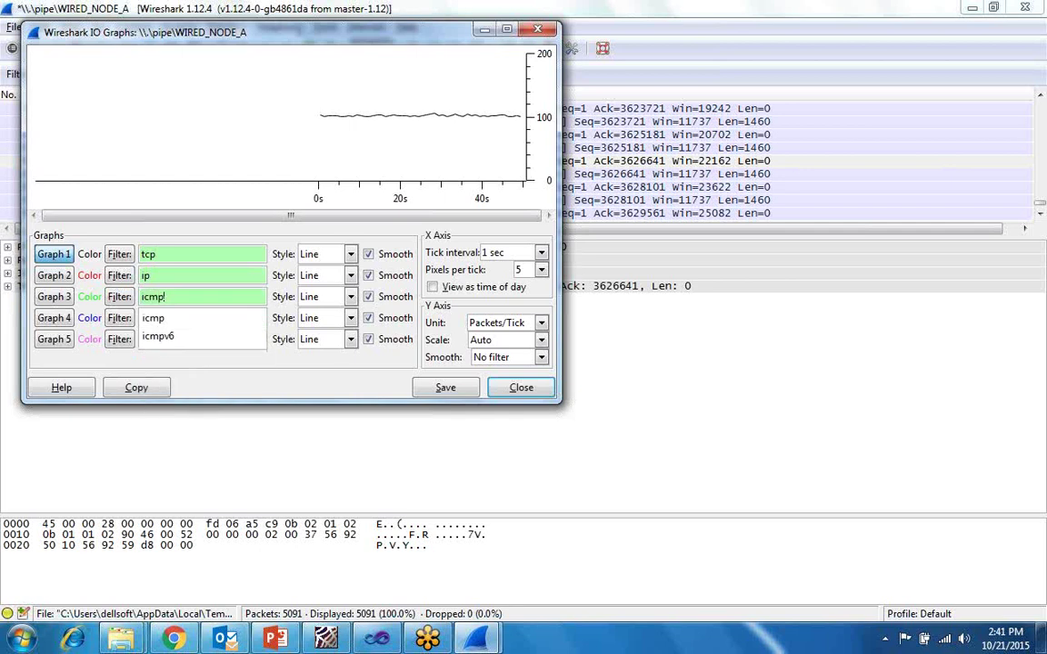
key("Escape")
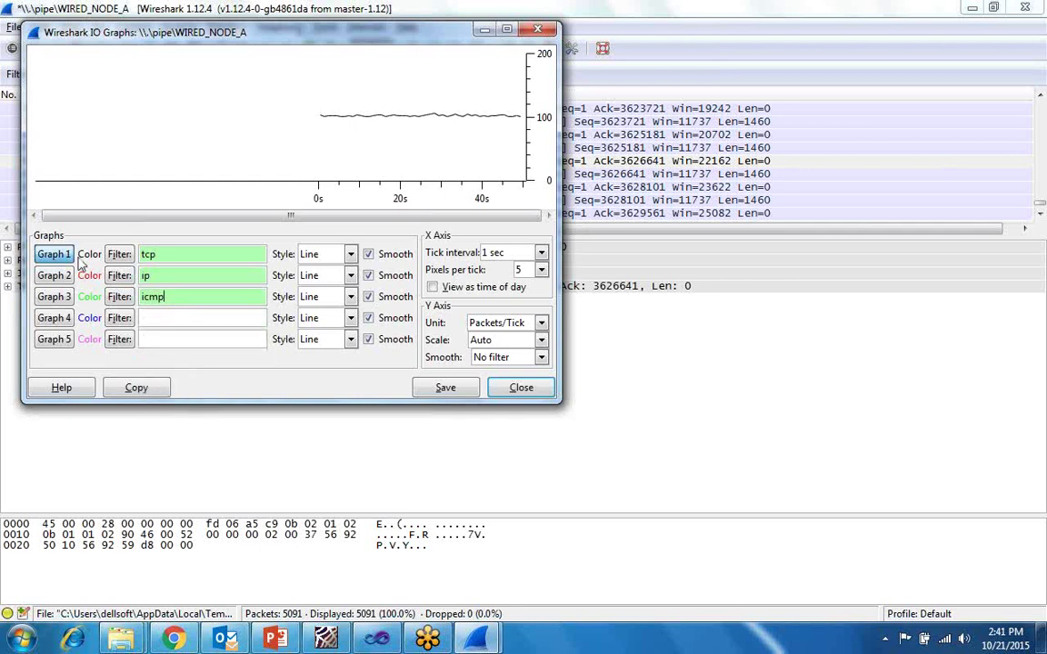
left_click(53, 274)
left_click(54, 298)
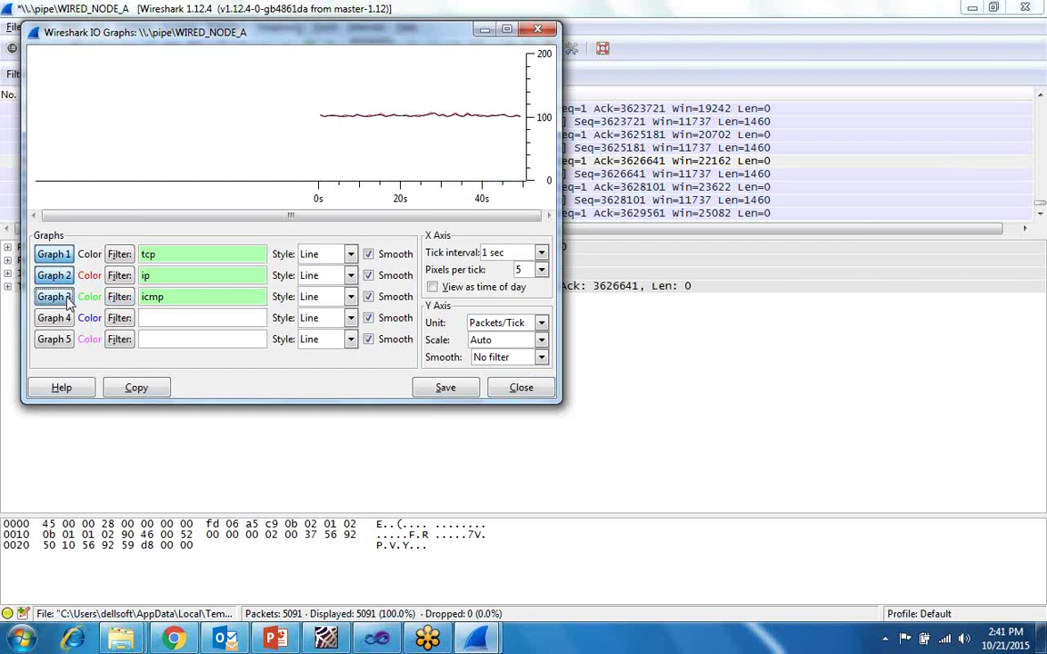
View the IO graph with a 0.01 sec tick interval and 10 pixels per tick, and close it along with Wireshark.
left_click(490, 252)
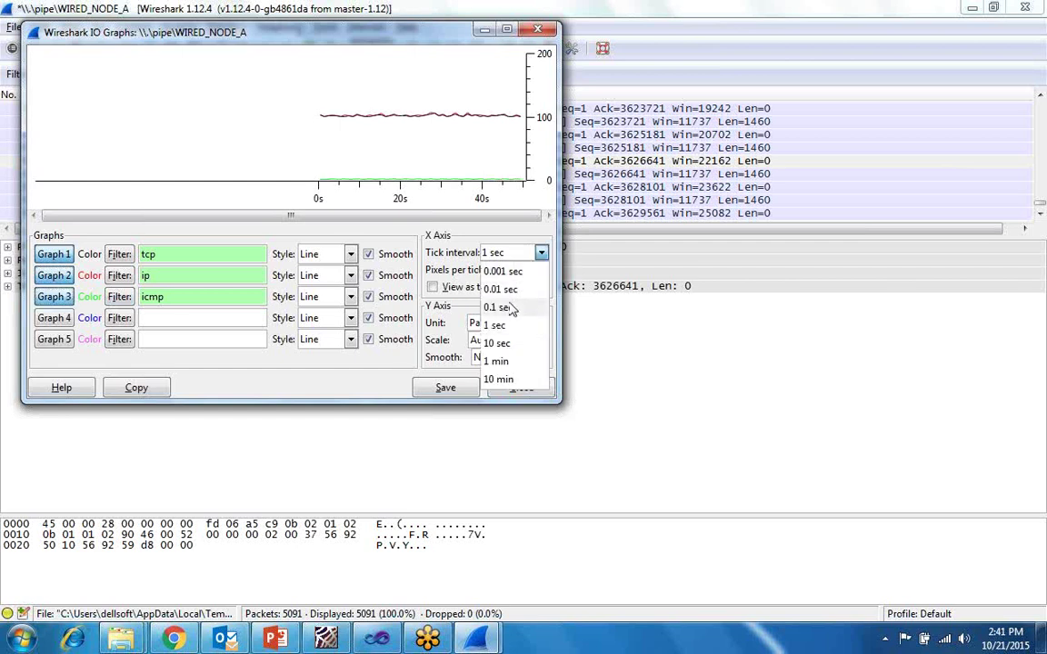
key("Escape")
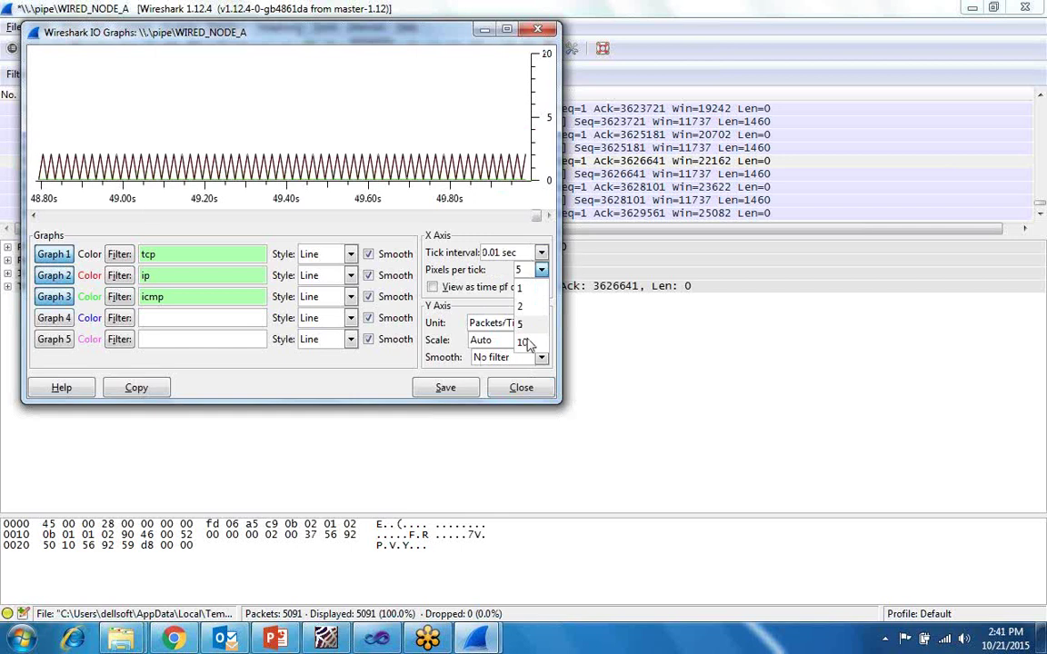
left_click(522, 342)
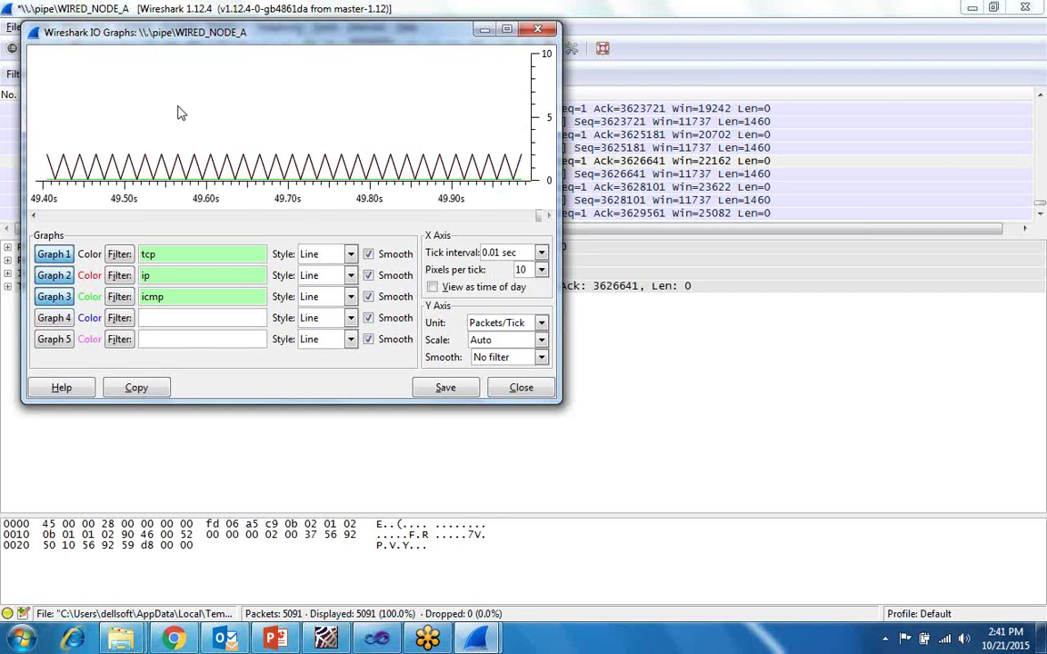
left_click(521, 387)
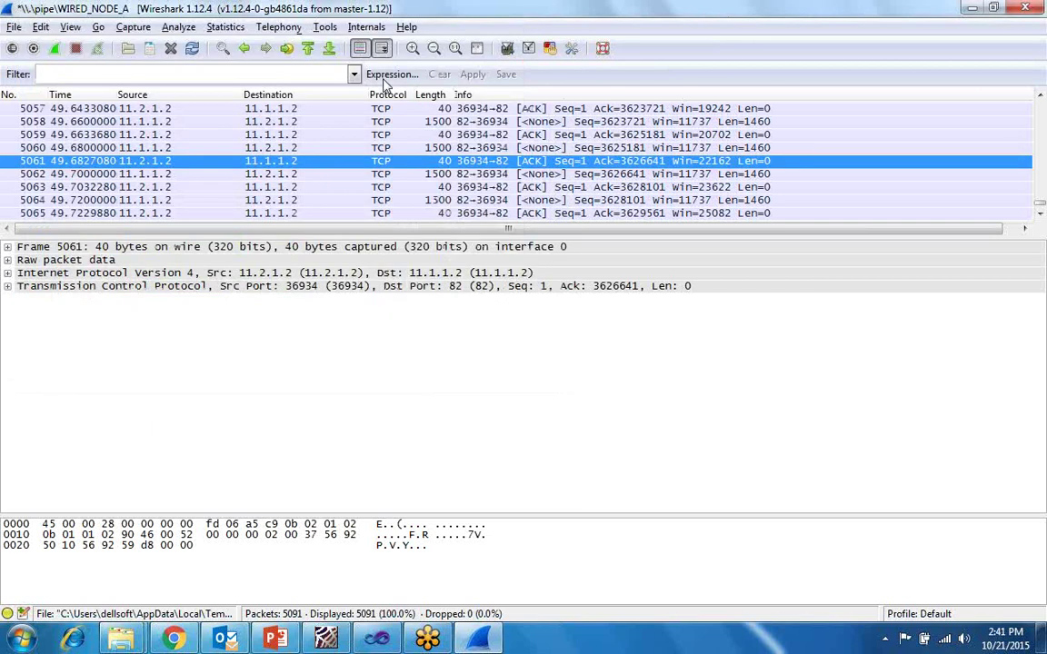
key("ctrl+q")
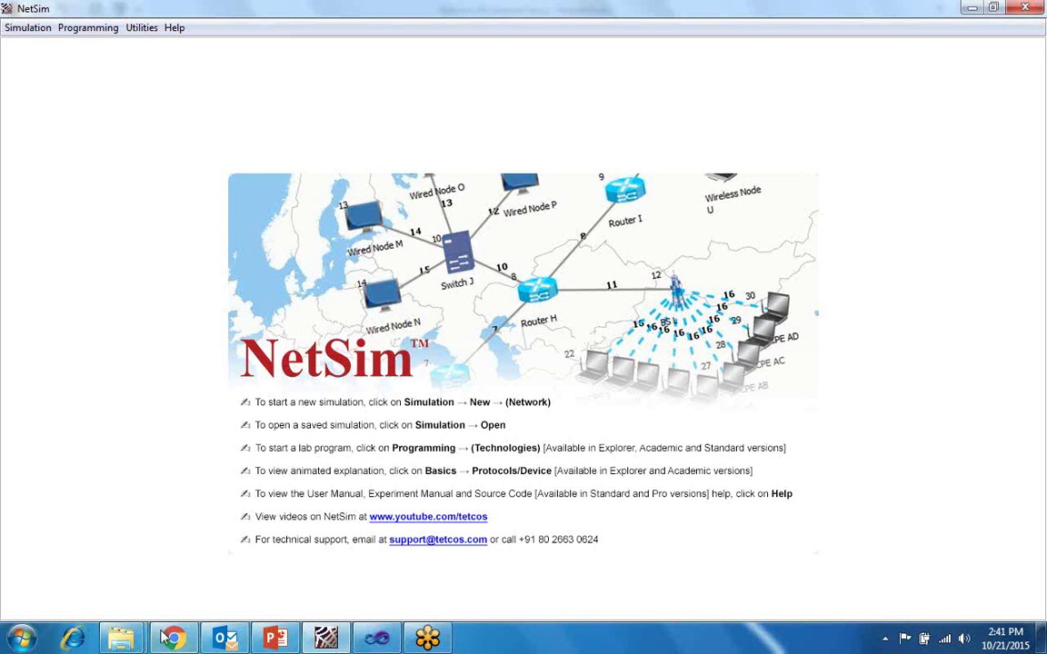
Switch to the NetSim Standard folder in File Explorer and open its src folder.
left_click(123, 636)
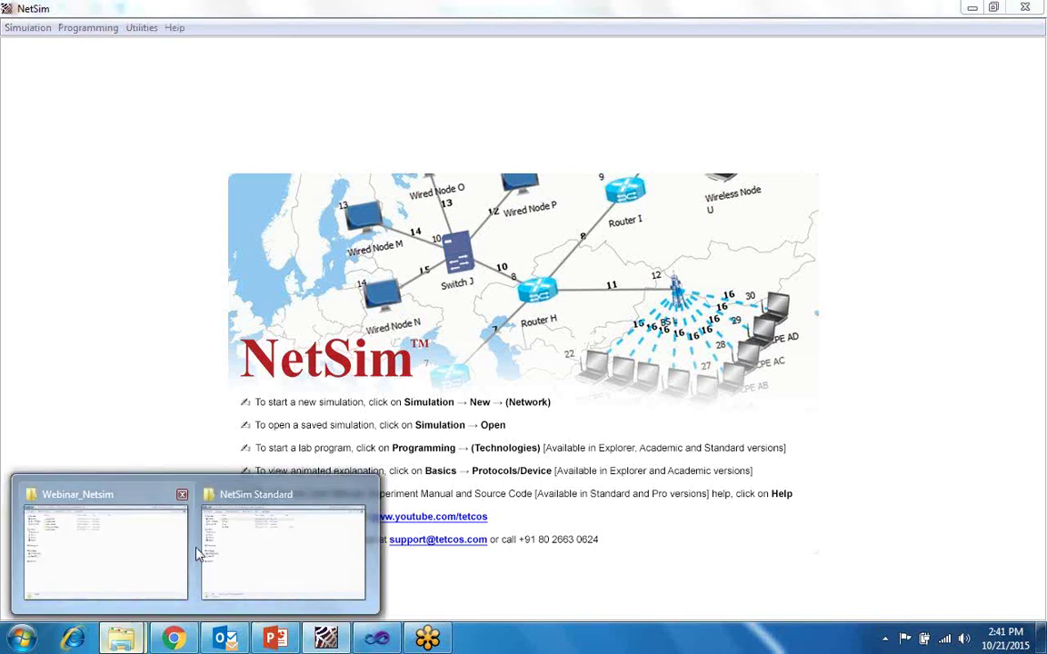
left_click(222, 536)
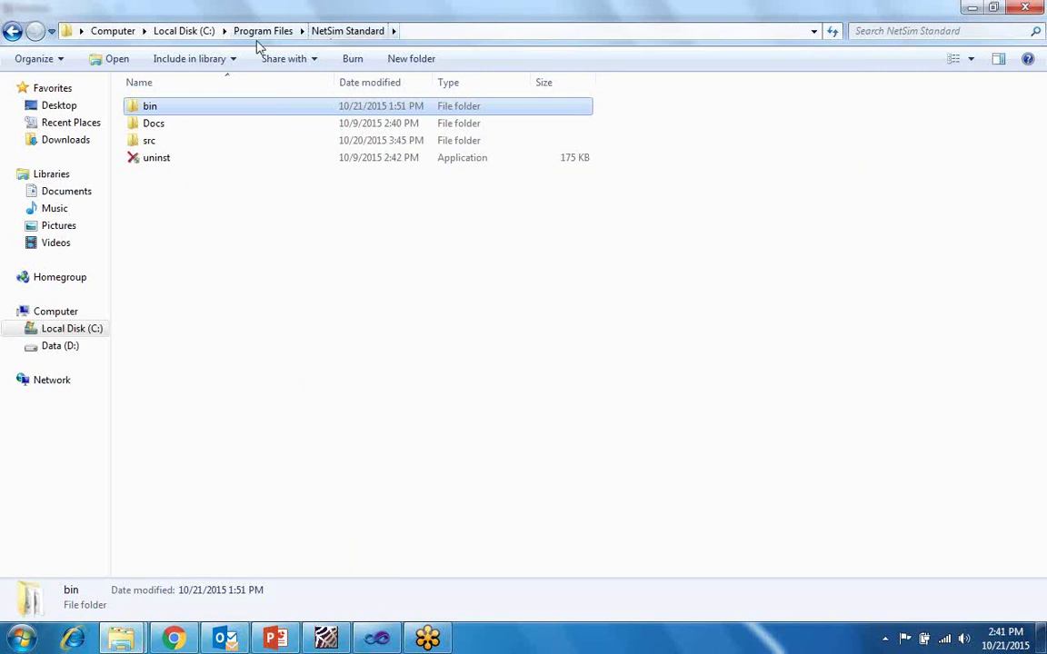
left_click(149, 144)
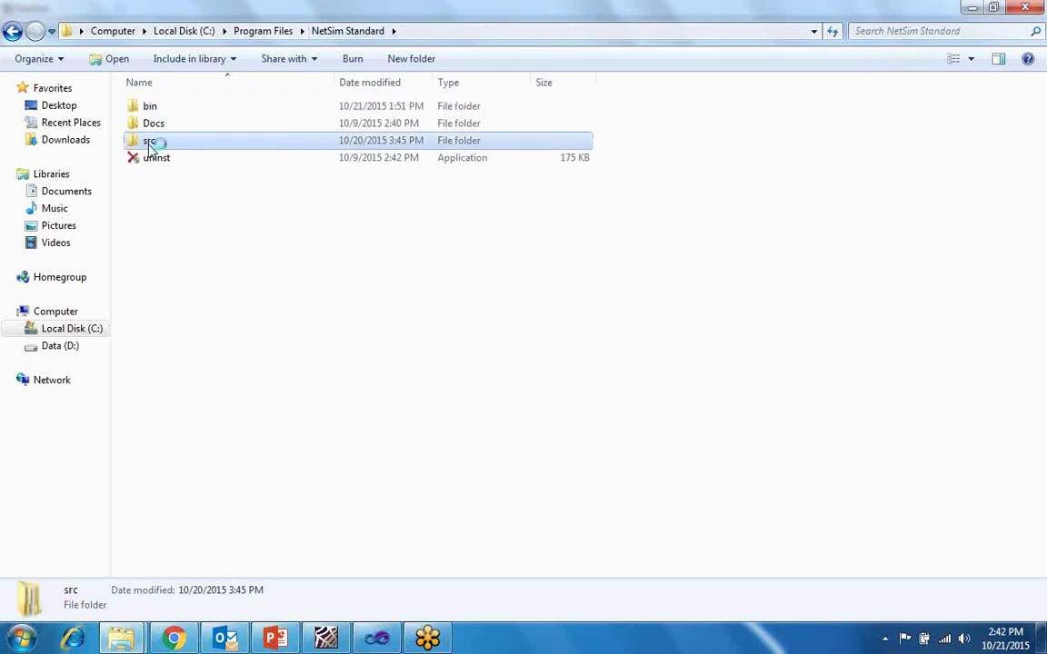
double_click(149, 143)
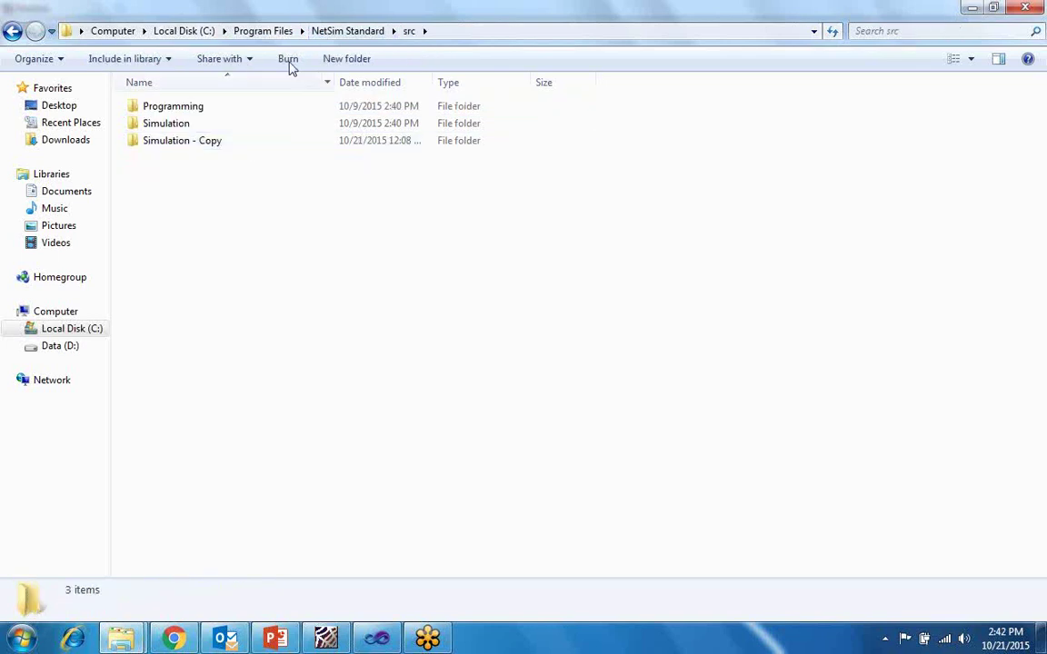
Open the bin folder of NetSim Standard and look through its library files.
left_click(347, 30)
left_click(153, 109)
double_click(152, 108)
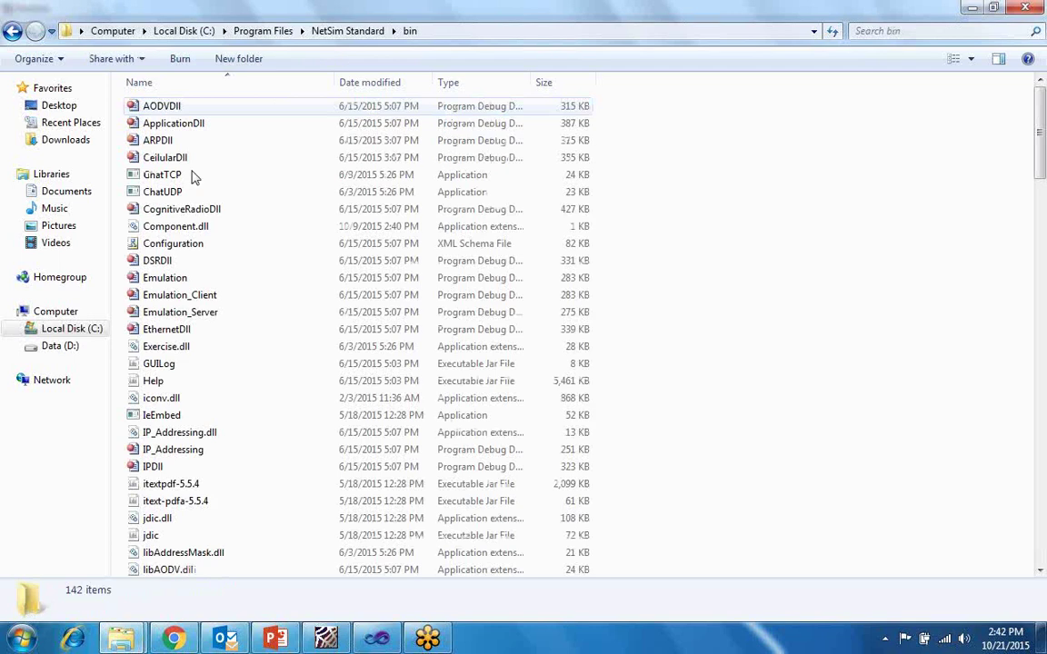
scroll(200, 300, "down", 13)
scroll(199, 363, "down", 17)
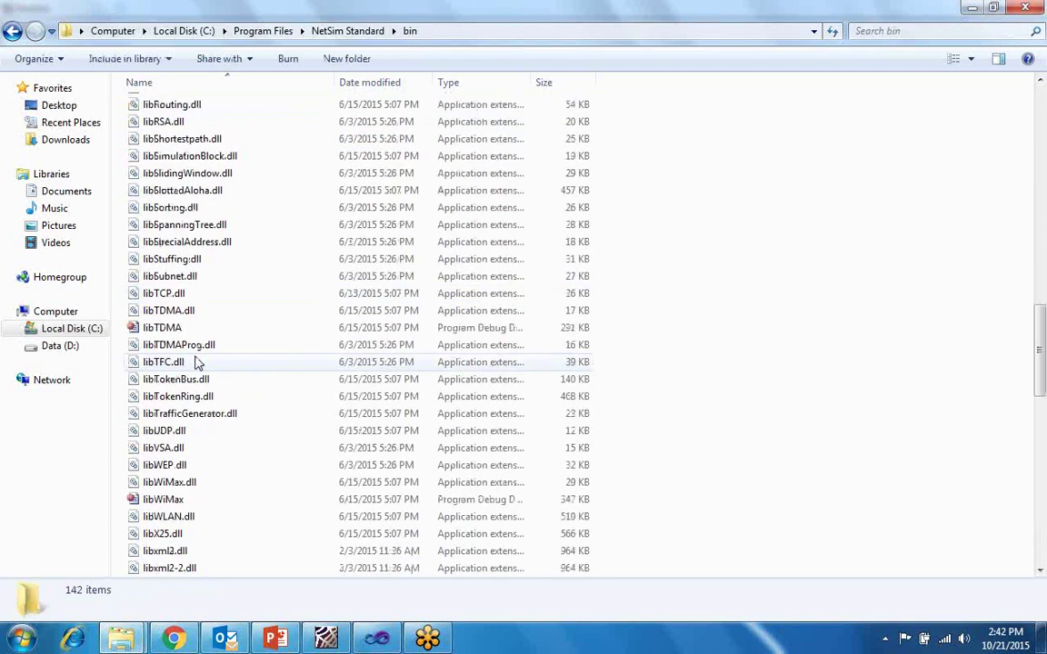
scroll(198, 363, "up", 13)
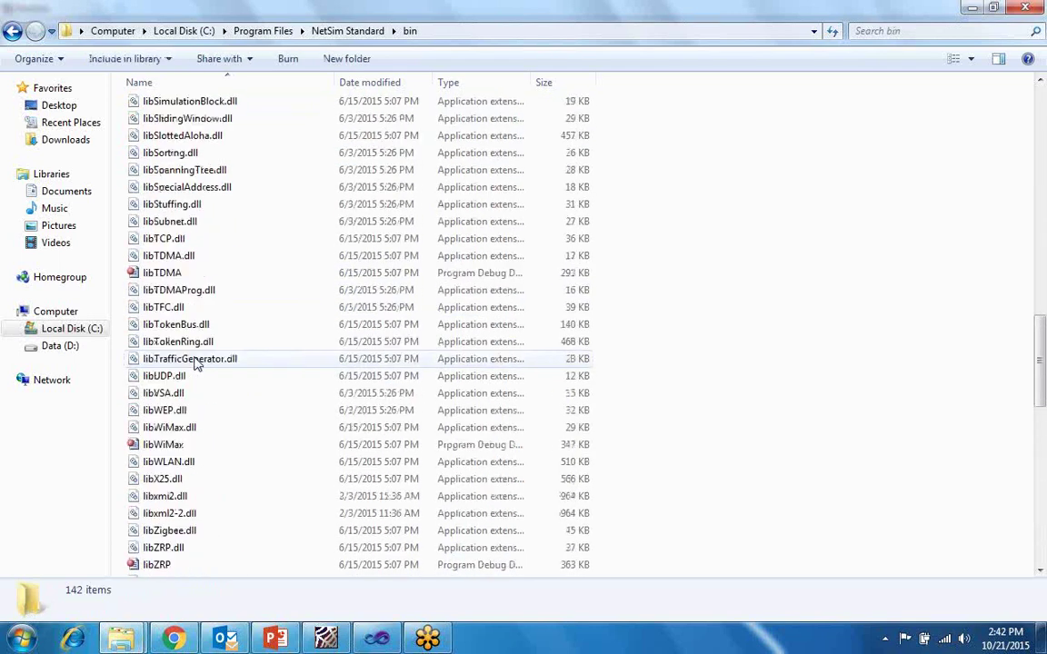
scroll(200, 360, "up", 12)
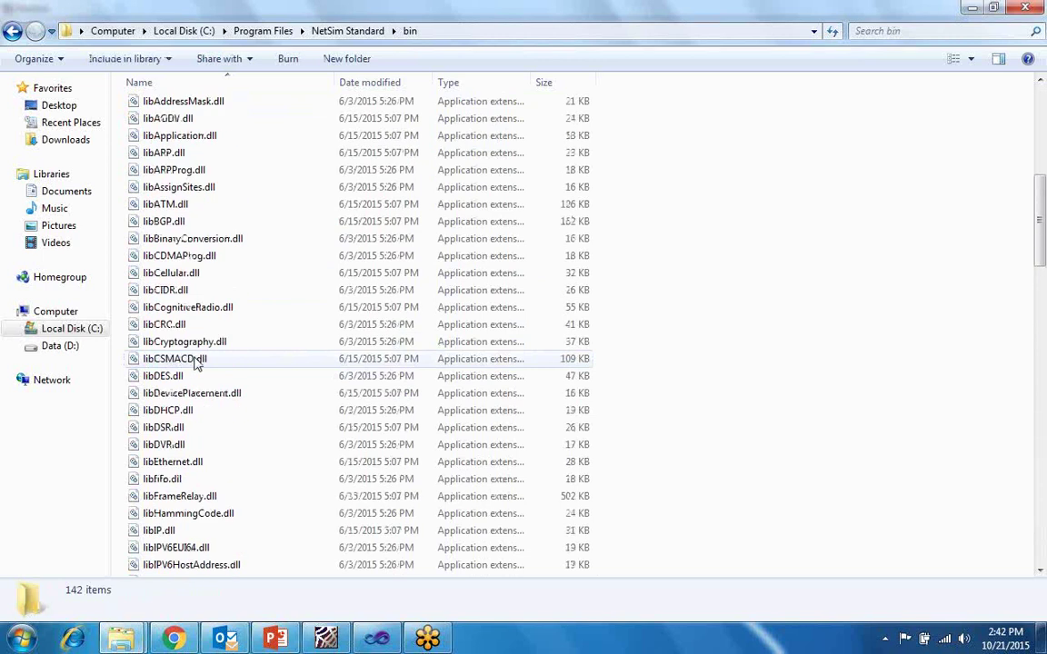
scroll(400, 32, "up", 4)
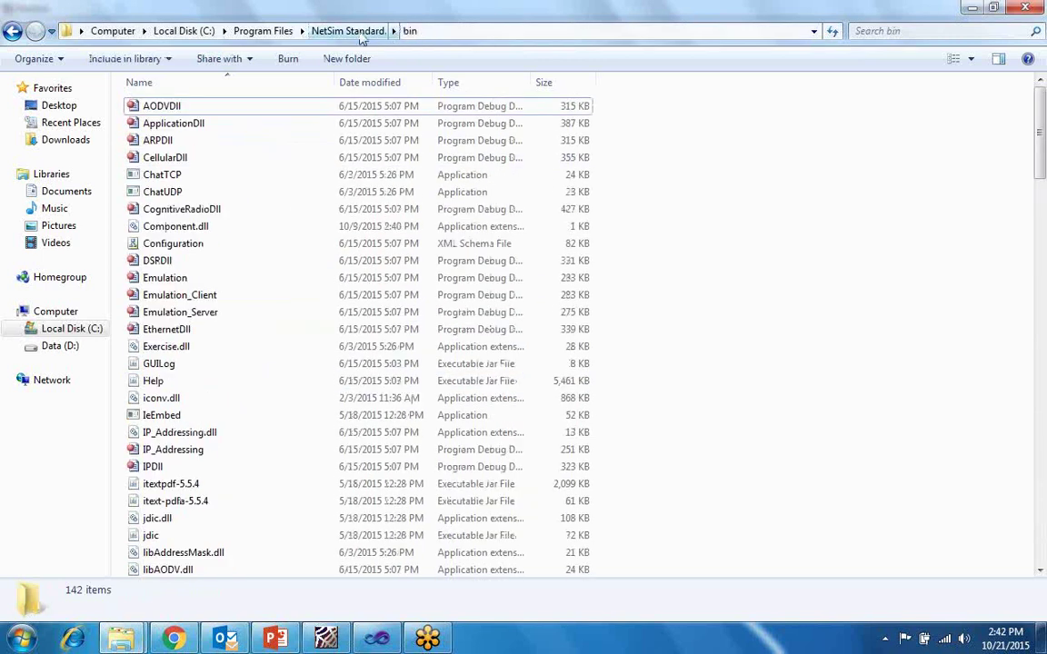
Return to the src folder of NetSim Standard and open its Simulation - Copy folder.
left_click(347, 31)
double_click(164, 141)
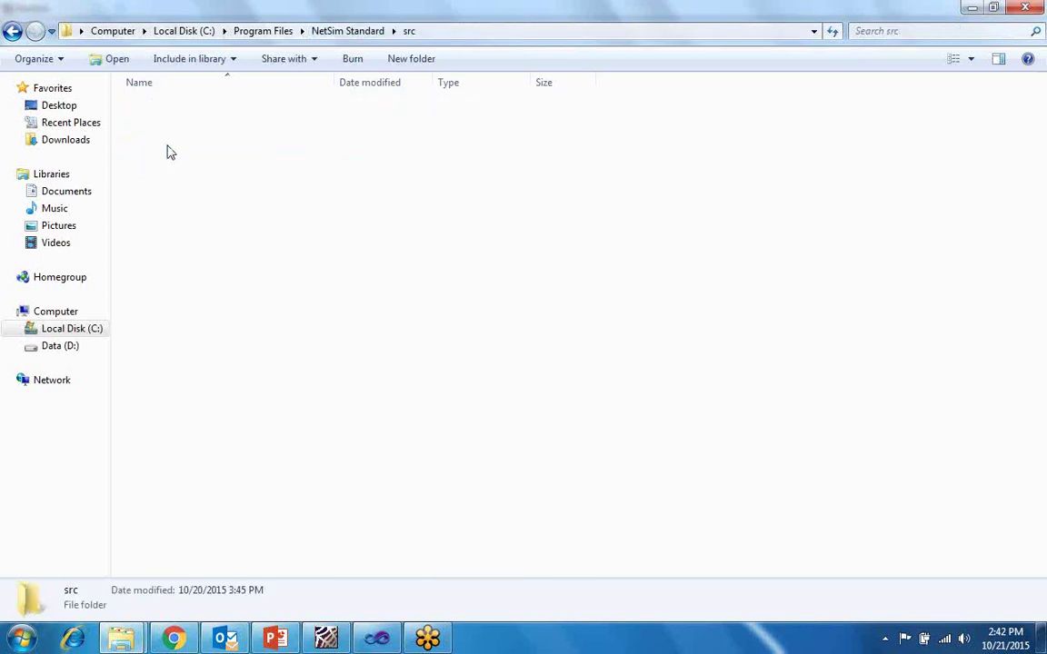
double_click(189, 143)
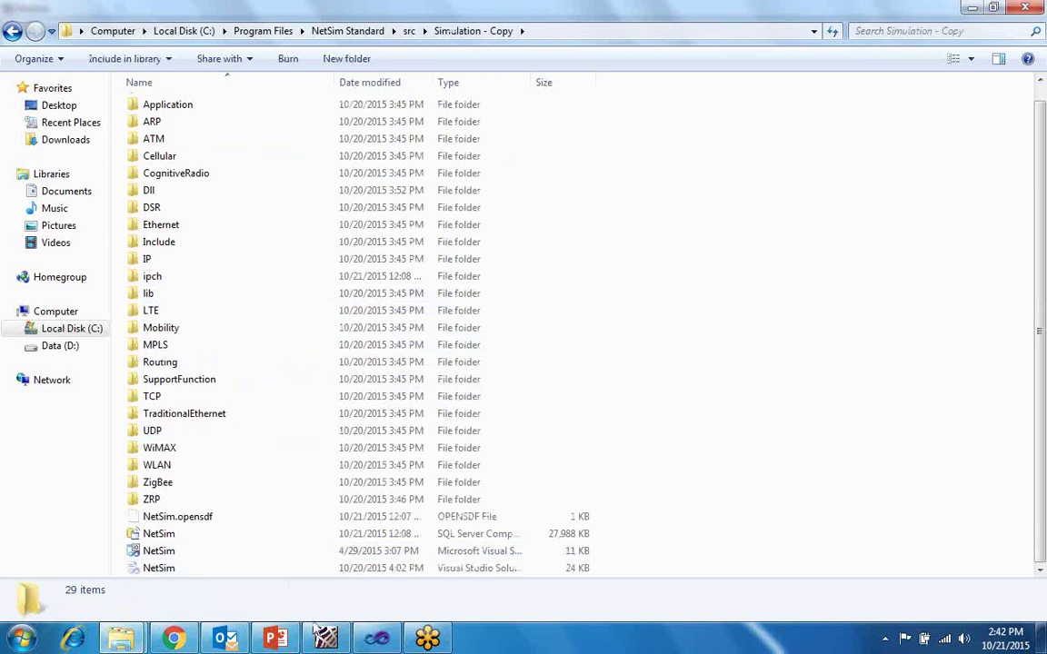
Switch to Visual Studio and examine the "hello world" fprintf and getch lines in the fn_NetSim_DSR_Init function of DSR.c.
left_click(375, 641)
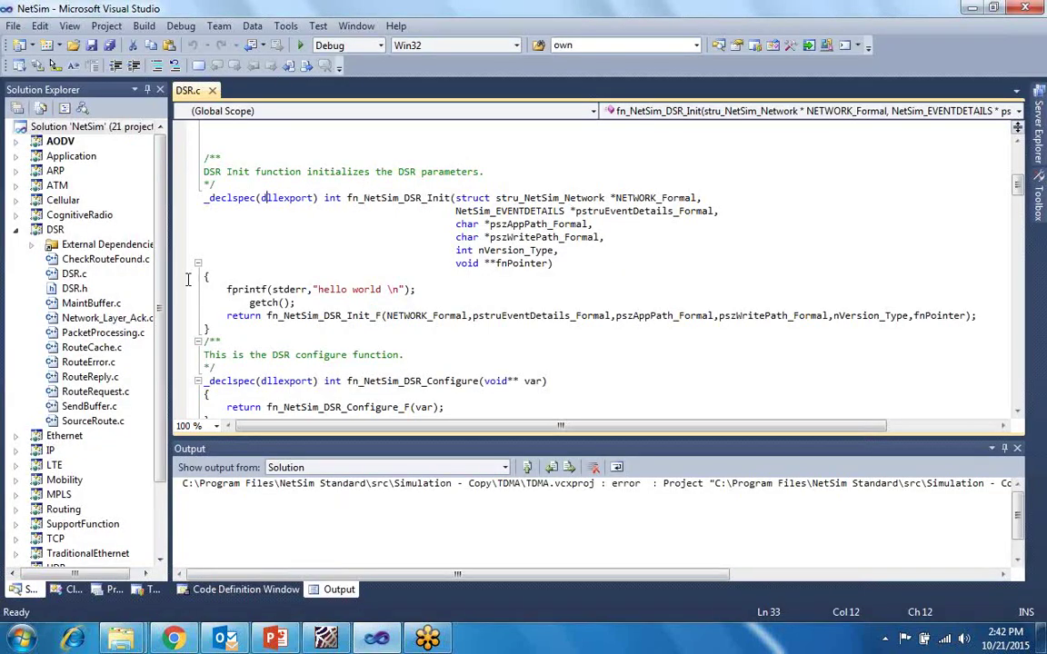
scroll(181, 227, "up", 6)
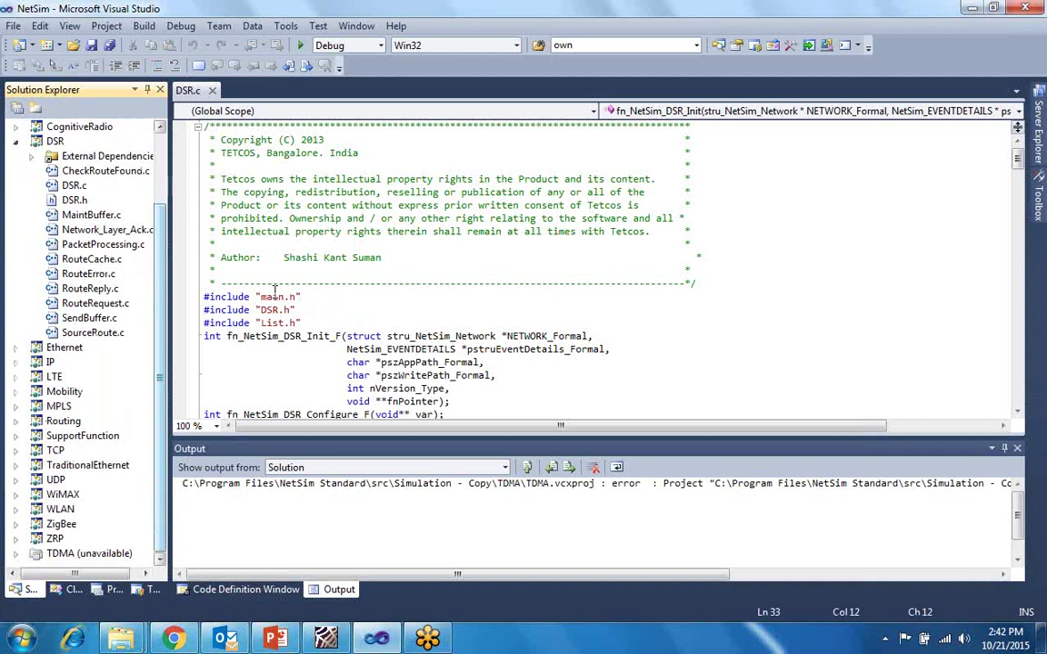
scroll(313, 311, "down", 12)
scroll(293, 296, "up", 4)
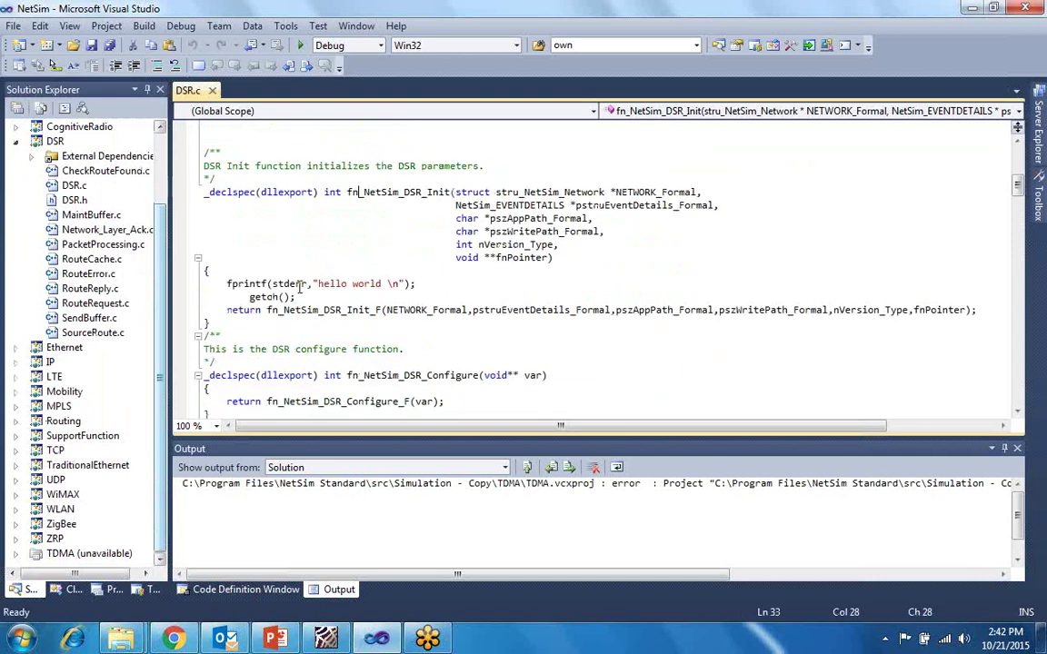
left_click(251, 284)
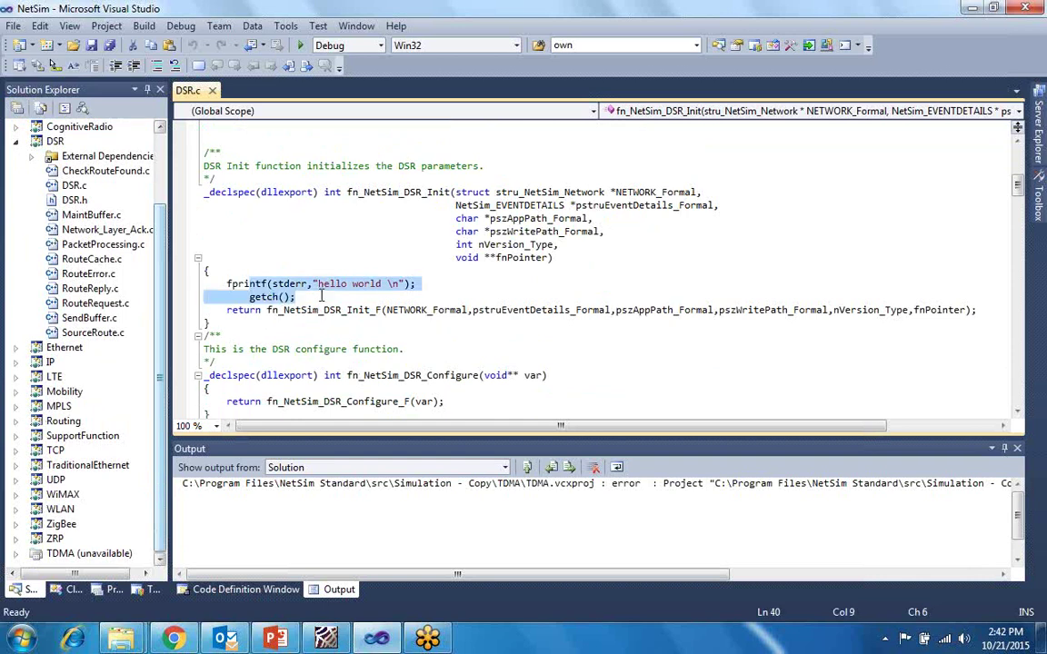
left_click(302, 297)
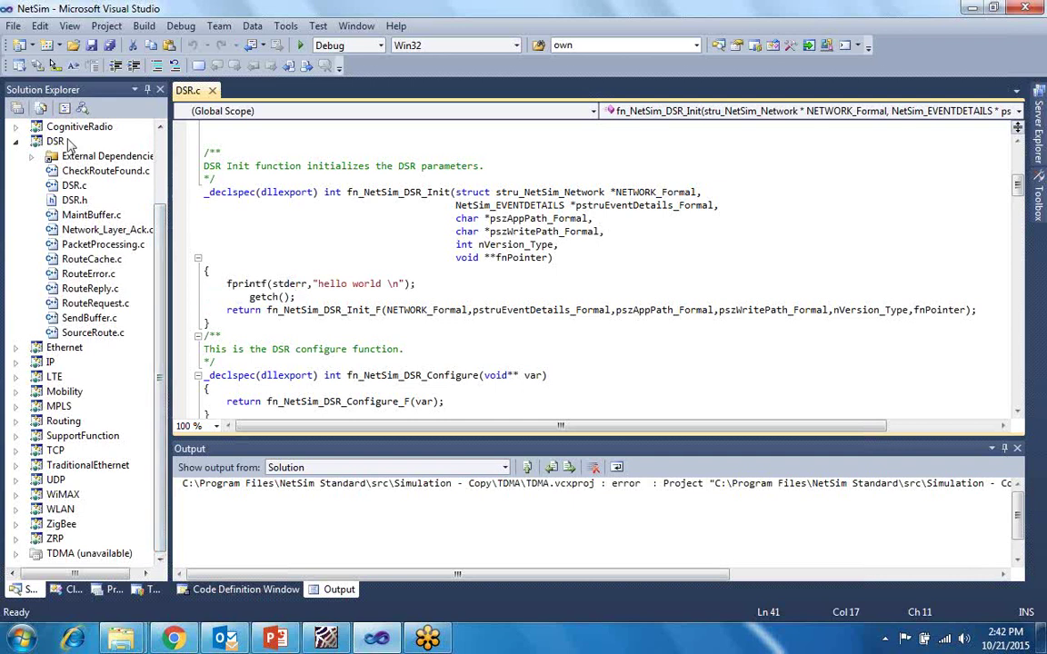
Switch back to the Simulation - Copy folder in File Explorer, open its Dll folder and select libDSR.dll.
mouse_move(121, 638)
left_click(283, 549)
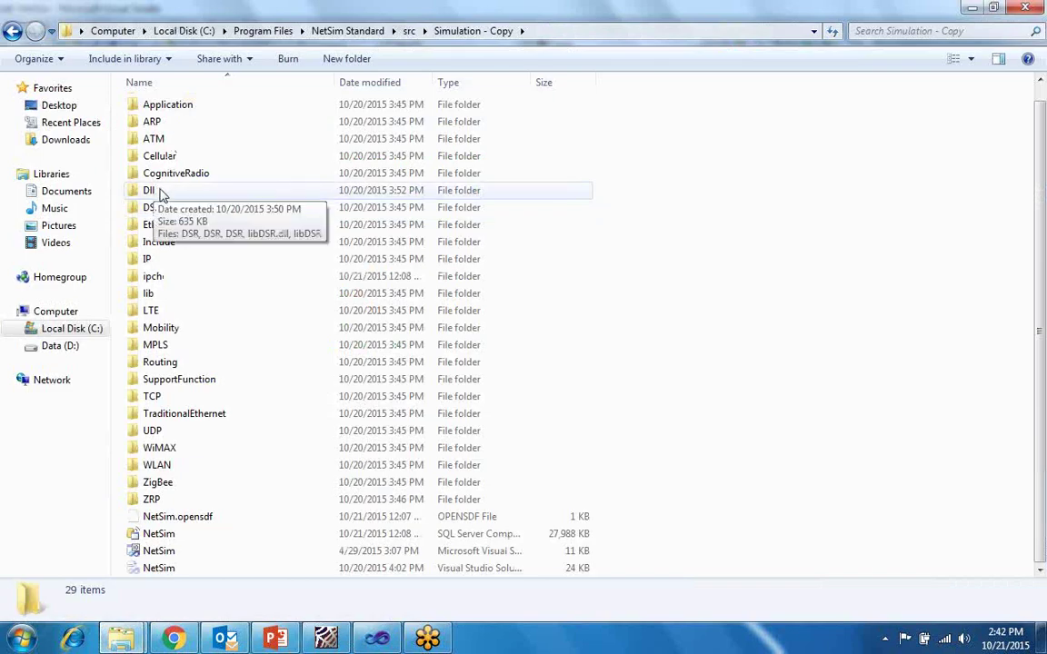
double_click(160, 192)
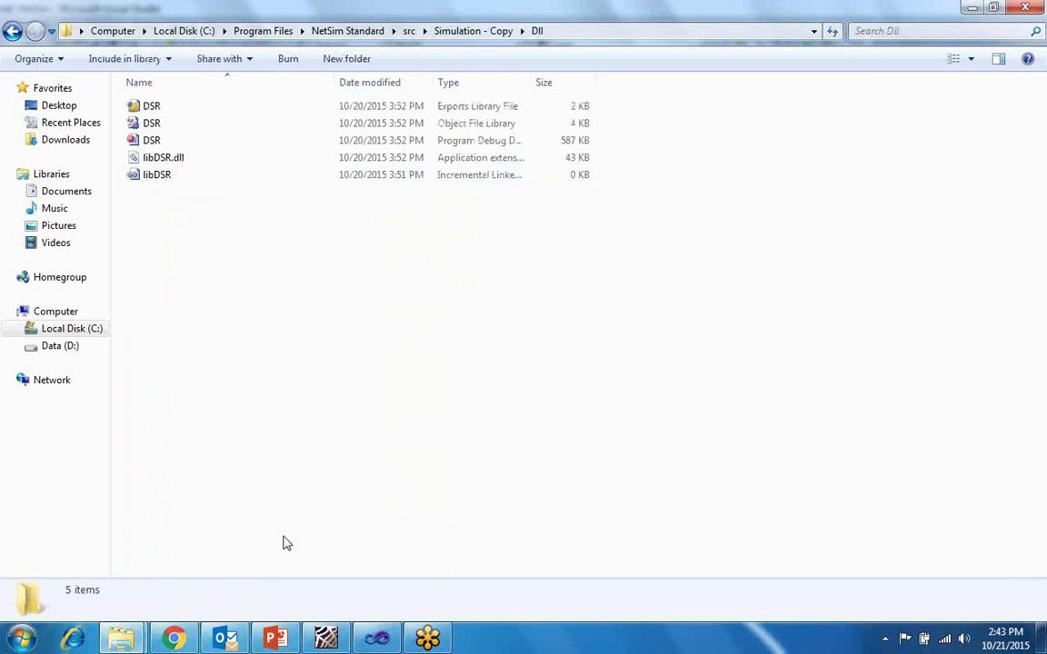
left_click(168, 162)
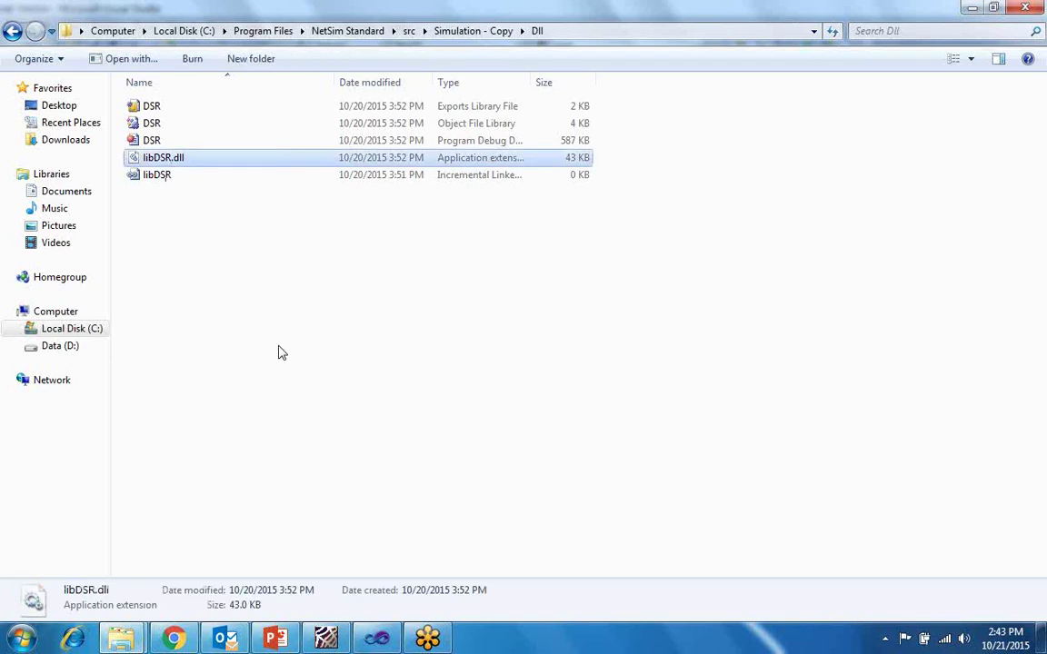
Open the bin folder of NetSim Standard and locate the original libDSR.dll.
left_click(371, 33)
double_click(145, 108)
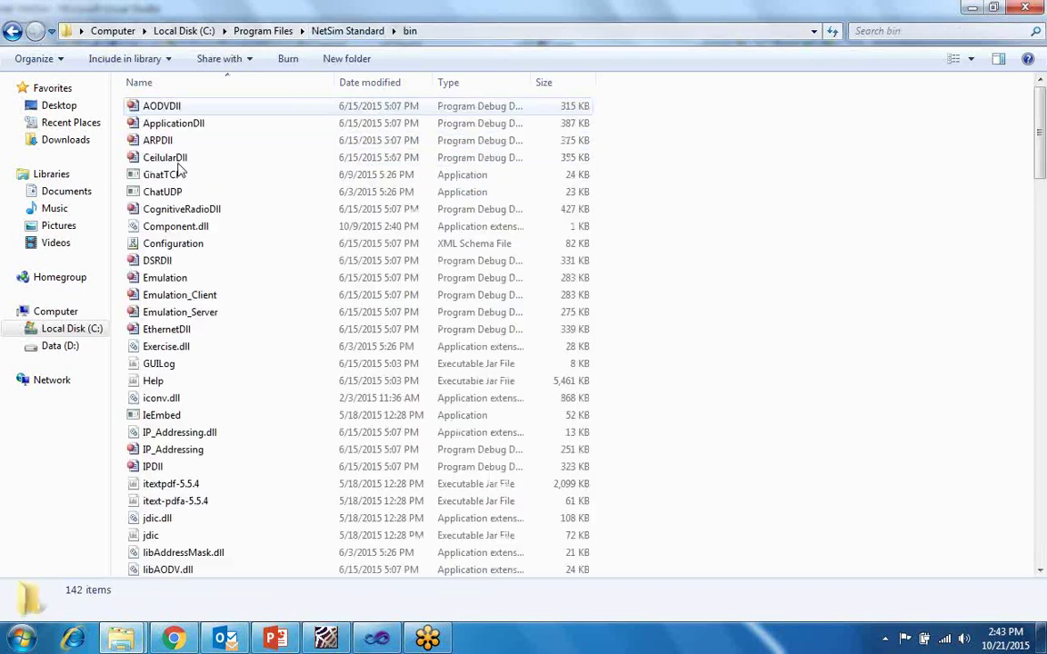
scroll(235, 459, "down", 15)
scroll(230, 459, "down", 3)
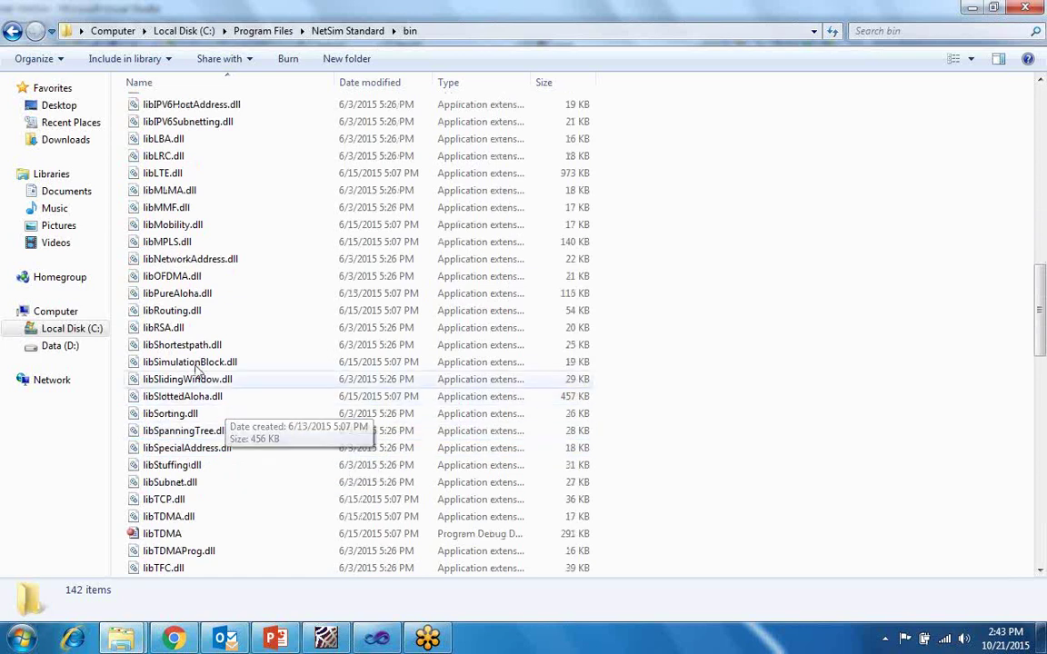
scroll(197, 367, "up", 4)
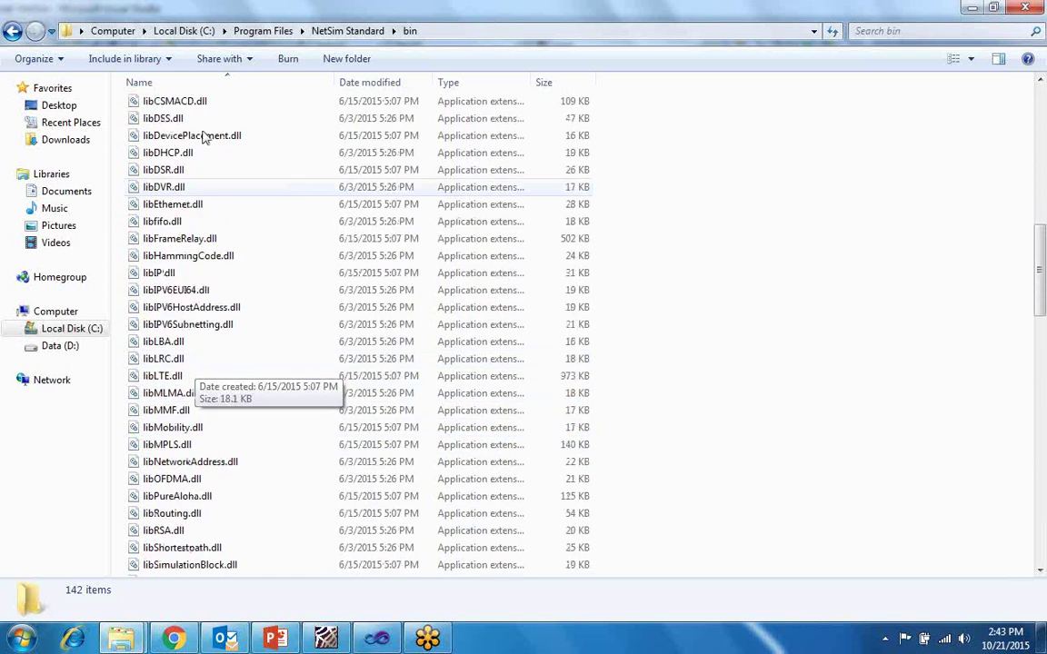
Rename the original libDSR.dll in the bin folder to libDSRdefault.dll and paste the copied rebuilt libDSR.dll beside it.
left_click(169, 172)
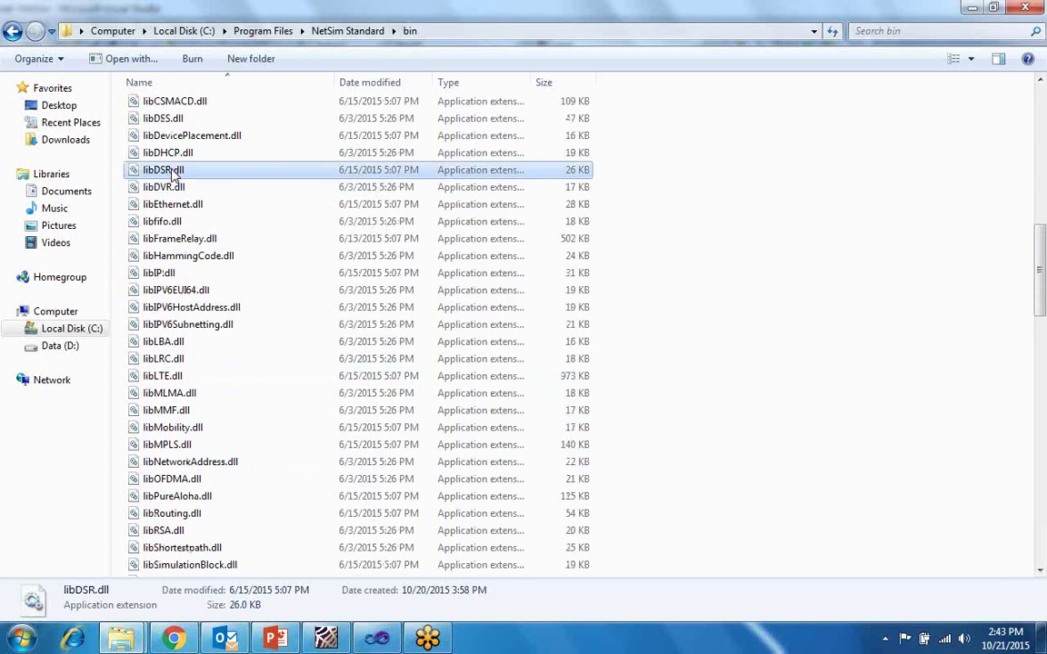
double_click(163, 170)
right_click(162, 170)
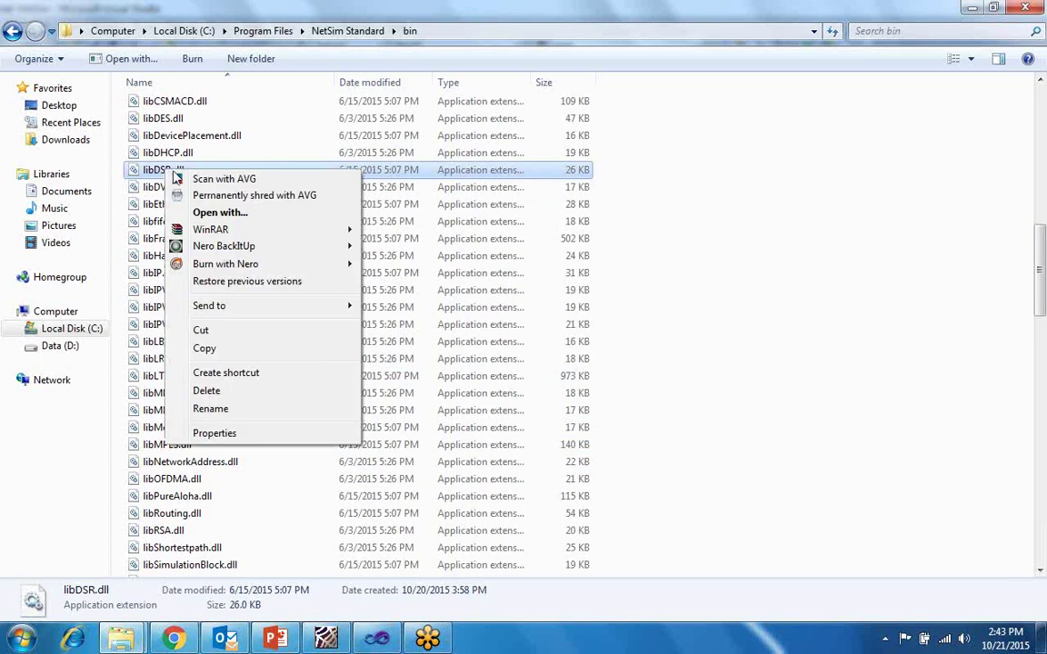
left_click(210, 409)
key("End")
type("default")
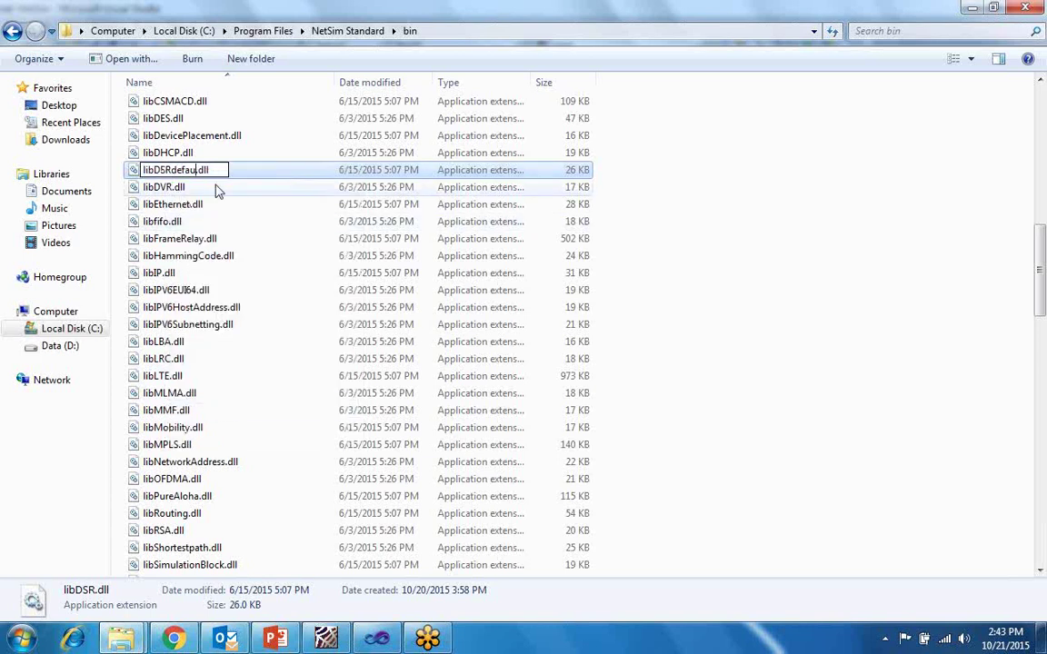
left_click(644, 223)
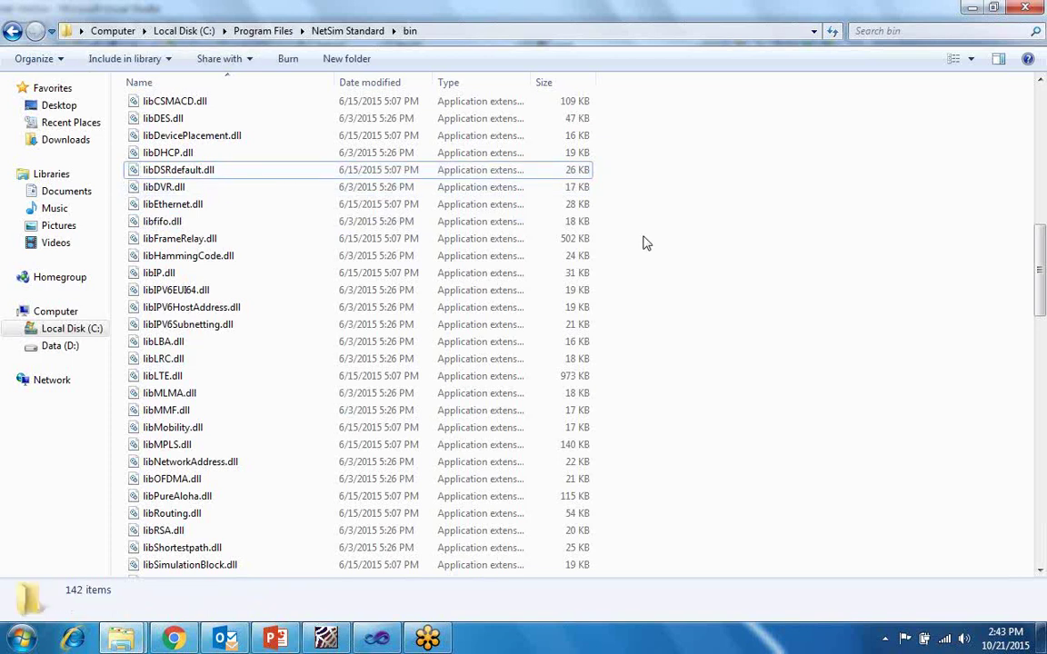
key("ctrl+v")
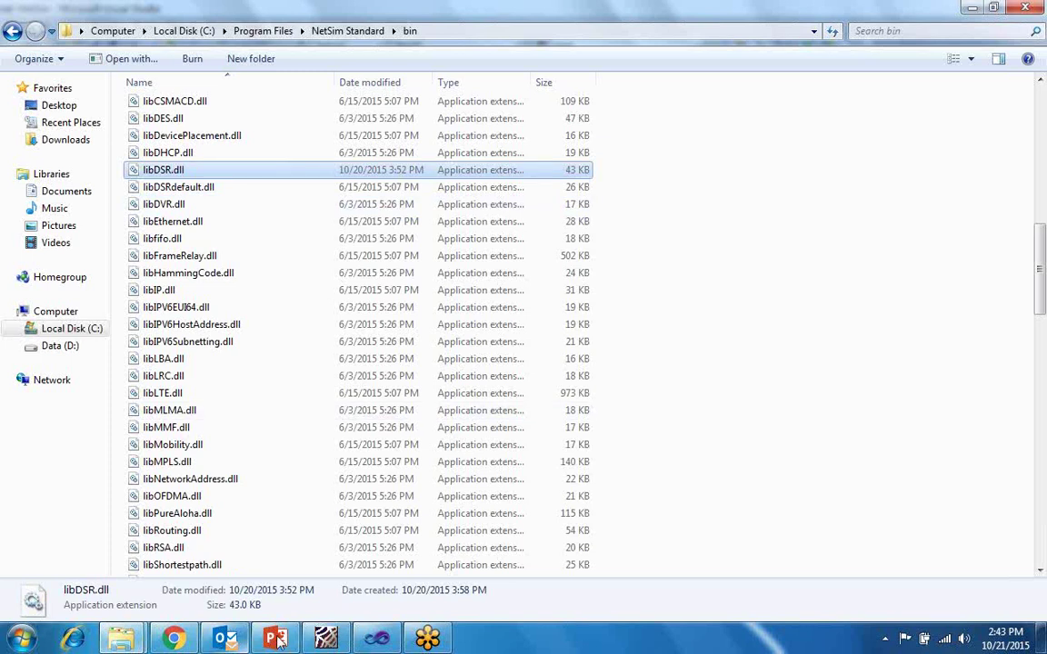
Switch to NetSim and open the saved network configuration from the wsn folder under Experiments.
left_click(325, 638)
left_click(16, 28)
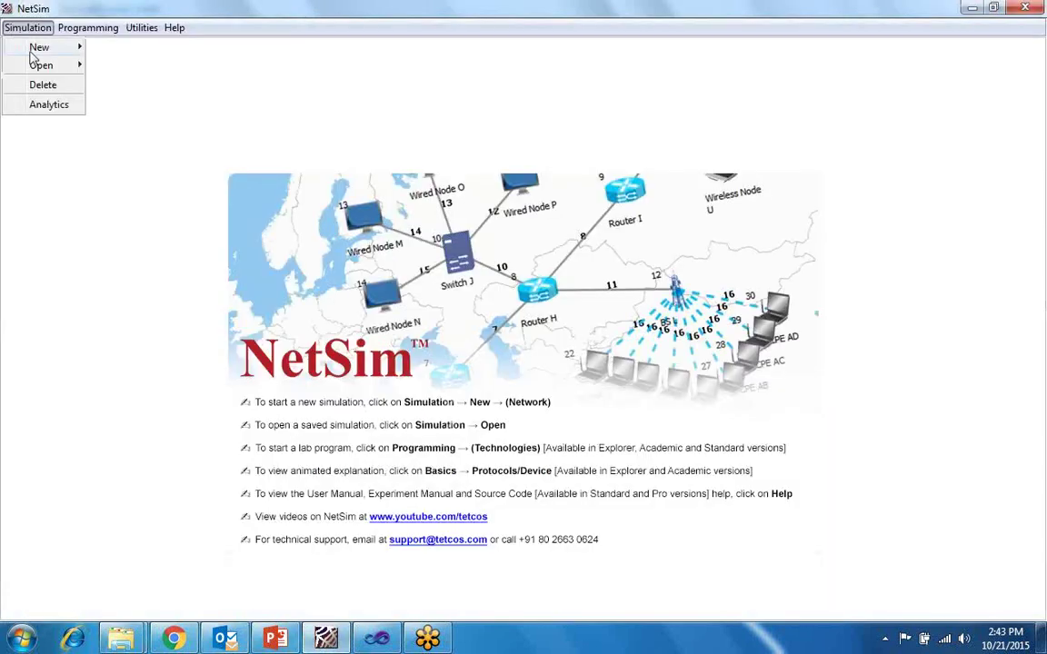
mouse_move(40, 66)
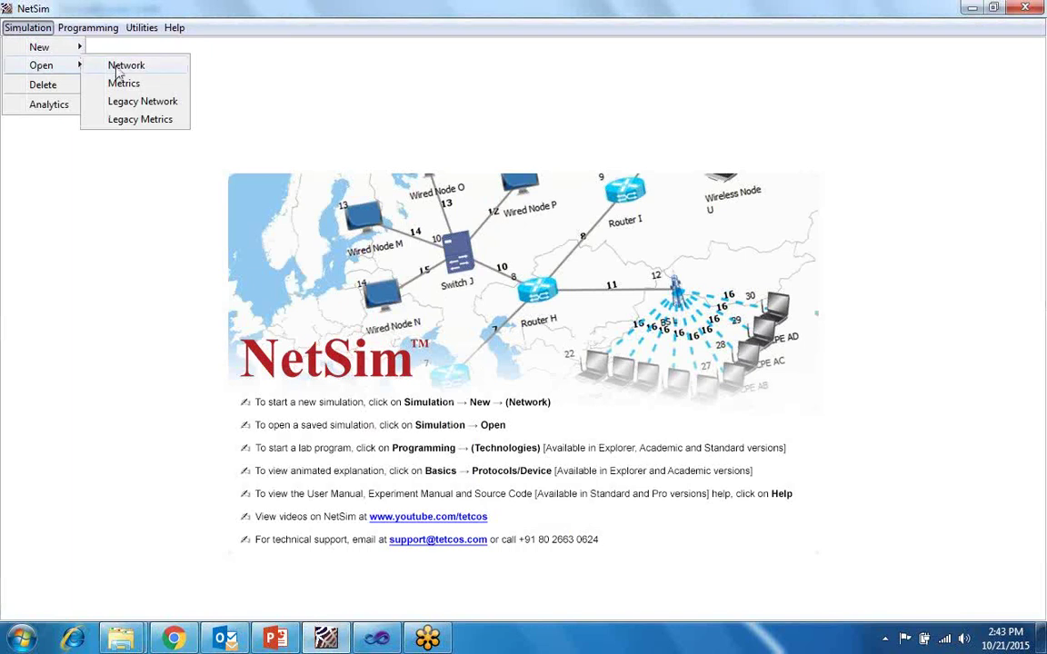
left_click(114, 65)
left_click(633, 342)
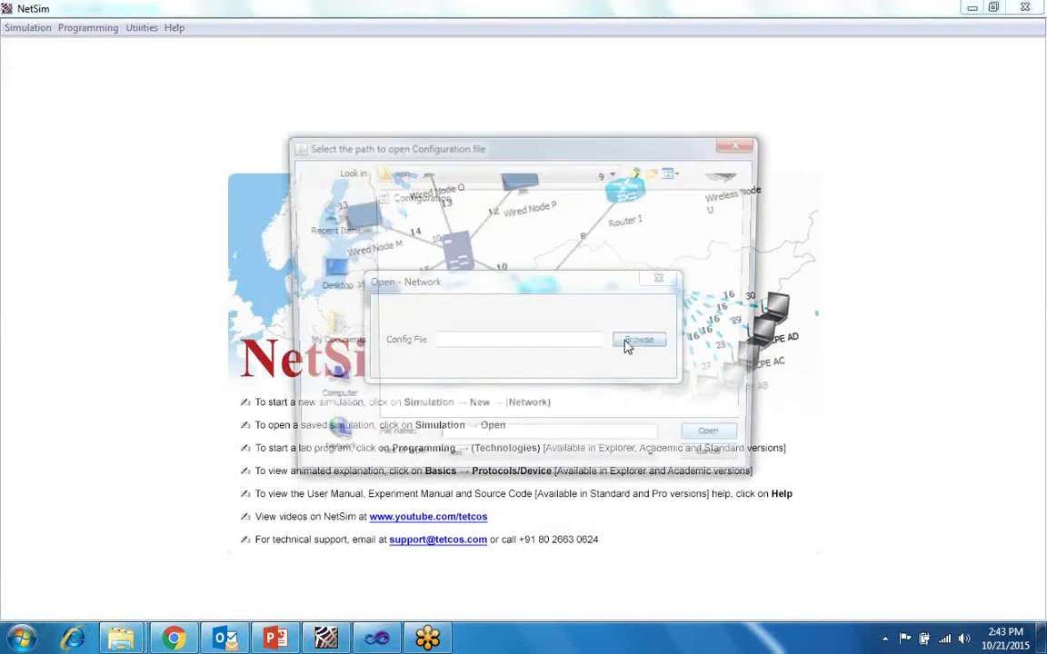
left_click(640, 171)
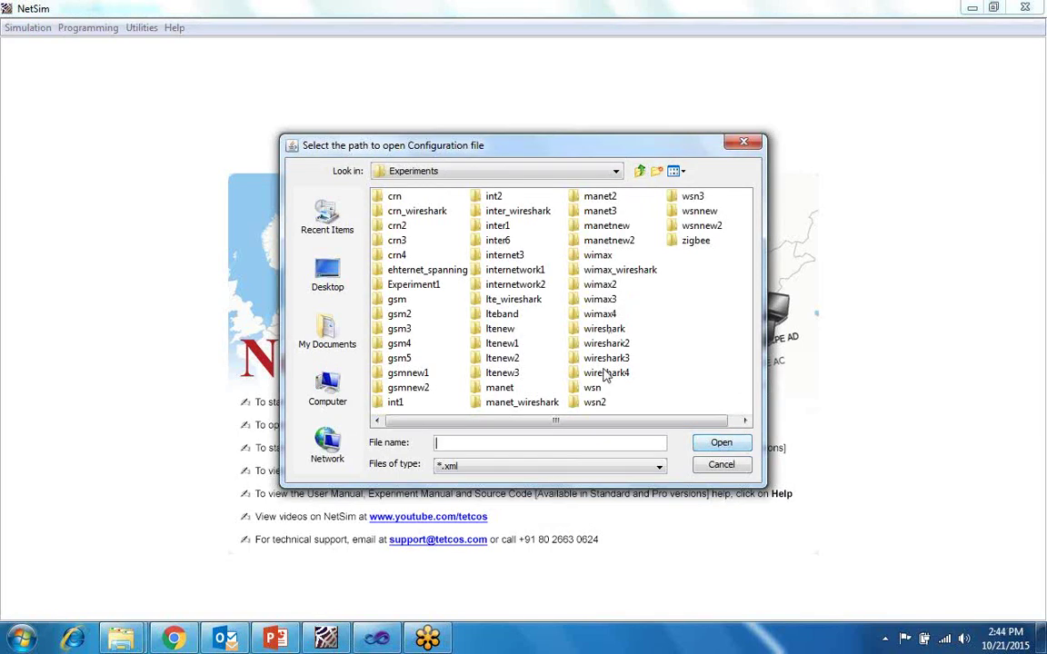
double_click(592, 389)
left_click(418, 196)
left_click(718, 443)
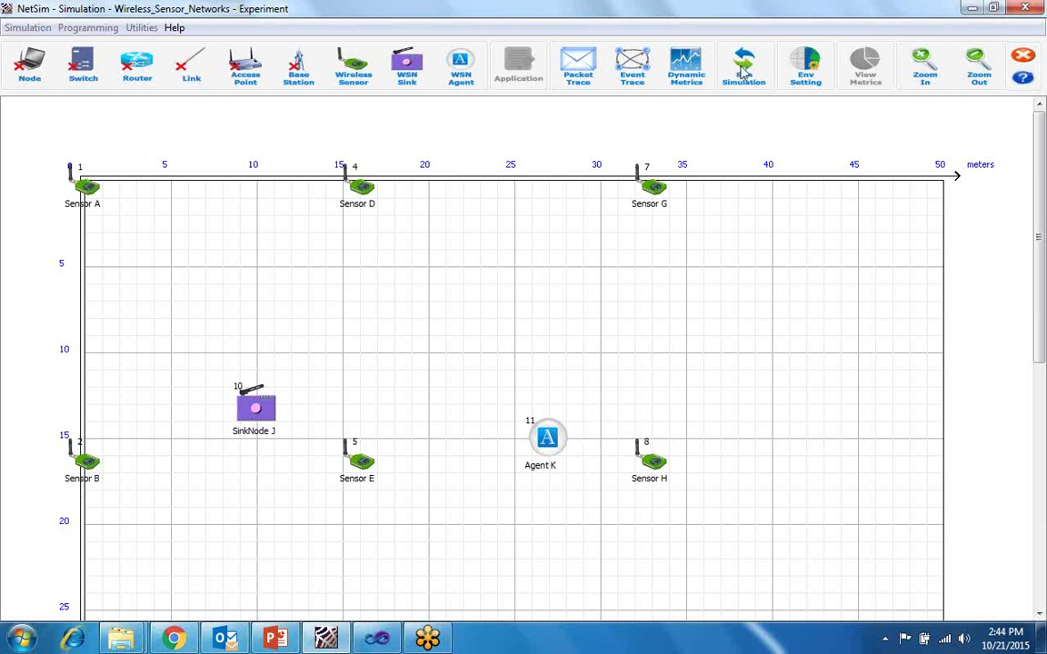
Run the wireless sensor network simulation with its existing settings and continue from the finished console to the performance metrics.
left_click(744, 71)
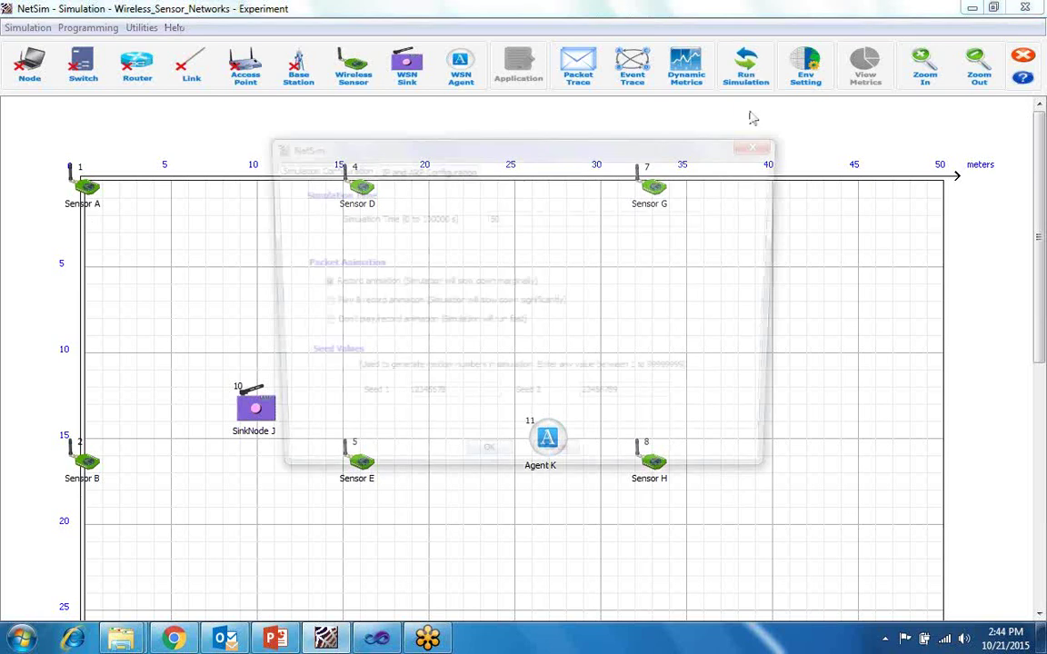
left_click(495, 467)
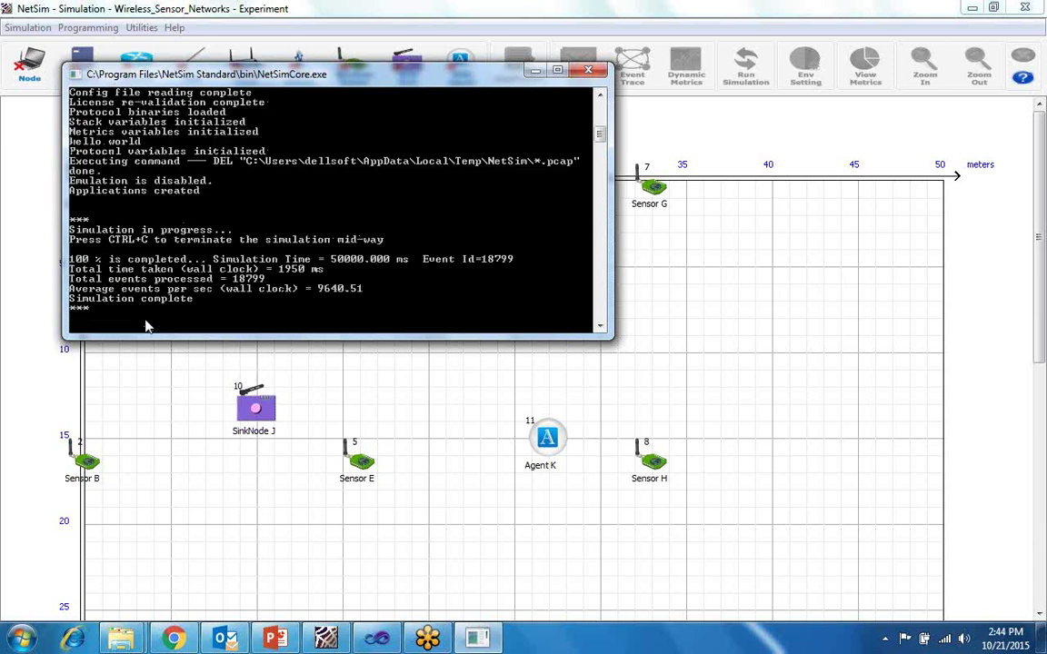
key("Return")
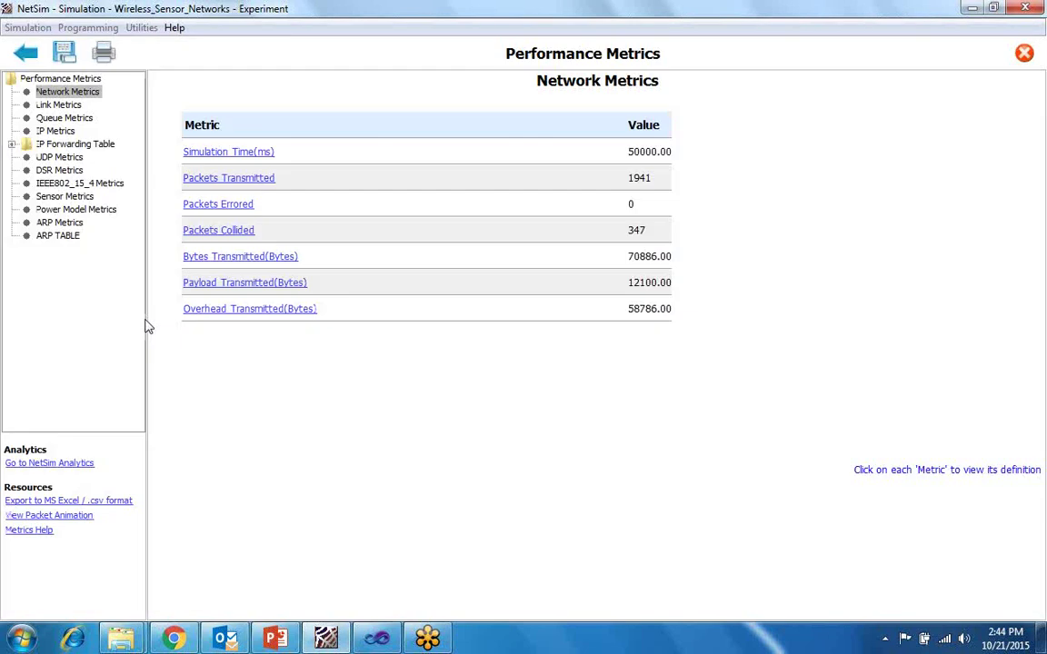
Play the packet animation of the sensor network, raise the animation speed to near maximum and stop the playback.
left_click(71, 515)
left_click(35, 56)
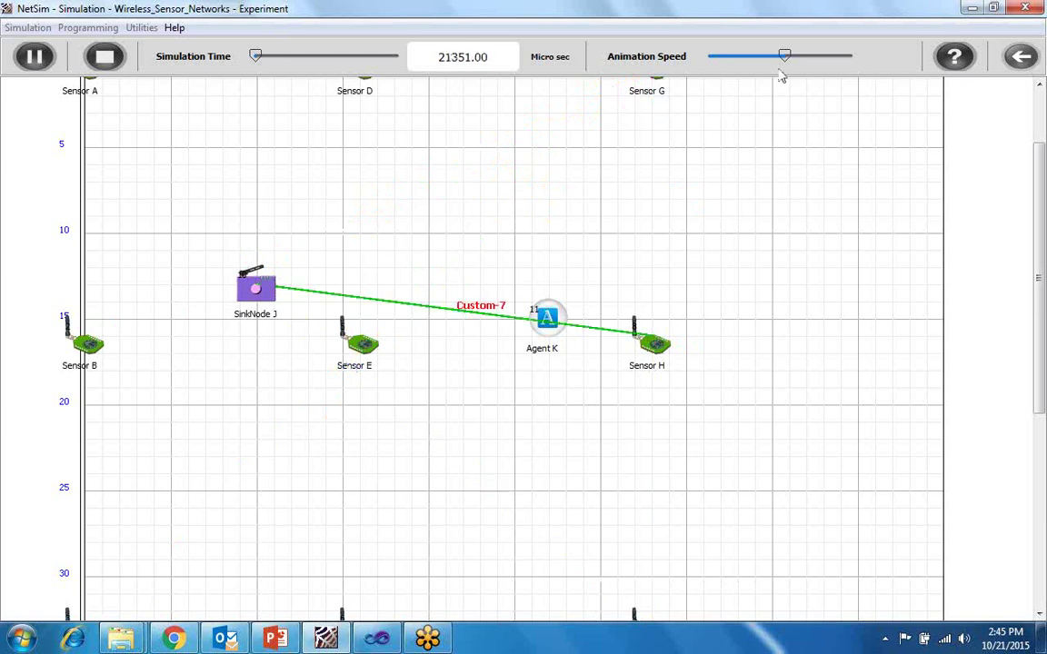
left_click_drag(785, 56, 847, 56)
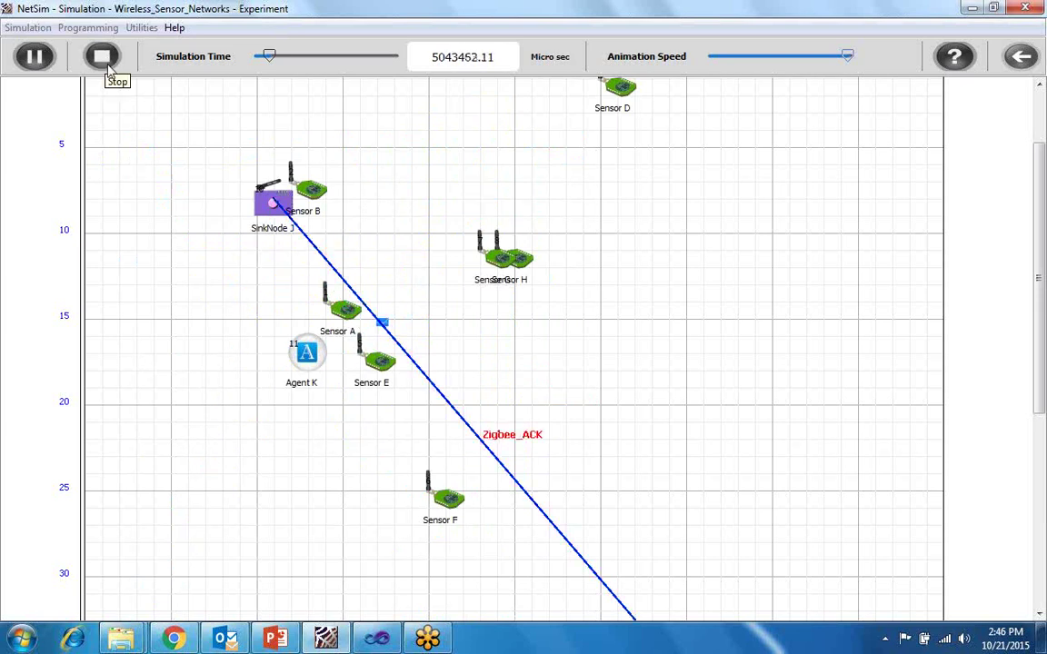
left_click(103, 63)
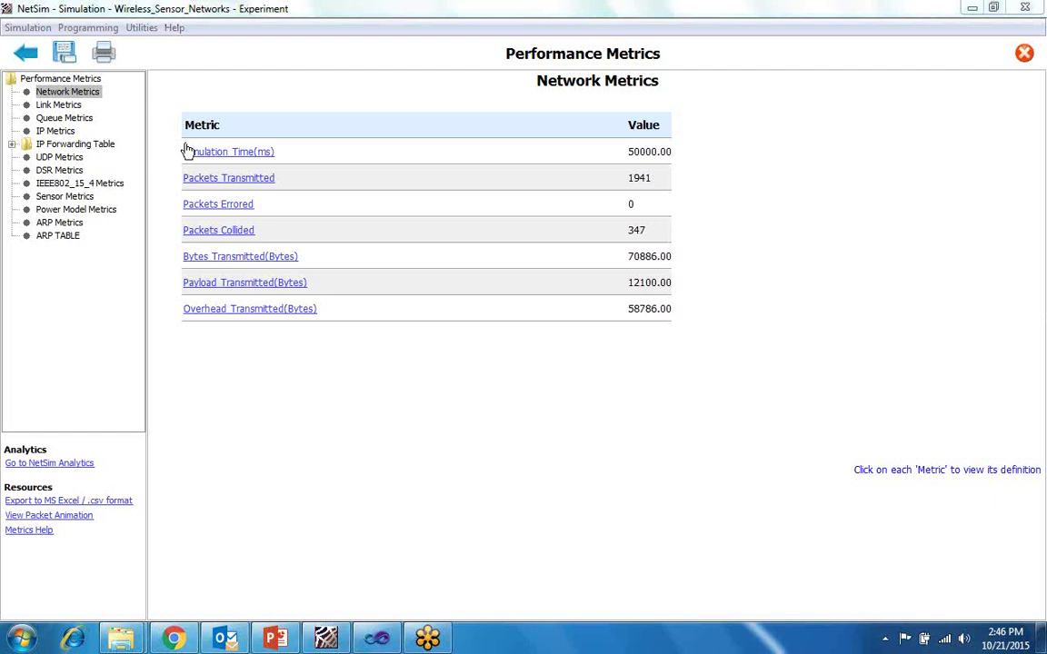
Return from the performance metrics to the network and close the experiment without saving it.
left_click(25, 50)
left_click(27, 53)
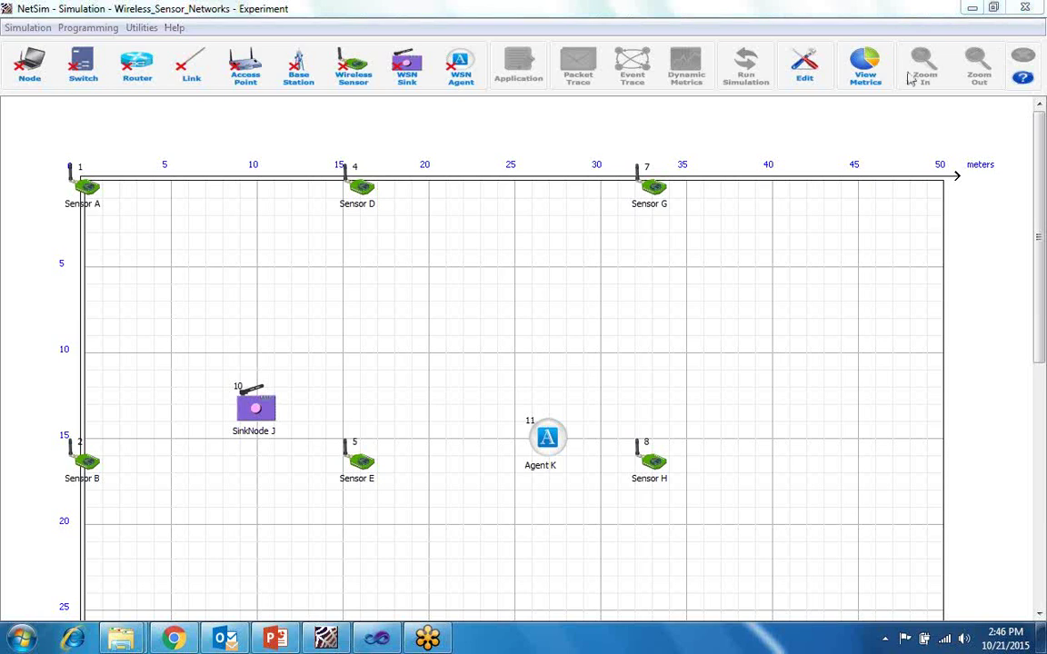
left_click(805, 69)
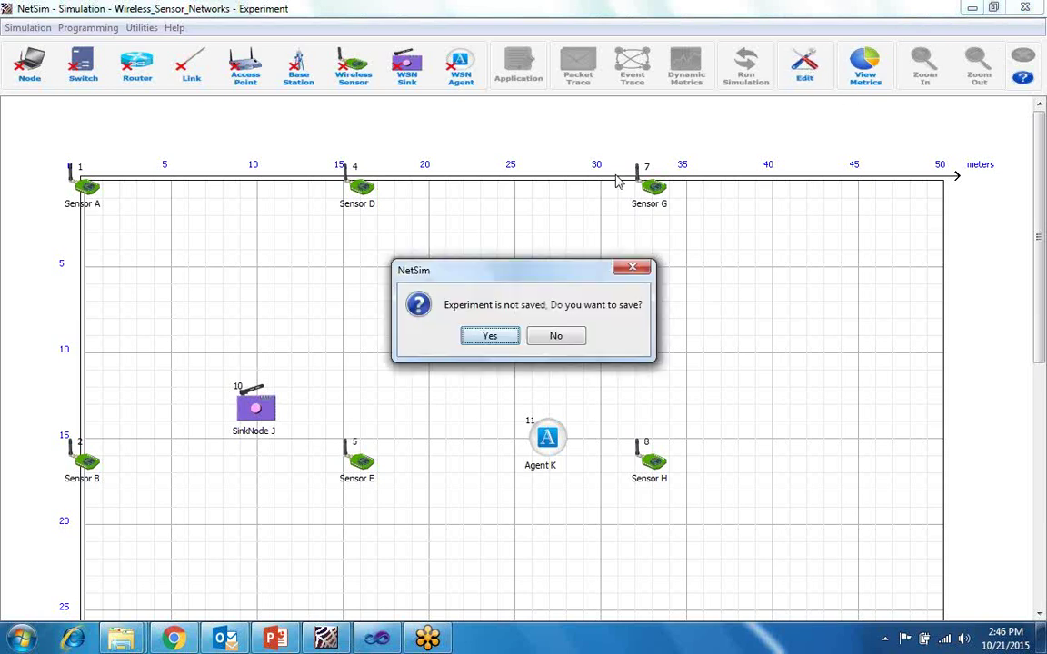
left_click(558, 342)
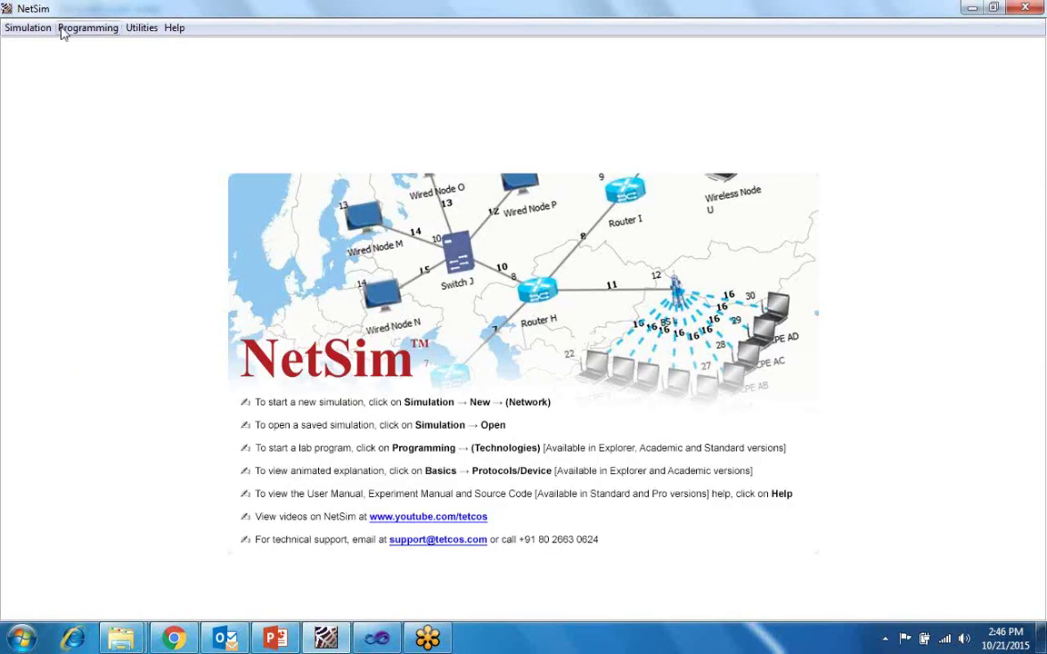
Open the Cryptography Substitution program, check the executable file selection of its User mode and cancel back to Sample mode.
left_click(28, 27)
mouse_move(42, 52)
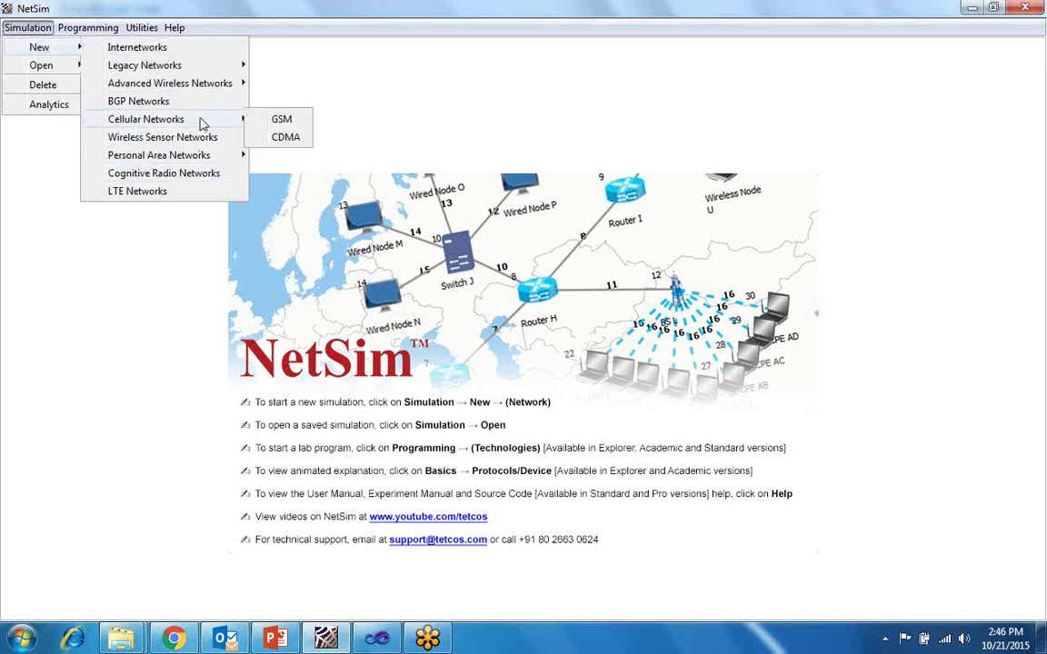
mouse_move(79, 33)
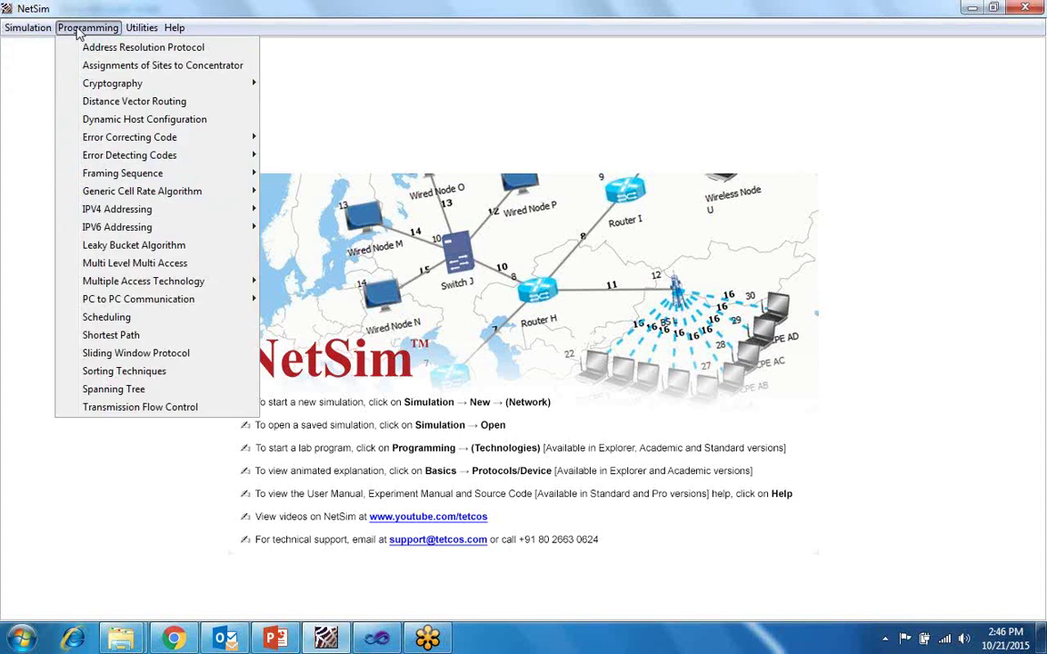
mouse_move(106, 88)
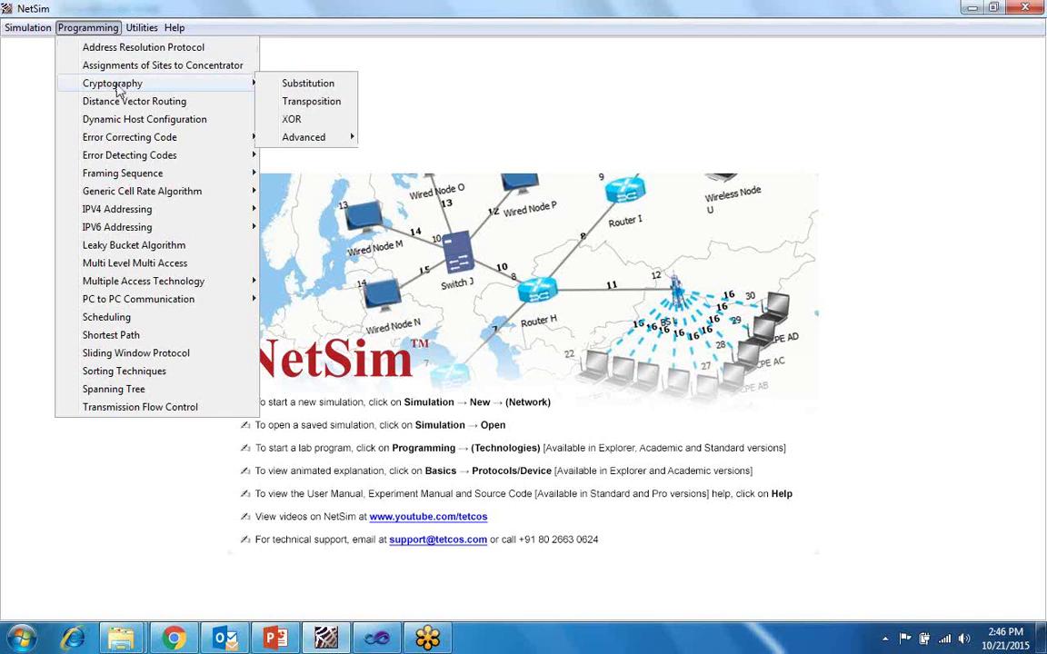
left_click(289, 88)
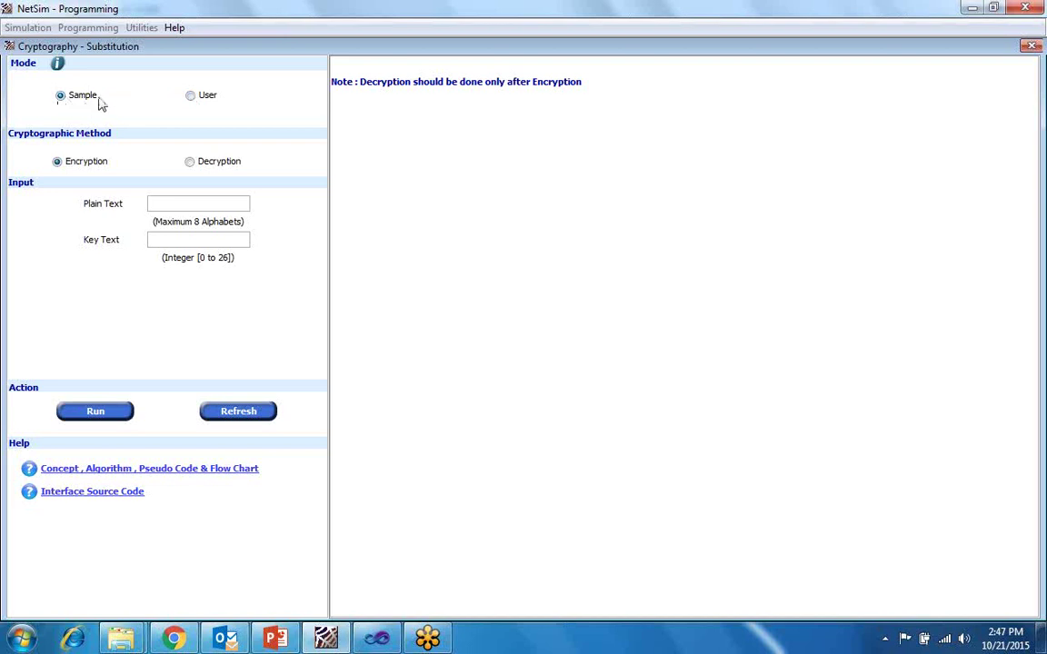
left_click(190, 100)
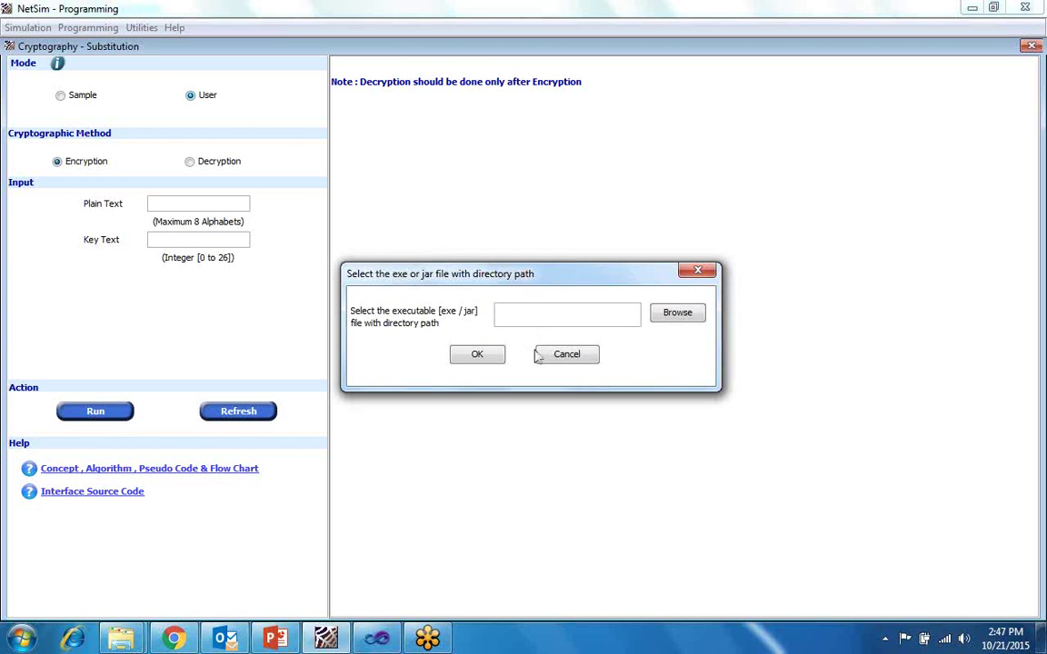
left_click(564, 357)
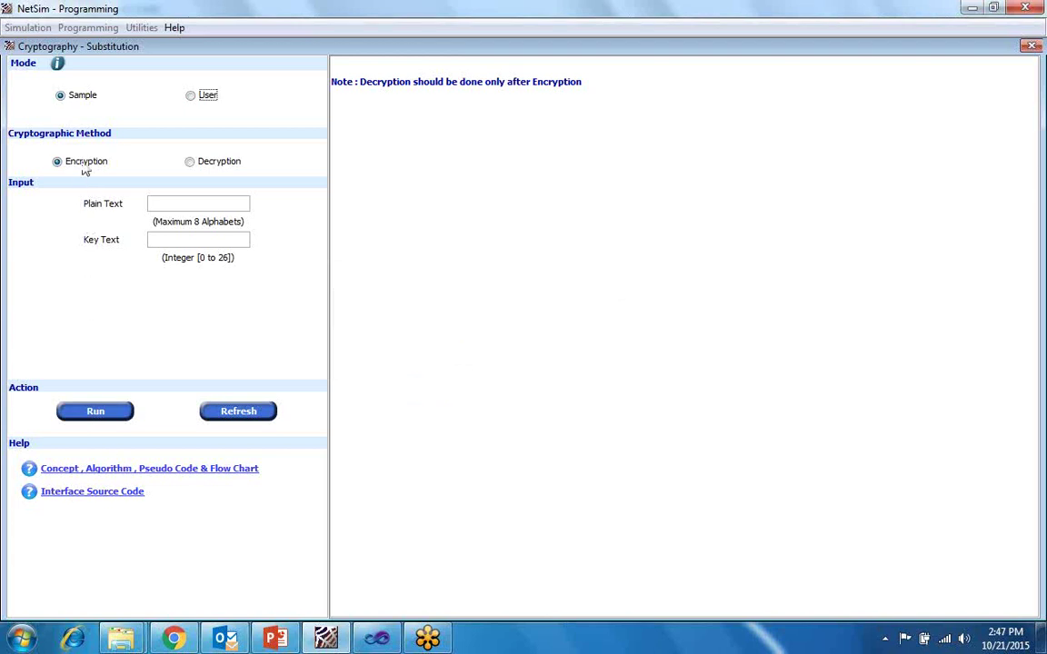
Encrypt the plain text "netsim" with key 4 and decrypt the resulting cipher text with the same key.
left_click(172, 202)
type("netsim")
left_click(170, 239)
type("4")
left_click(84, 414)
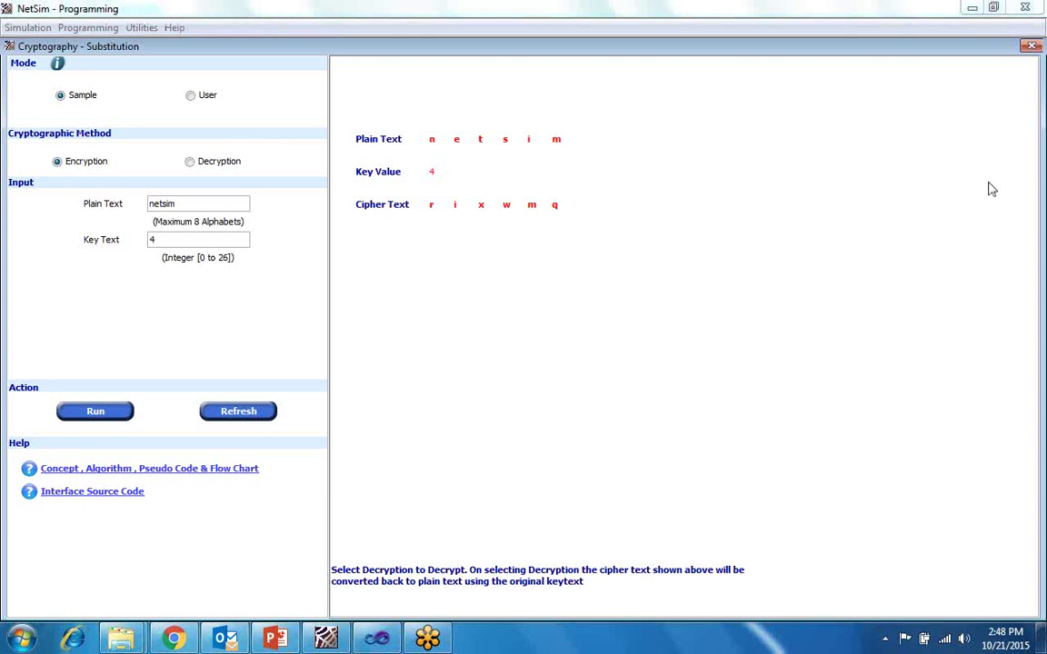
left_click(190, 163)
left_click(107, 414)
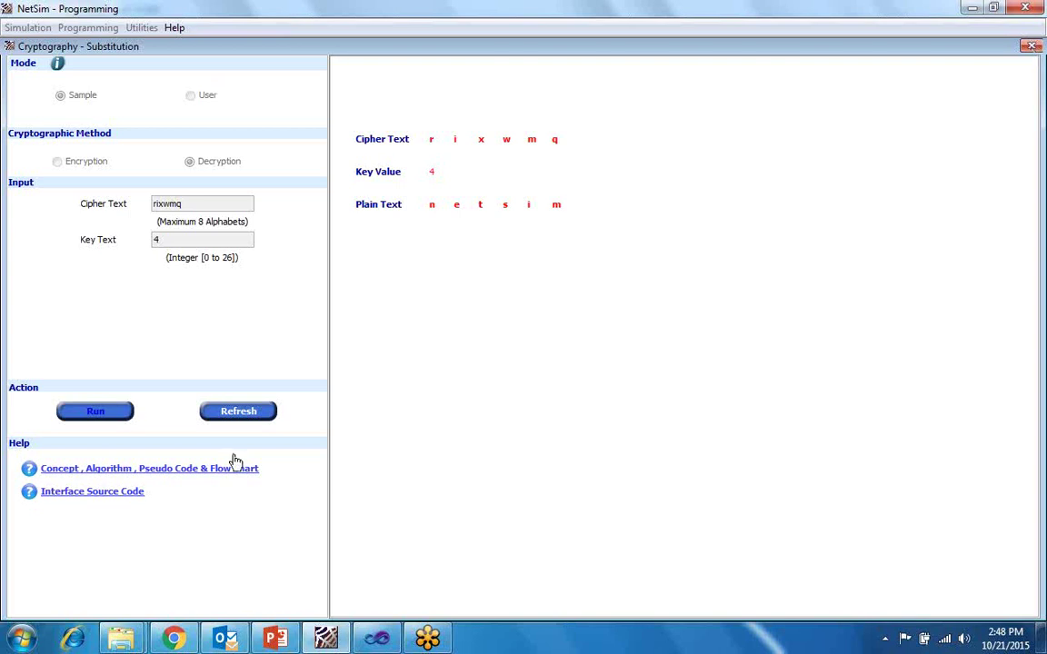
Read the concept and algorithm help for substitution decryption, and close the help window.
left_click(72, 471)
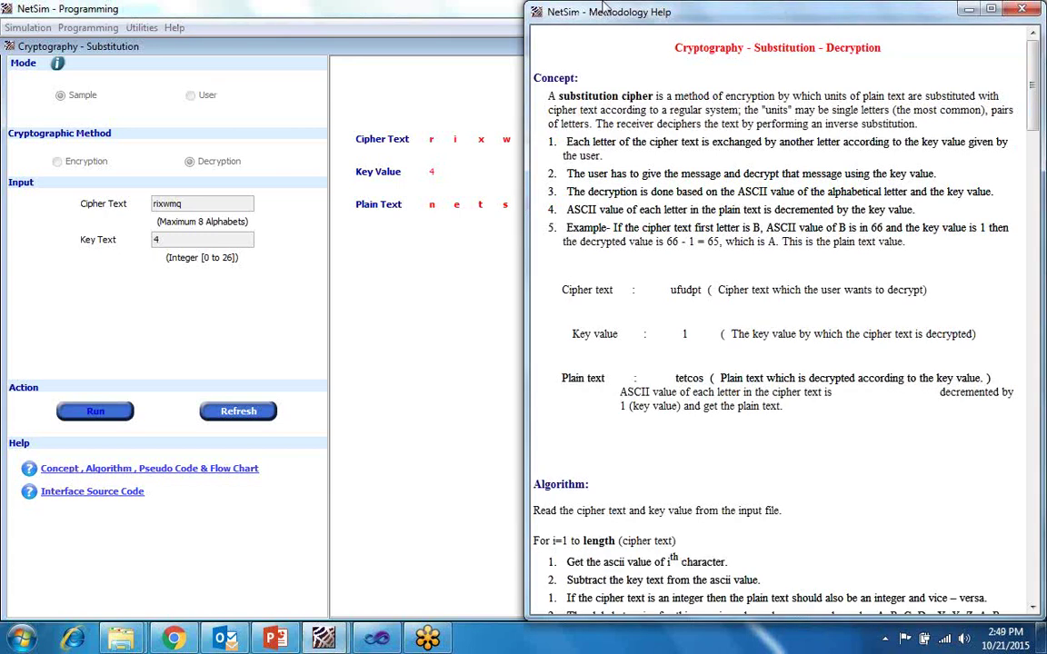
double_click(570, 9)
double_click(538, 11)
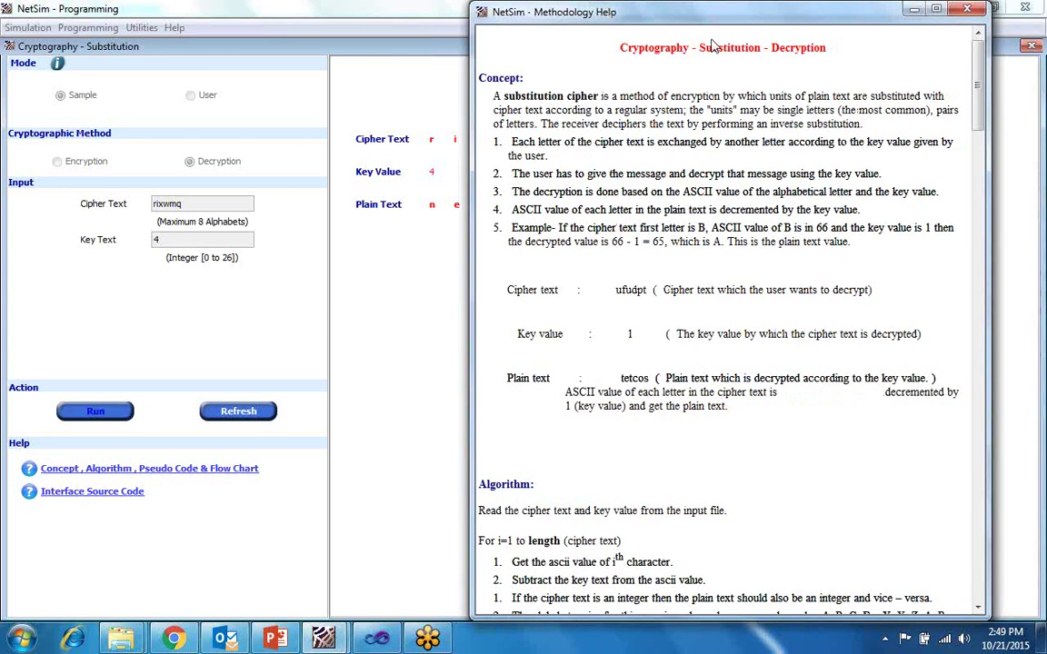
double_click(698, 20)
double_click(698, 11)
left_click_drag(1034, 87, 1036, 46)
scroll(1035, 135, "up", 4)
scroll(1042, 106, "down", 4)
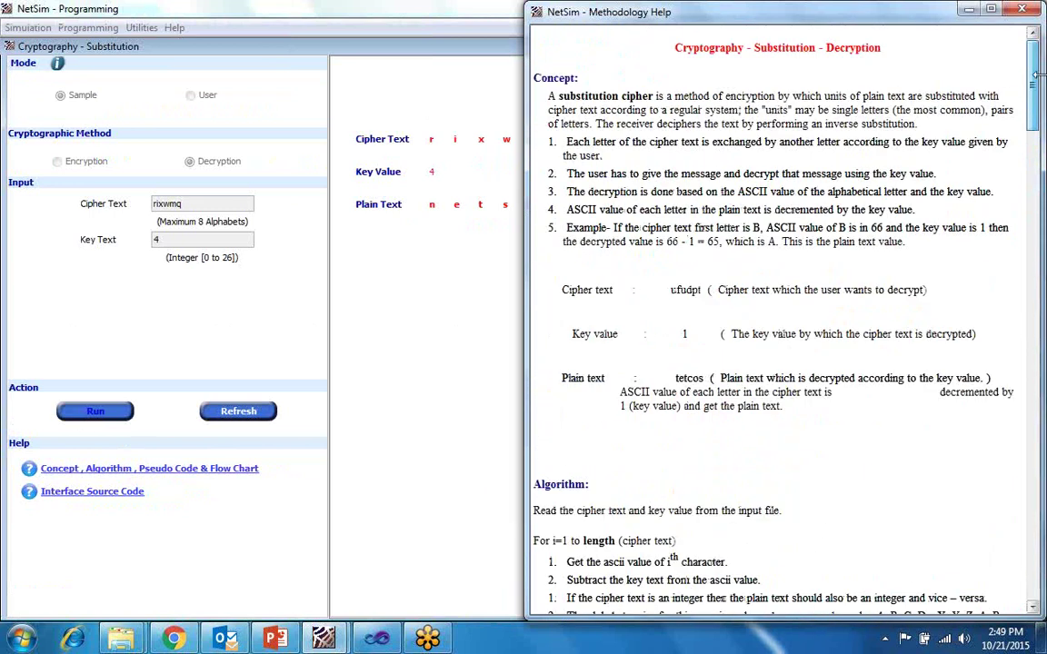
left_click(1021, 11)
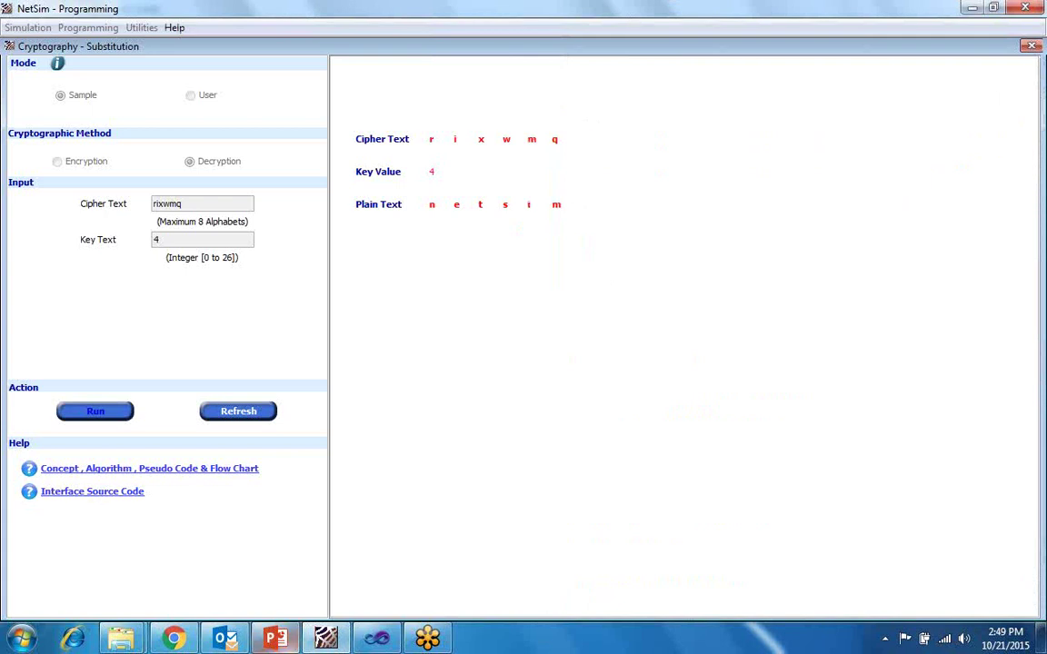
Close the Cryptography Substitution program and look over the available programming exercises and user account utilities.
mouse_move(359, 641)
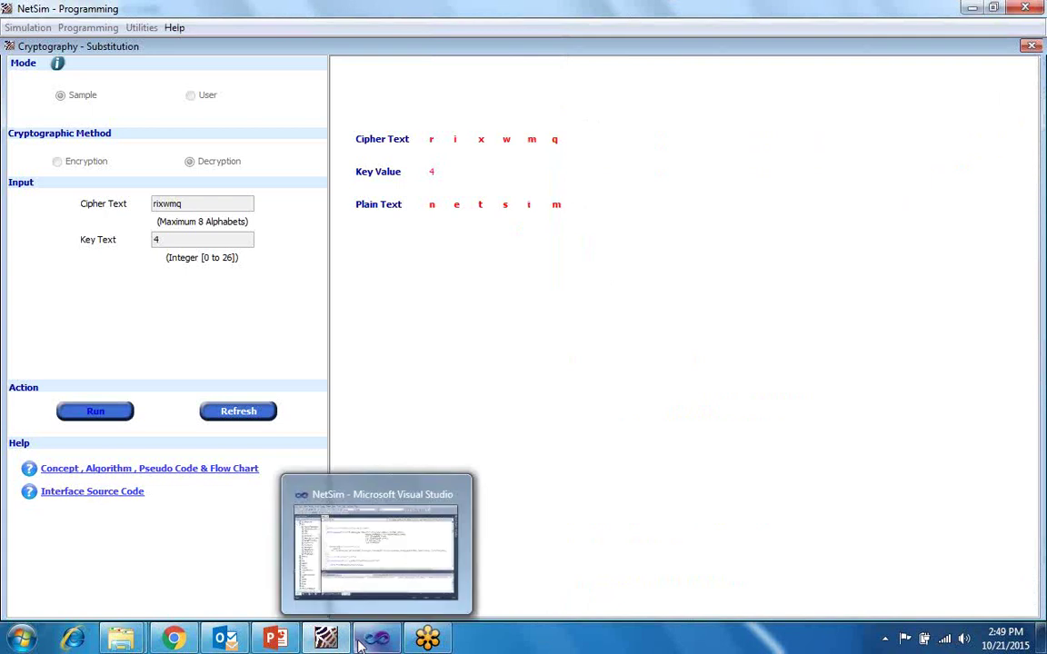
left_click(1031, 46)
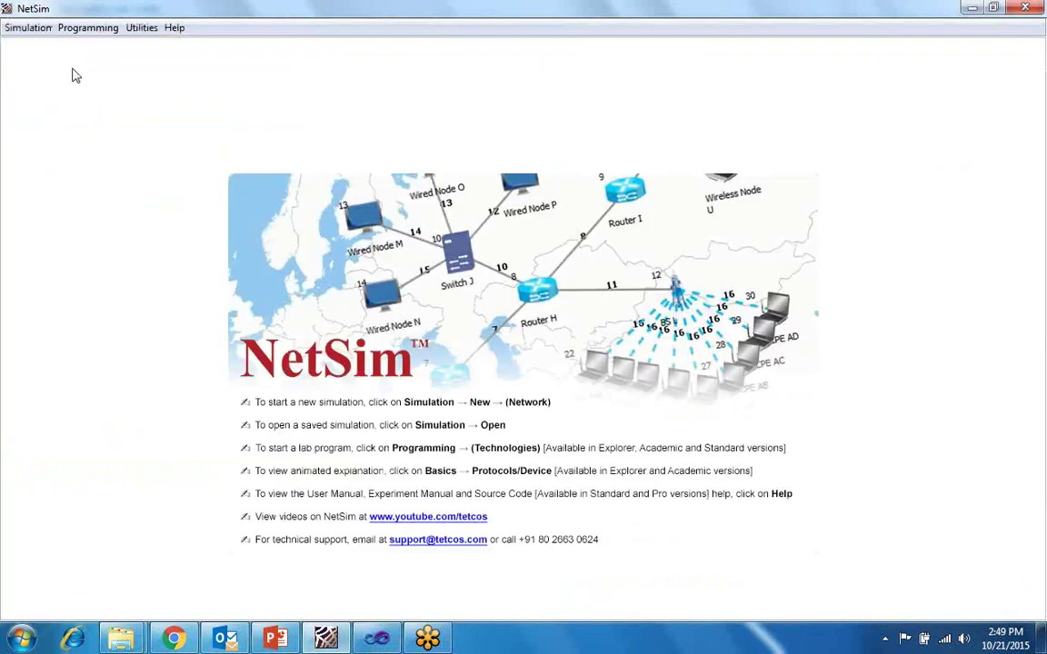
left_click(44, 33)
mouse_move(59, 35)
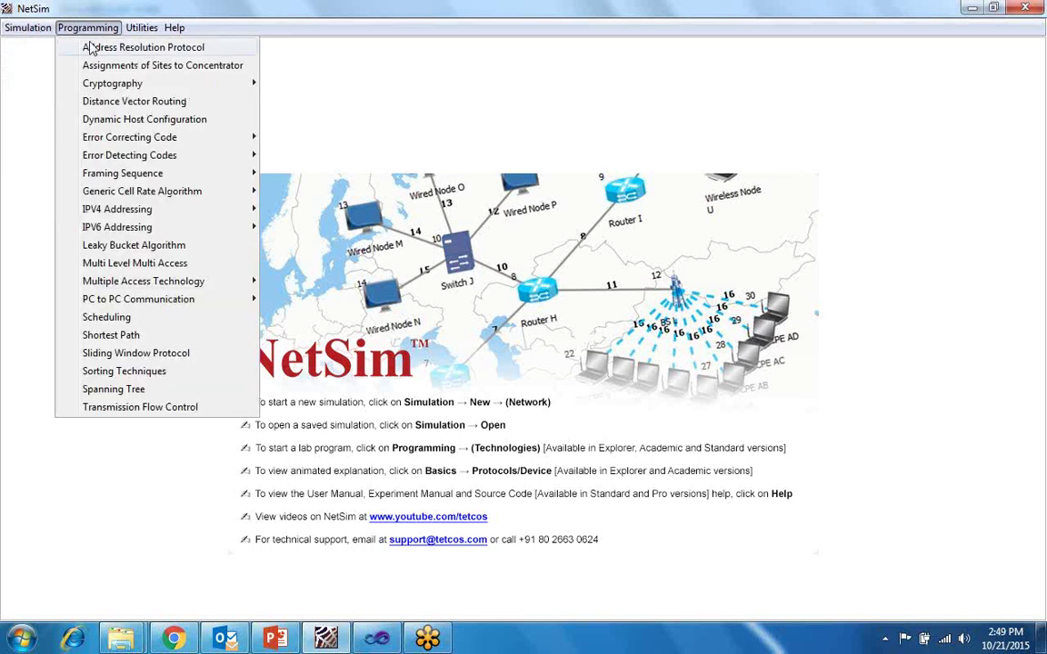
mouse_move(141, 29)
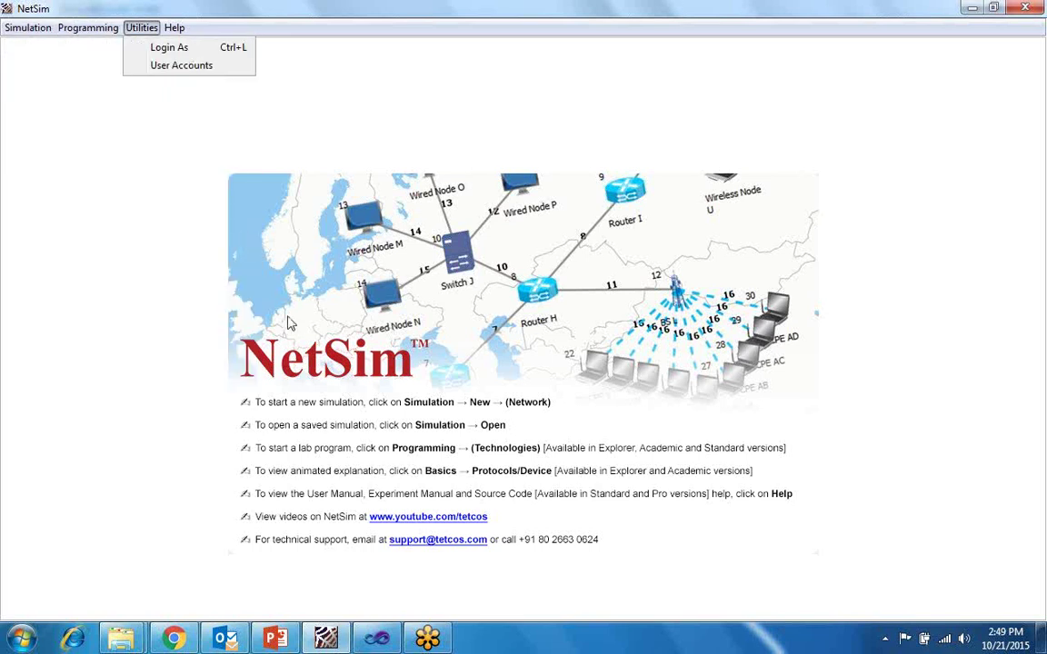
left_click(346, 240)
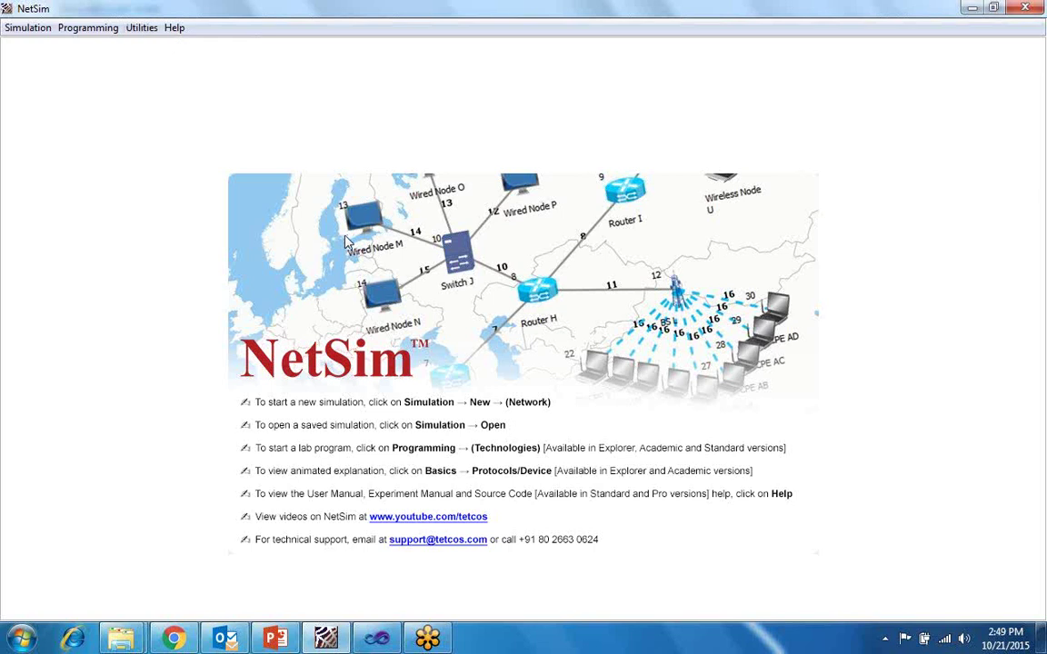